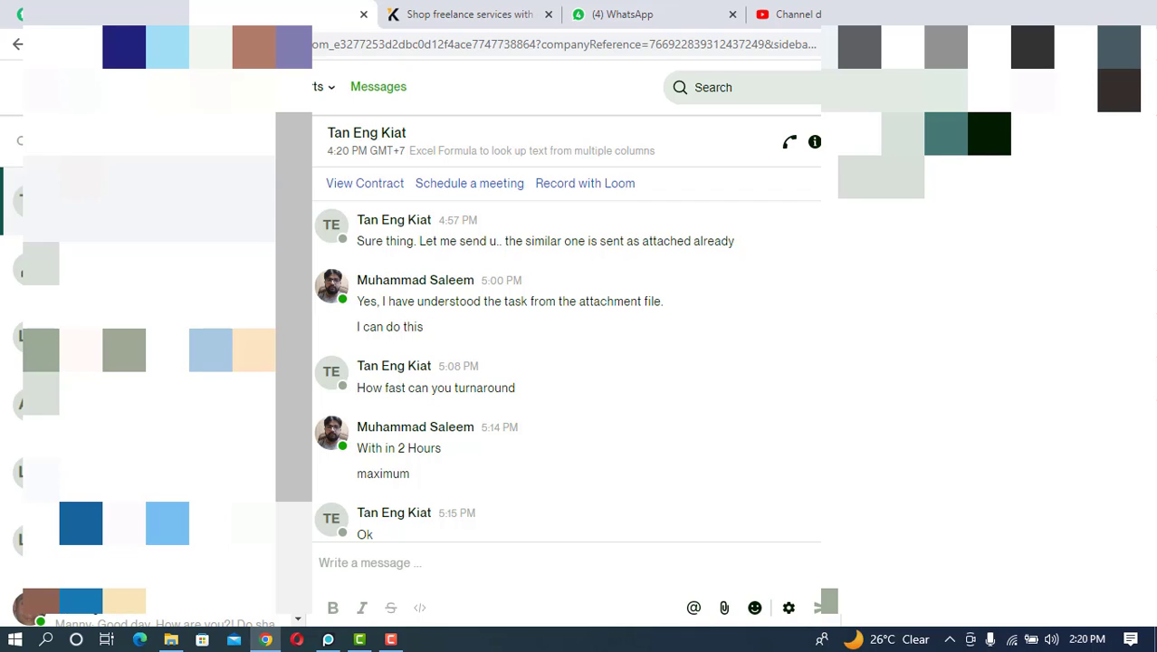
- Read through the client conversation to the job offer, then download and open its attachment Excel Formula Upwork.xlsx
scroll(567, 377, down, 5)
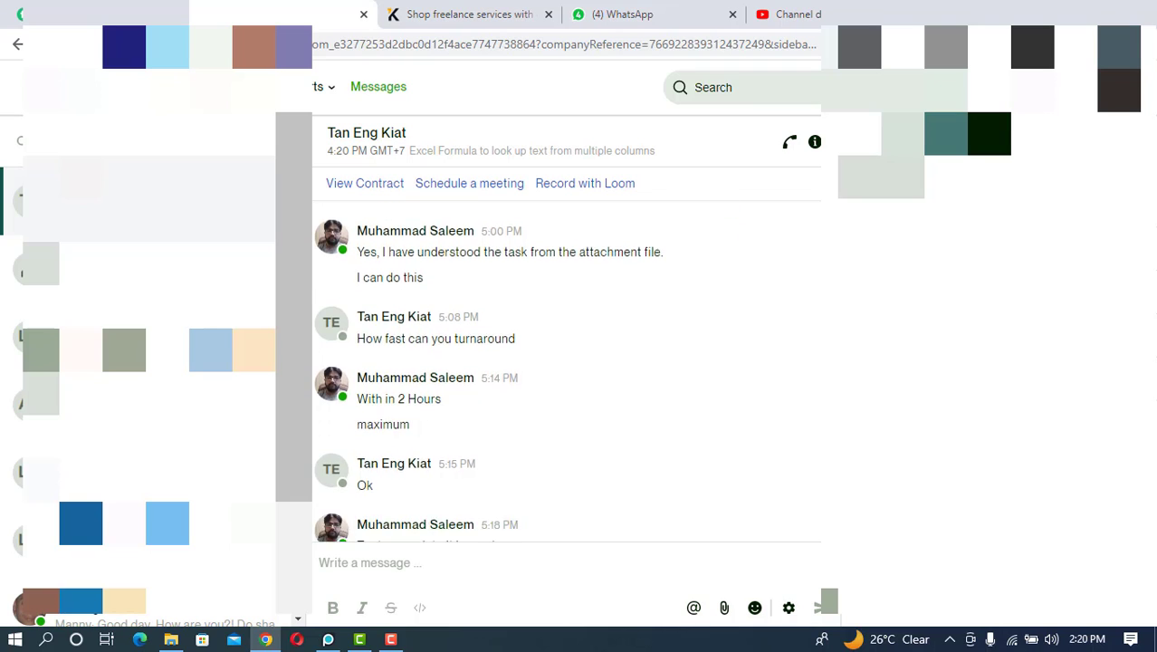
scroll(566, 371, down, 4)
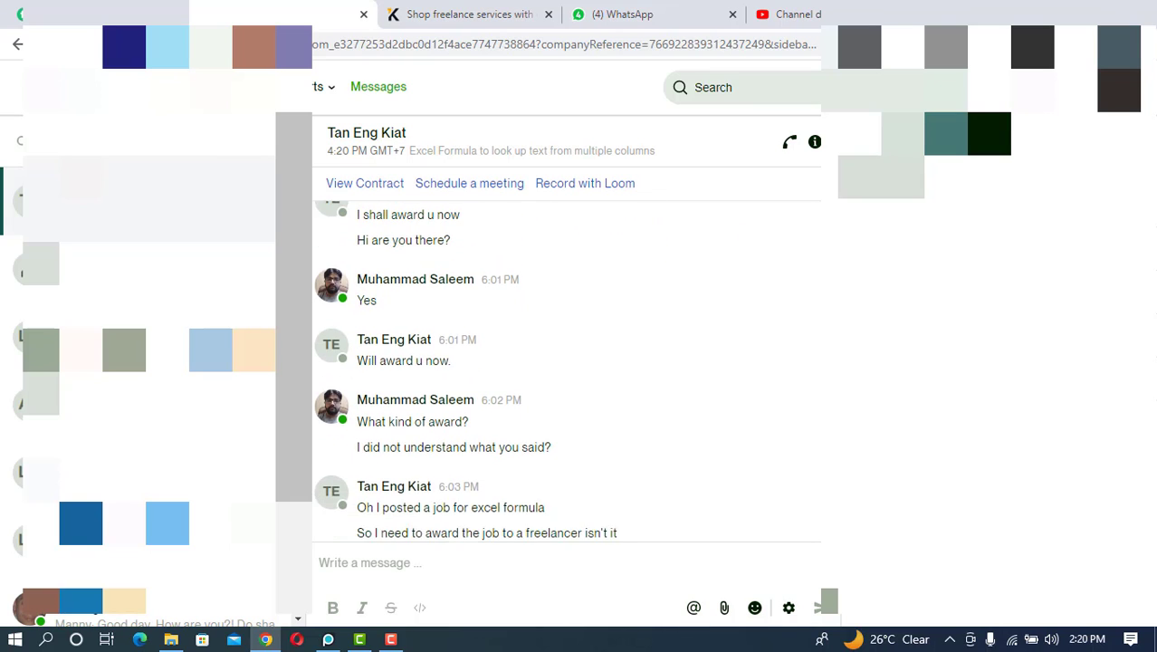
scroll(567, 371, down, 6)
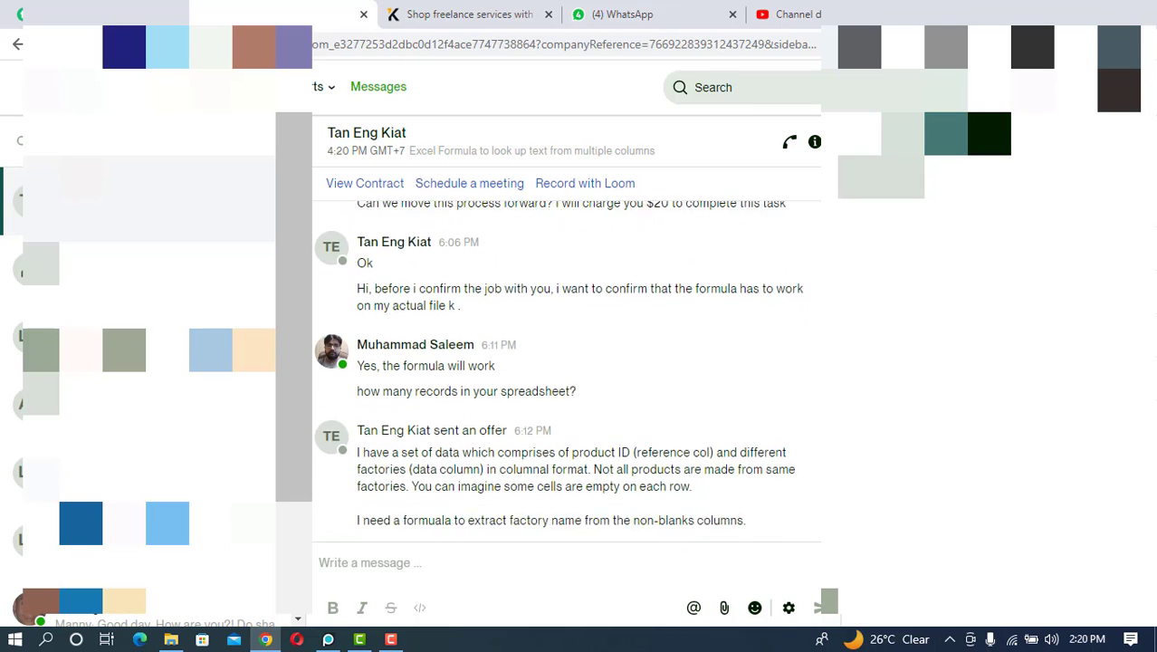
scroll(551, 371, up, 3)
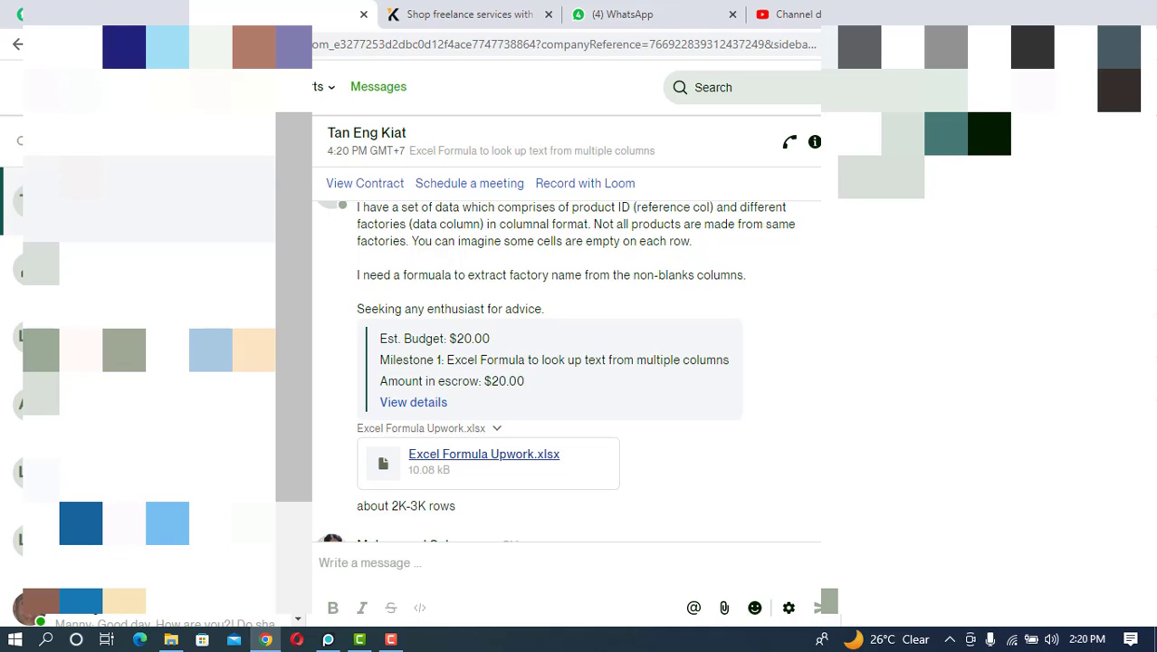
mouse_move(583, 447)
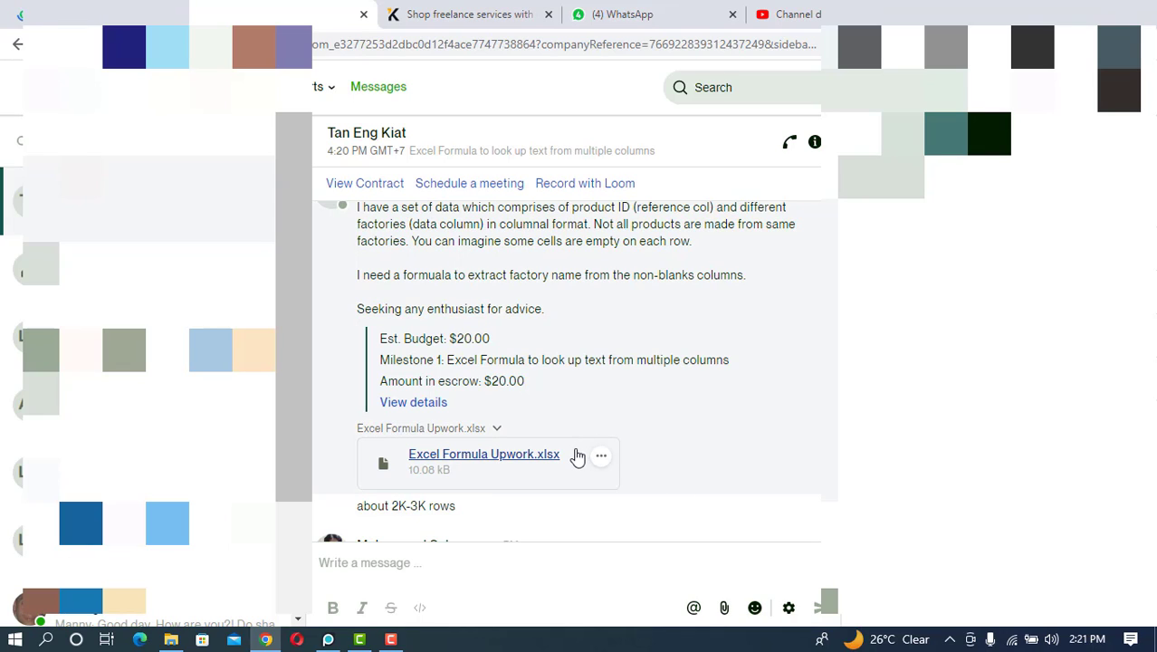
click(484, 455)
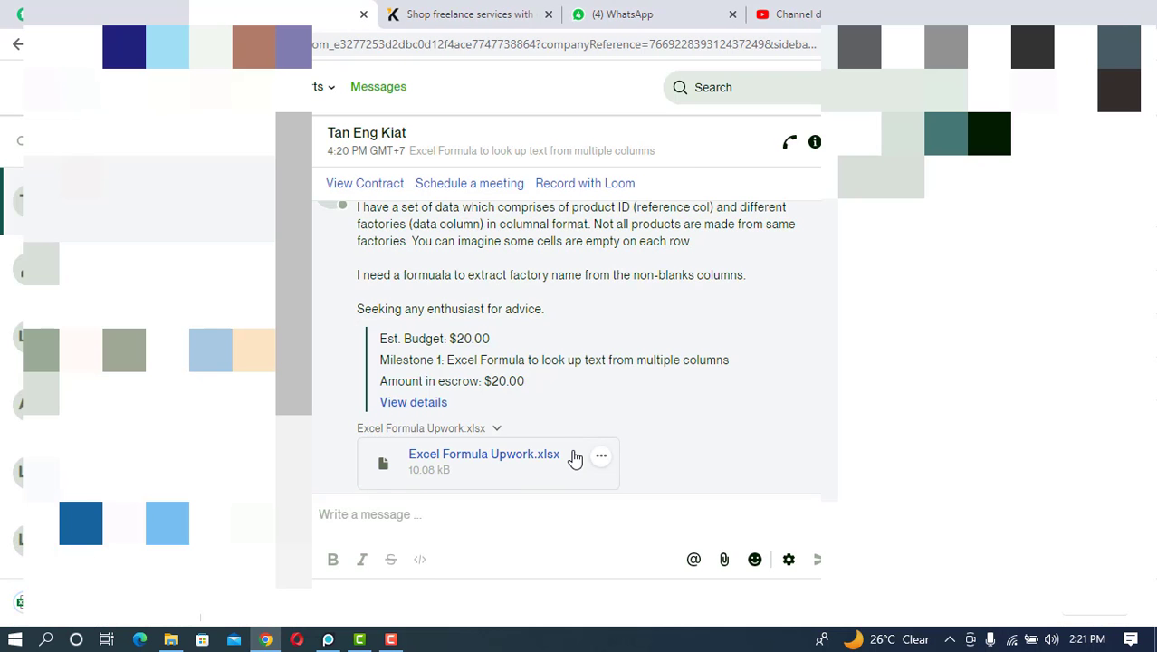
click(89, 602)
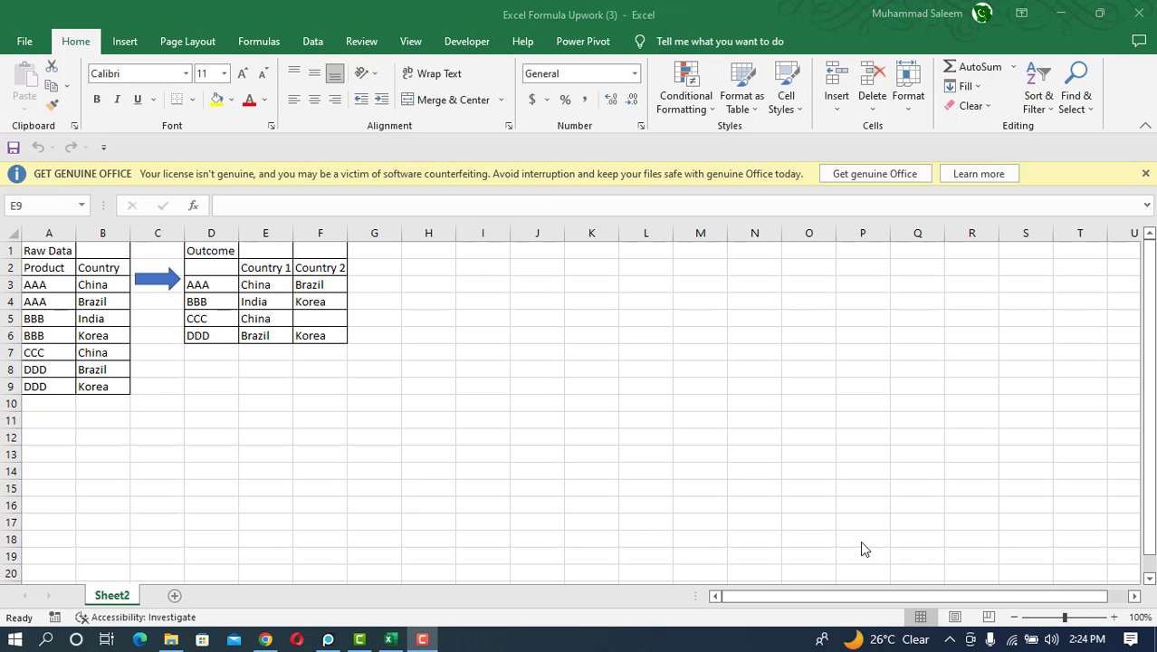
- Examine the raw Product and Country columns and compare the countries of product AAA with its row in the Outcome table
double_click(439, 377)
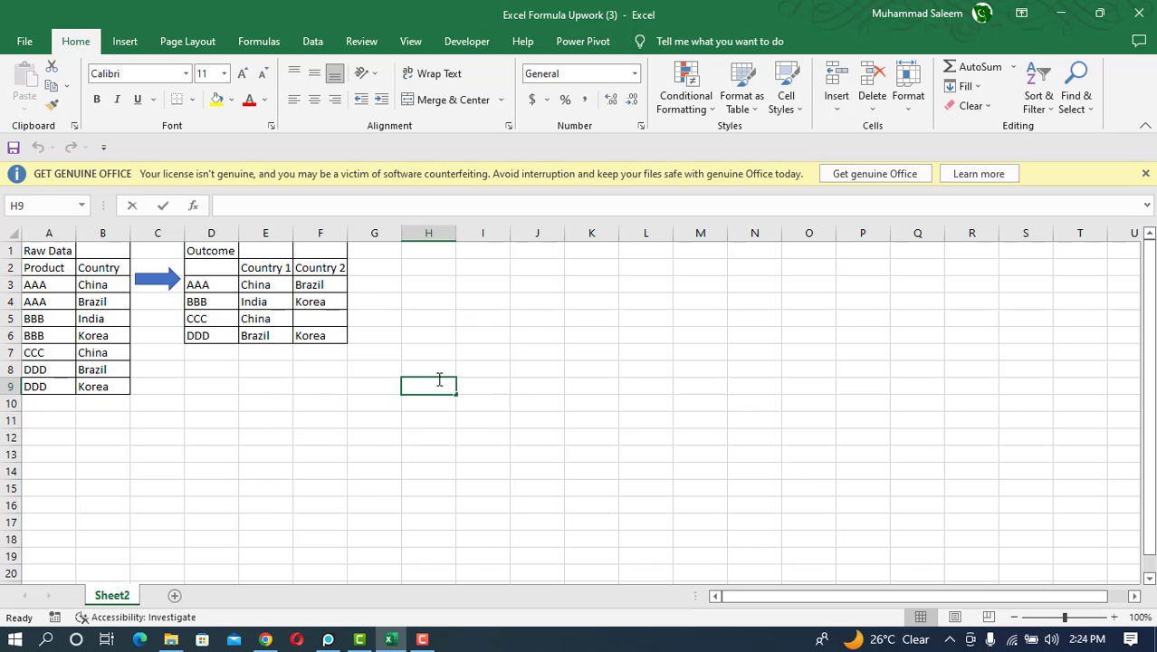
click(315, 407)
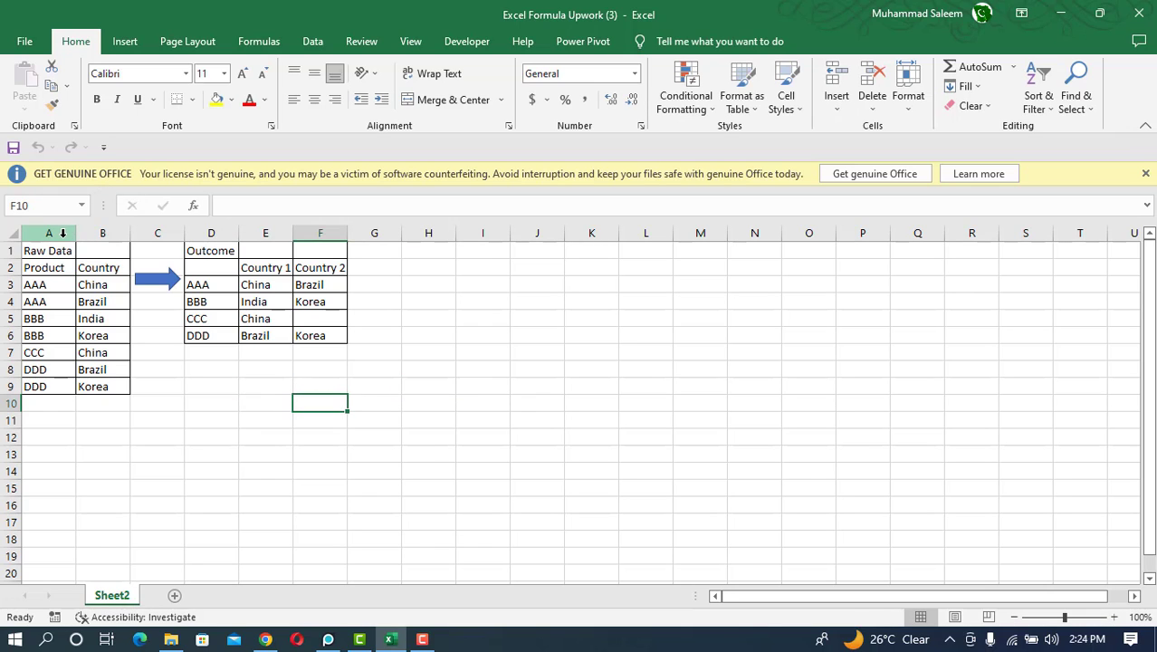
drag(64, 233, 86, 236)
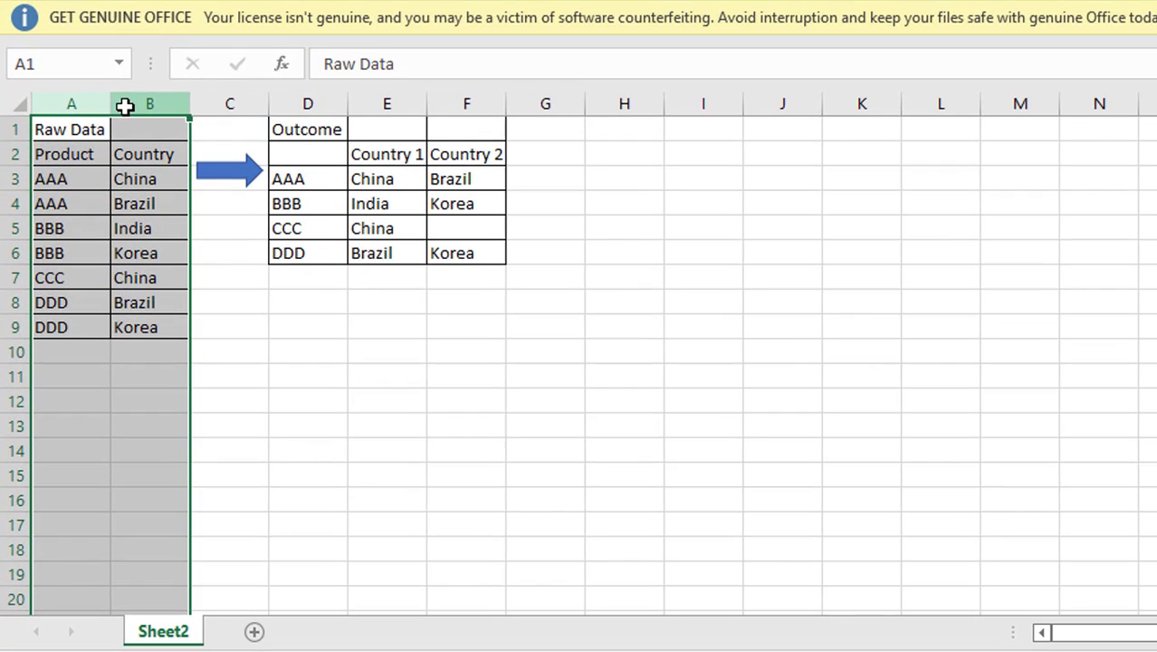
click(55, 178)
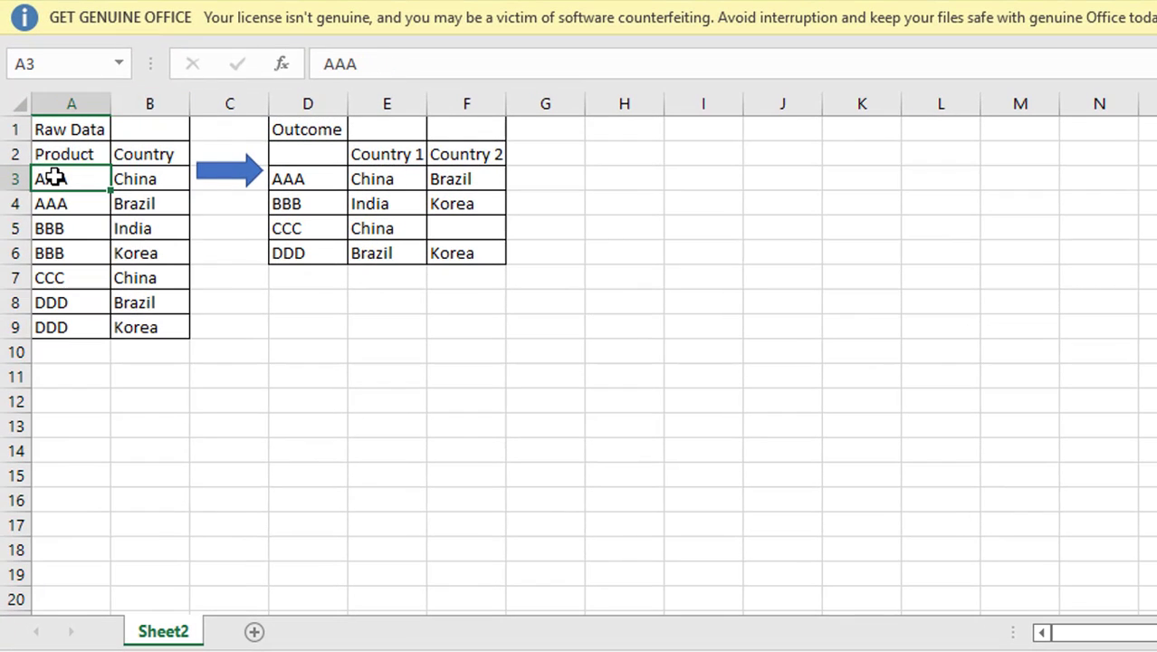
click(50, 203)
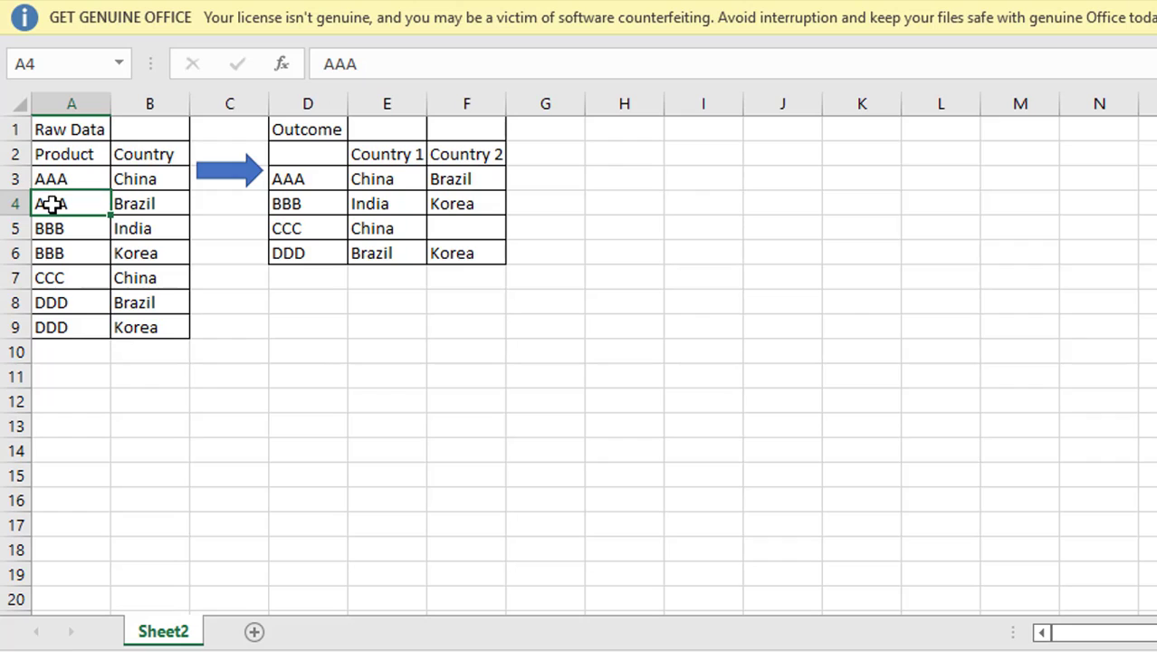
click(134, 183)
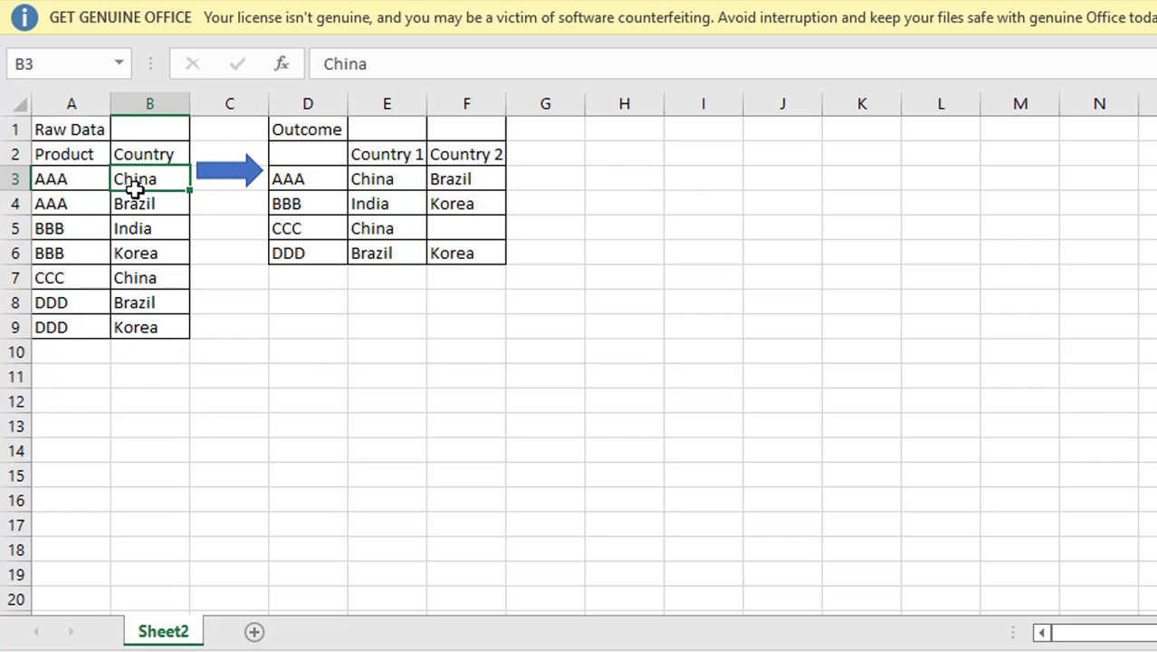
drag(134, 187, 134, 196)
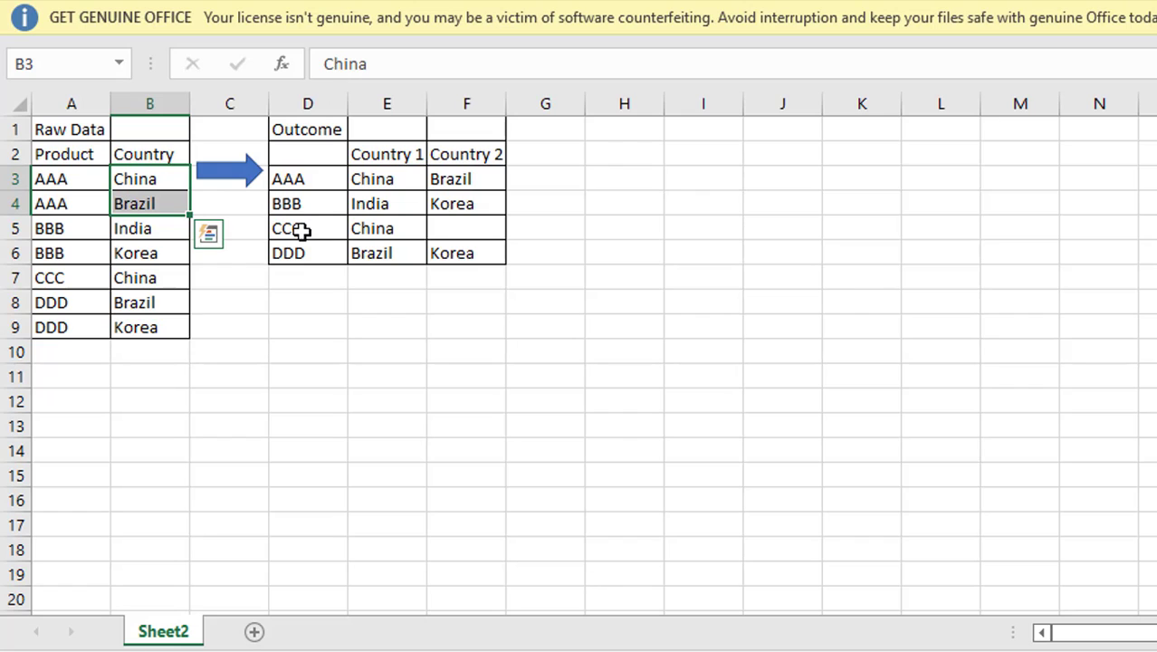
click(308, 178)
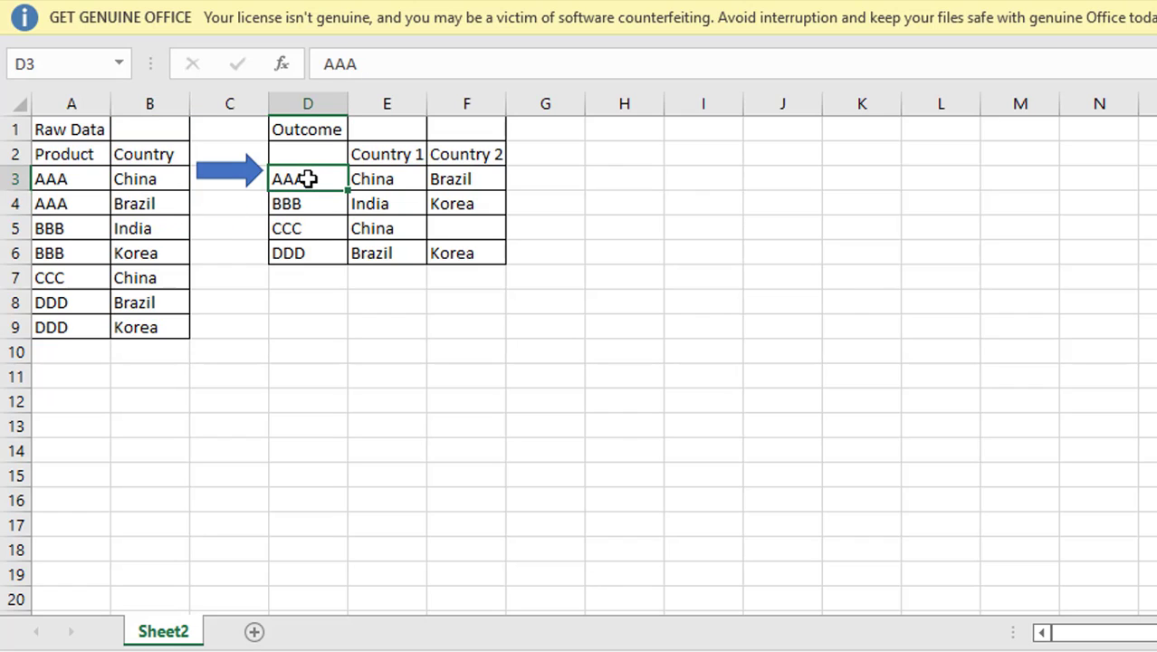
click(408, 178)
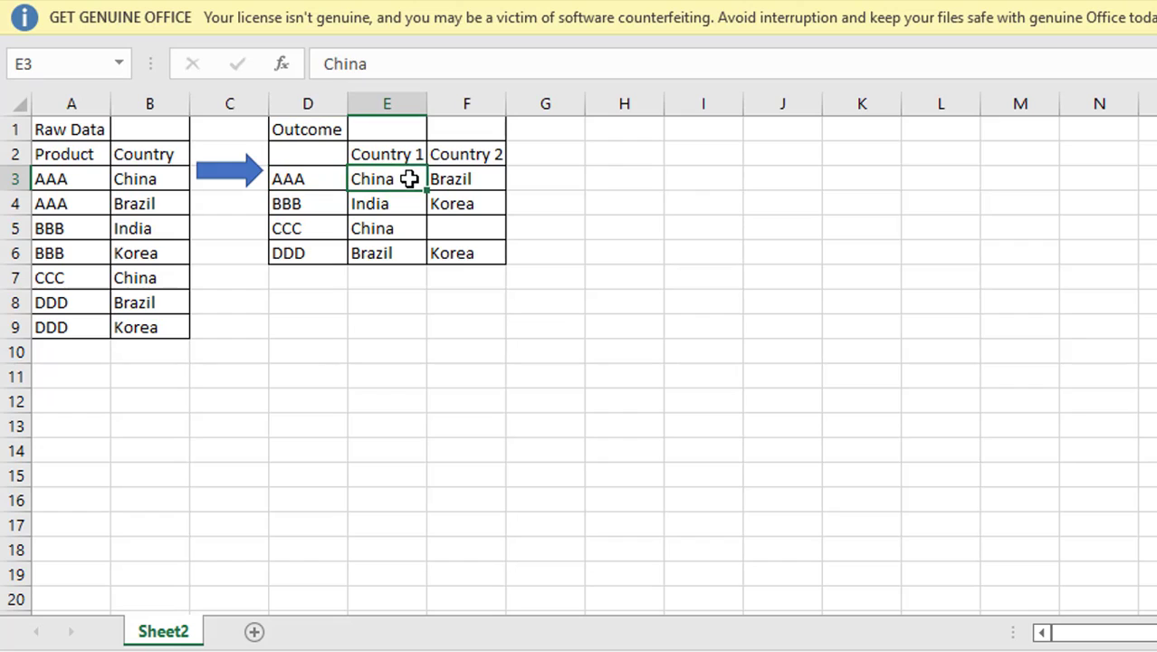
click(450, 178)
click(159, 182)
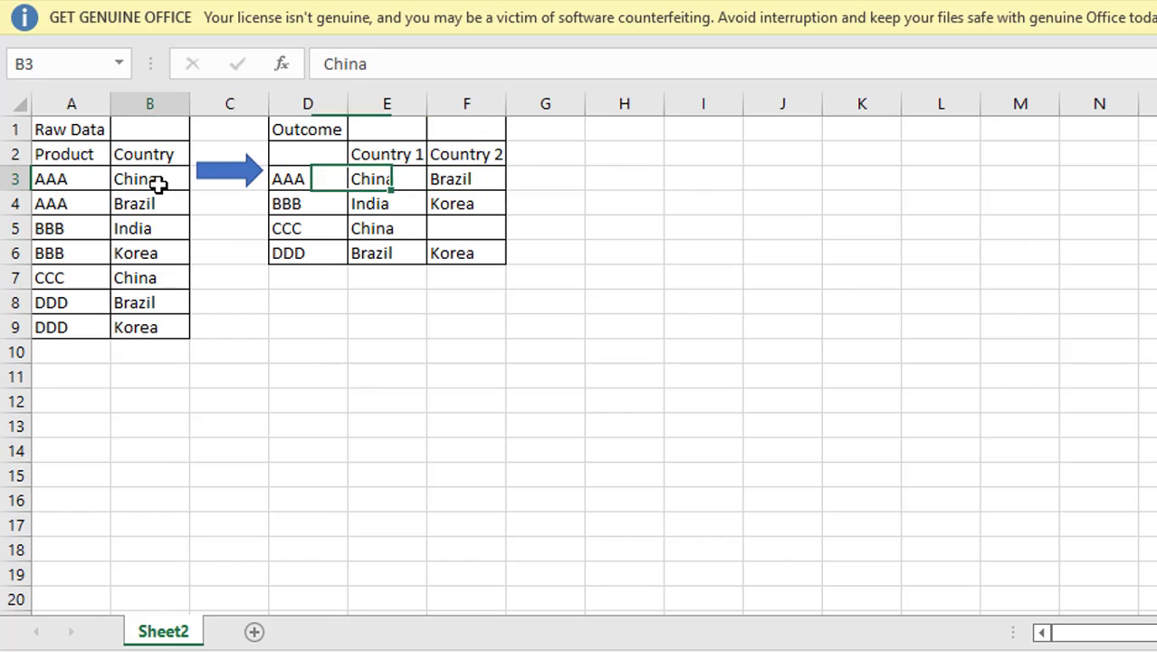
click(157, 199)
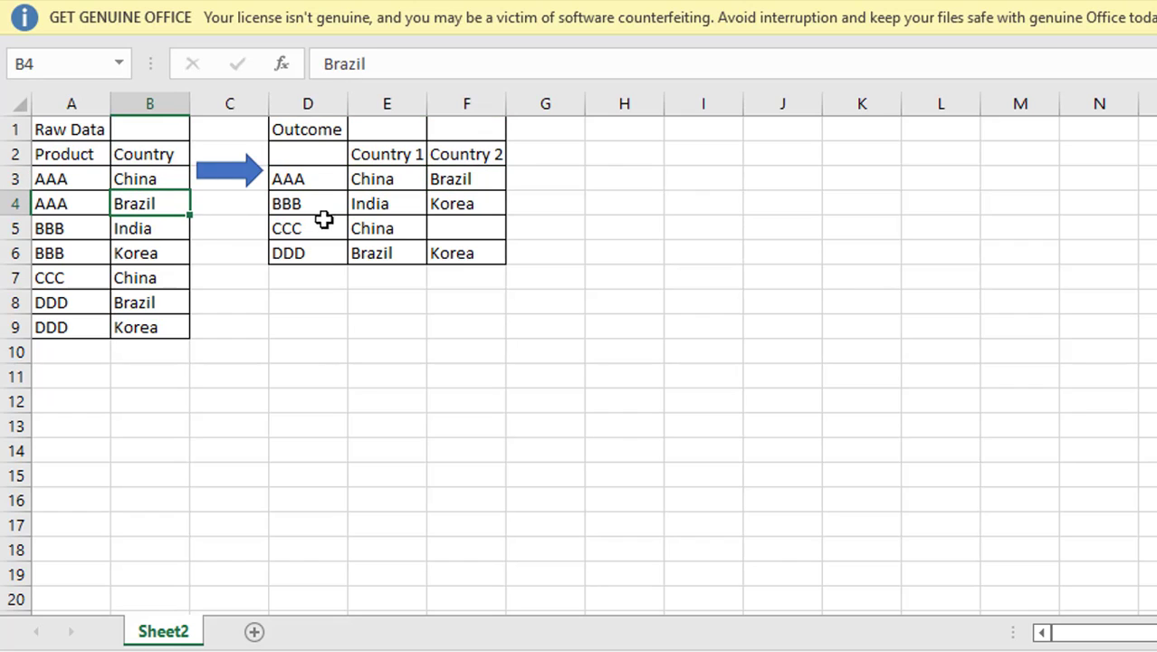
- Examine how products BBB, CCC, DDD and AAA are listed in the raw Product column
drag(62, 228, 51, 256)
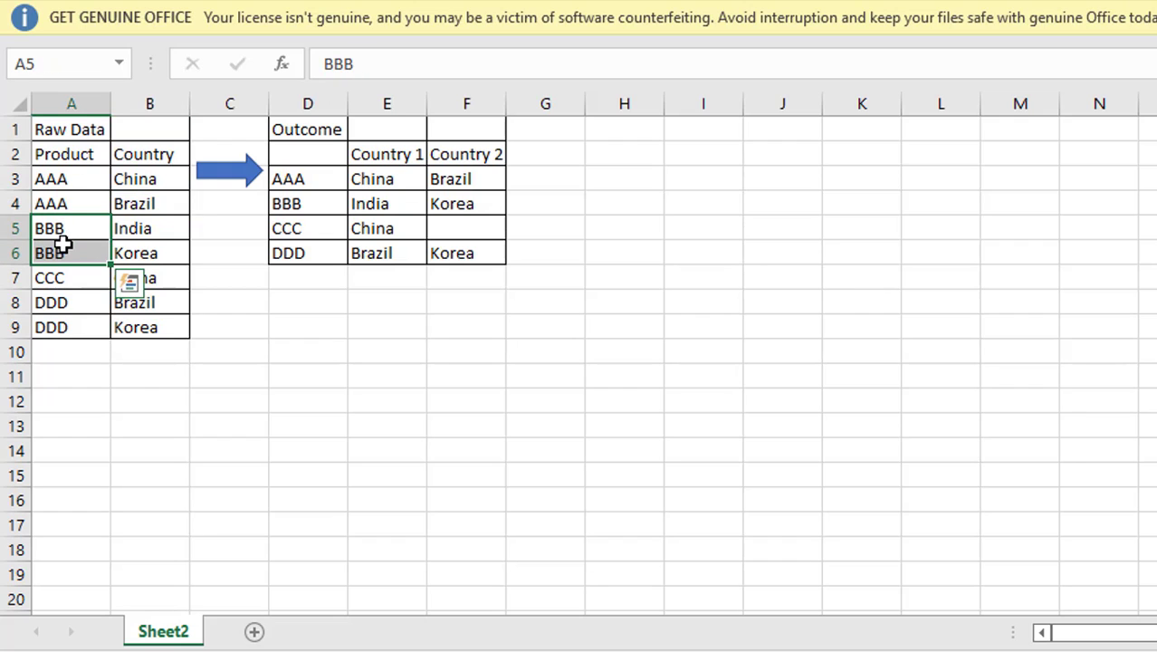
click(50, 277)
drag(47, 302, 47, 328)
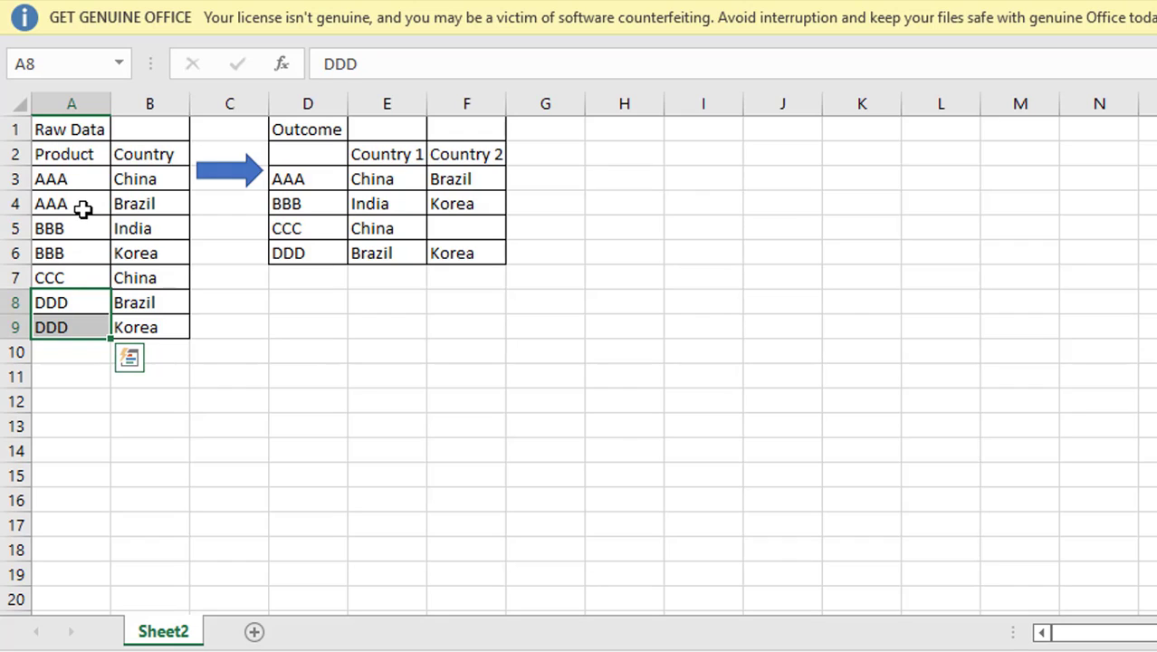
click(83, 208)
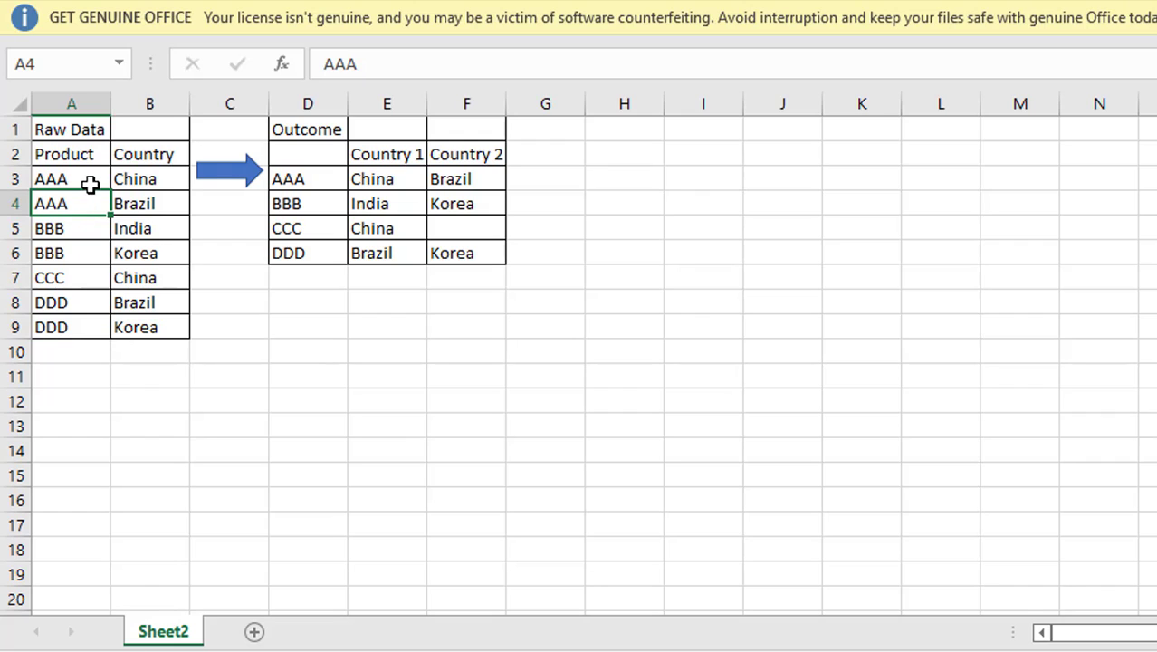
click(91, 184)
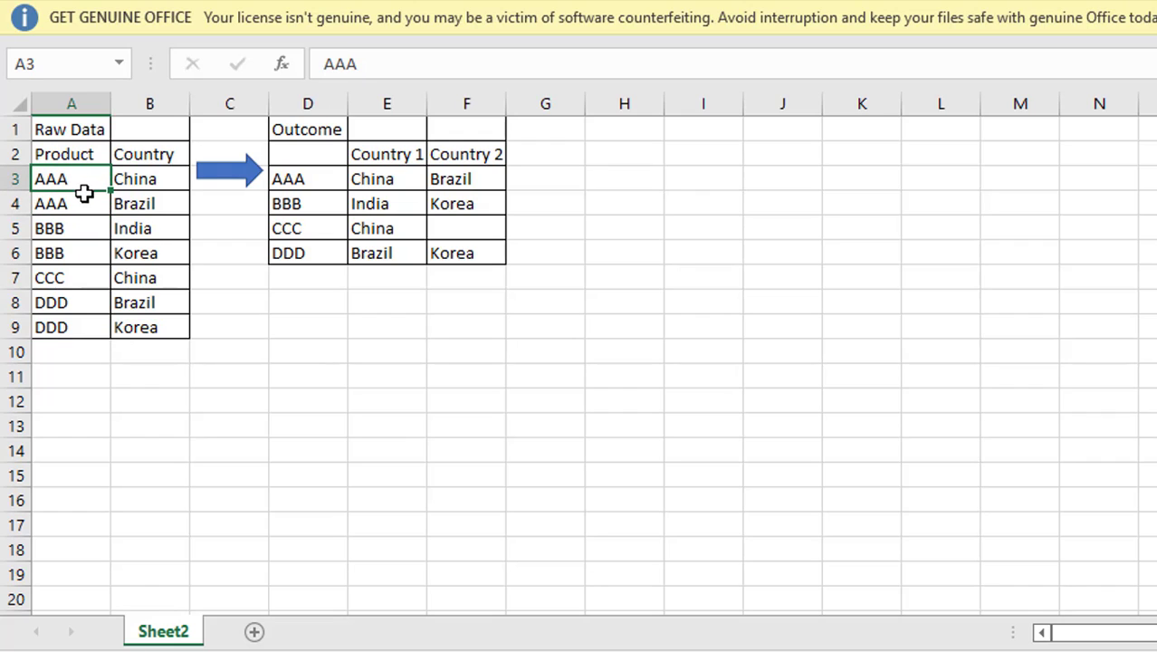
click(83, 192)
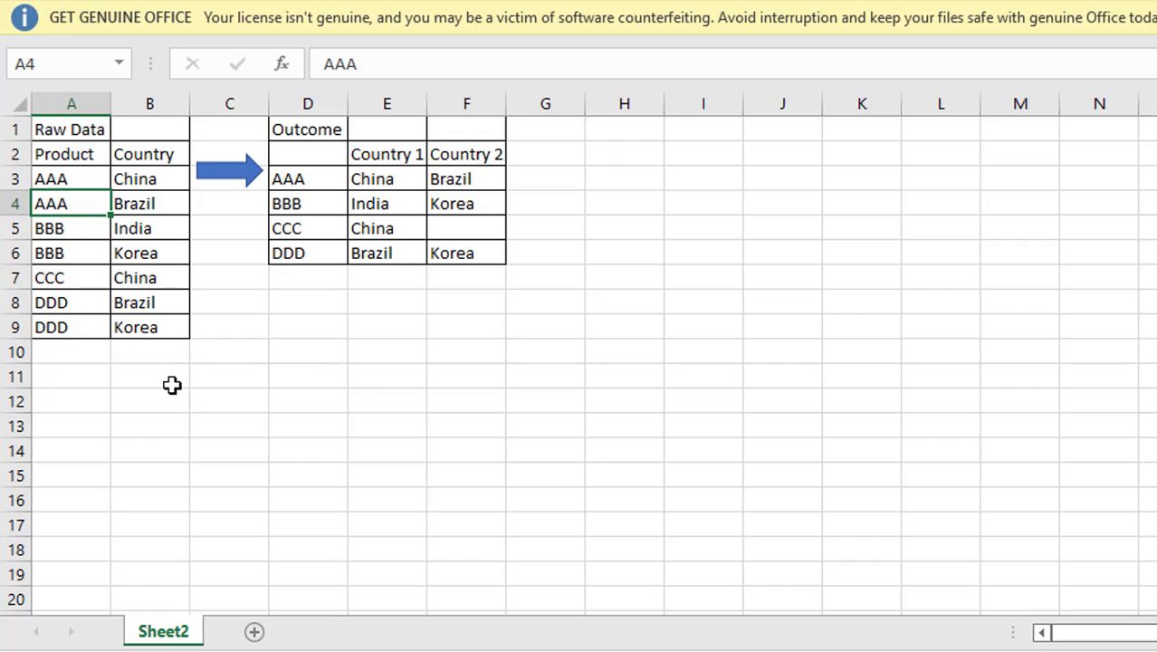
click(406, 469)
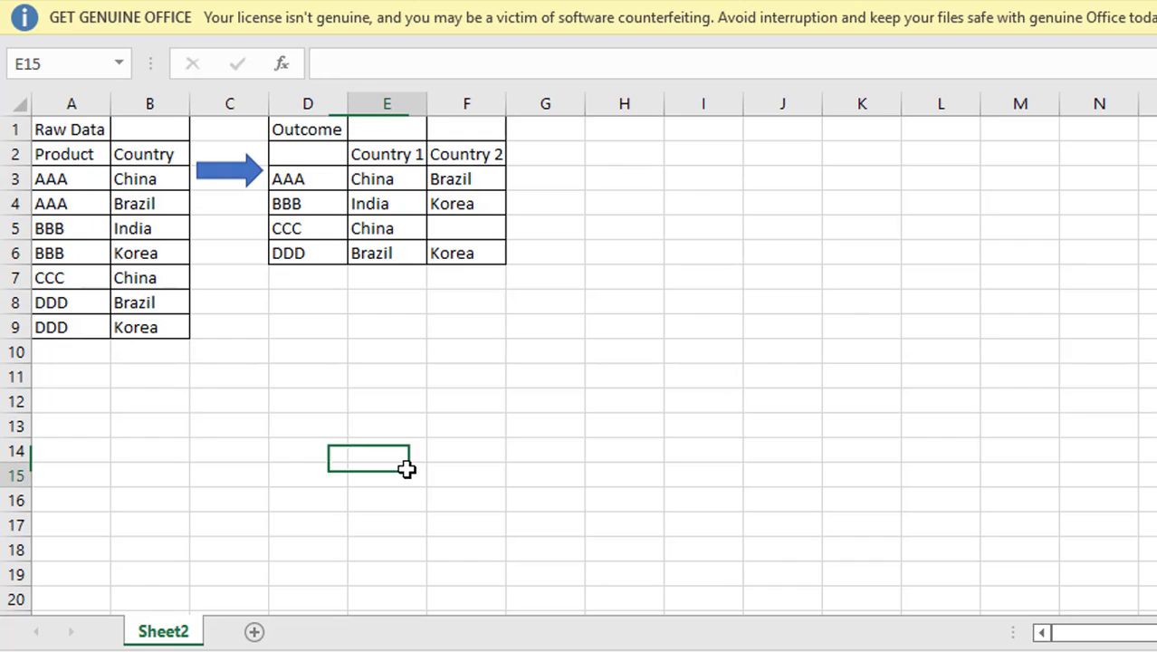
click(318, 366)
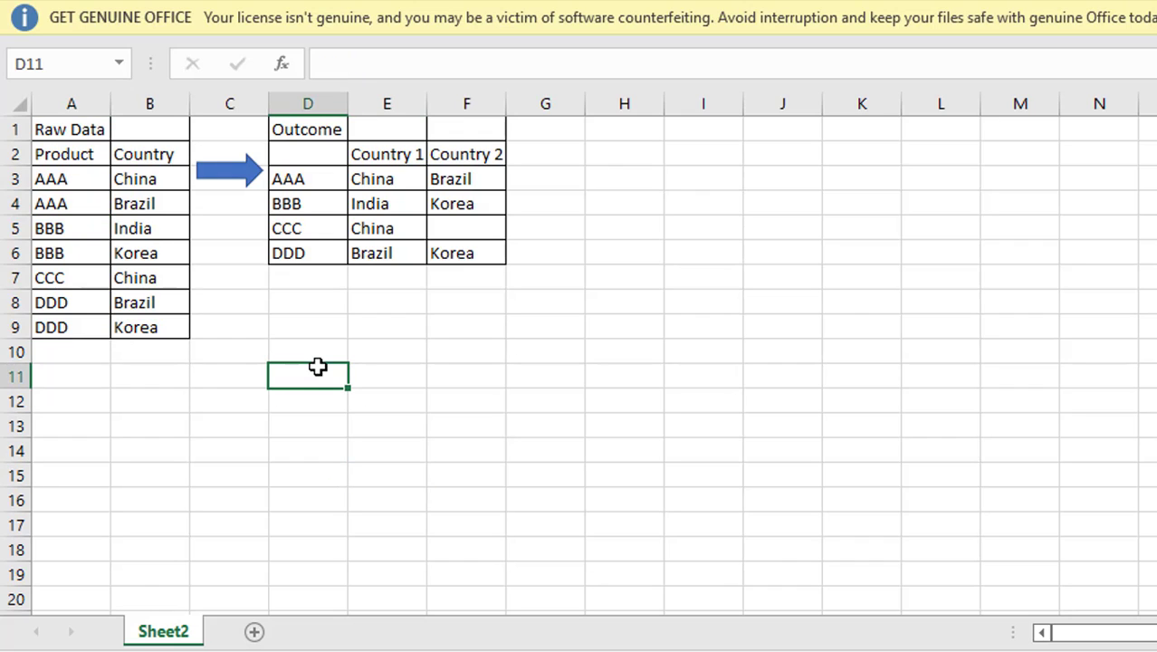
- Review the raw data columns and headings against the Country 1 and Country 2 cells of product AAA in the Outcome table
click(56, 176)
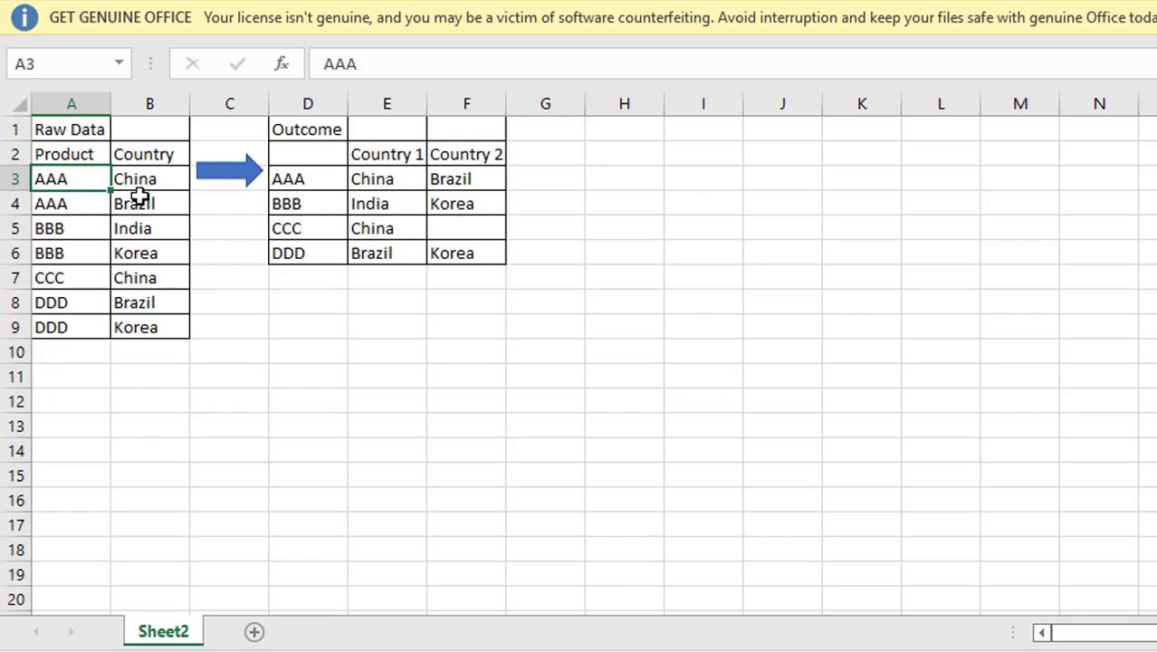
click(160, 102)
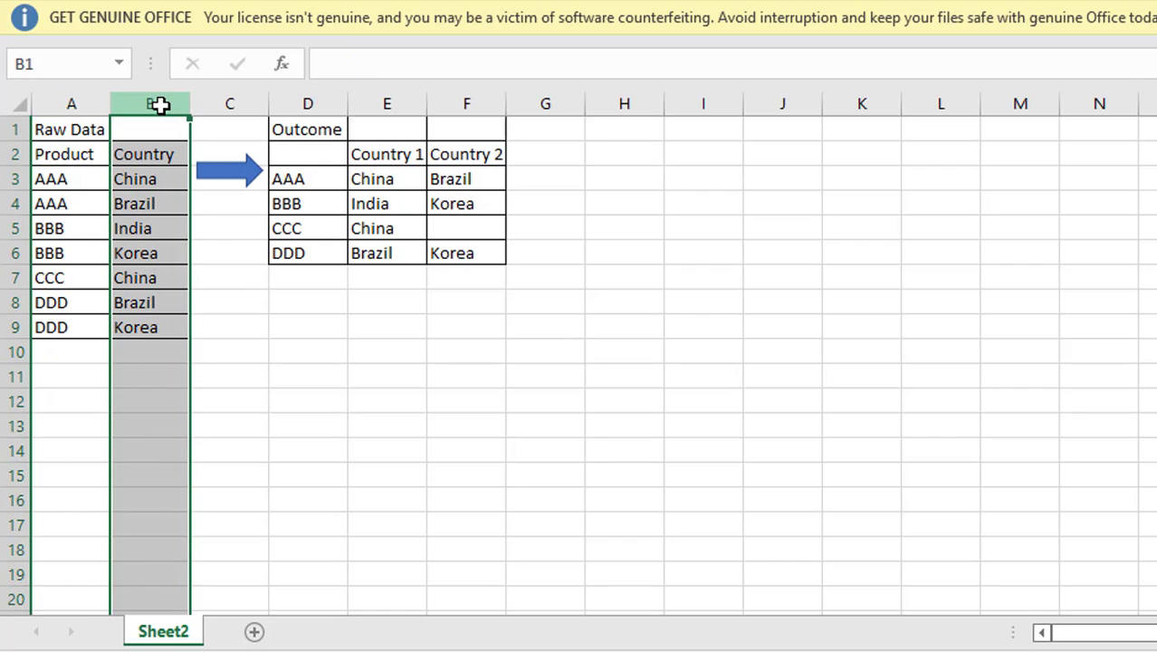
click(96, 102)
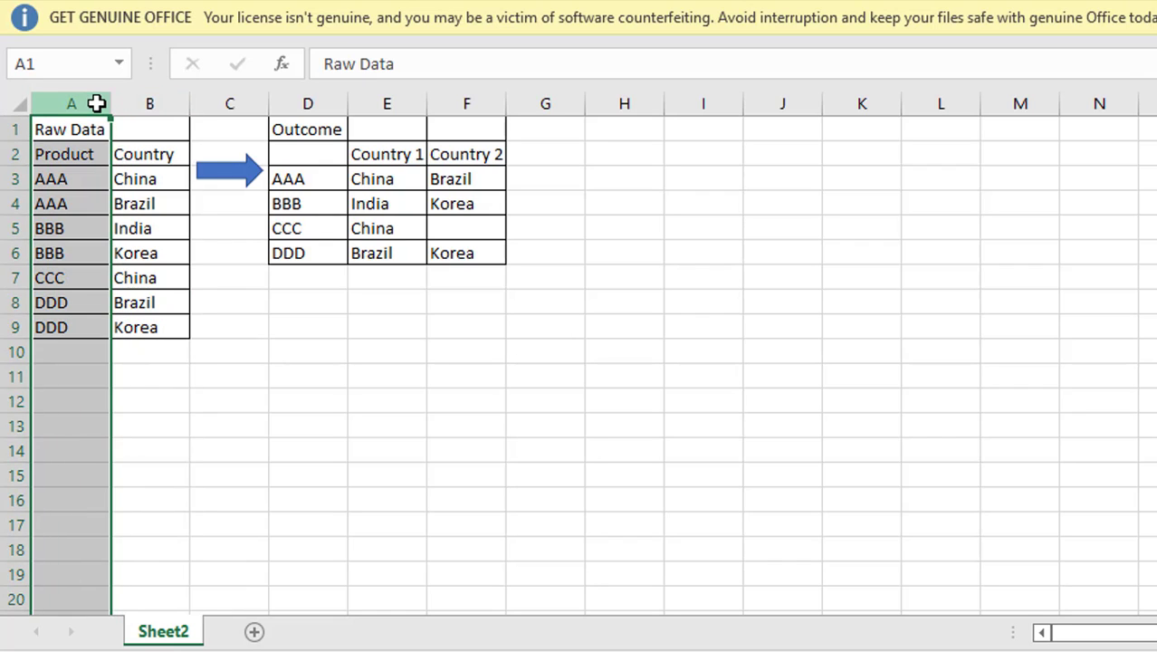
click(145, 179)
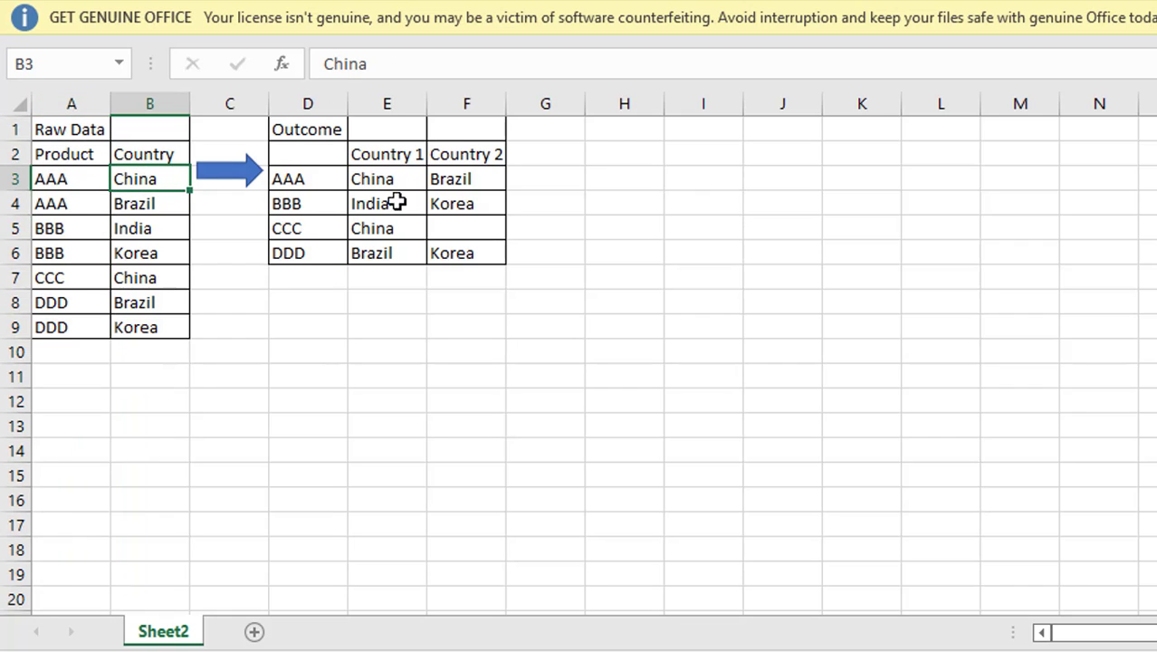
click(398, 173)
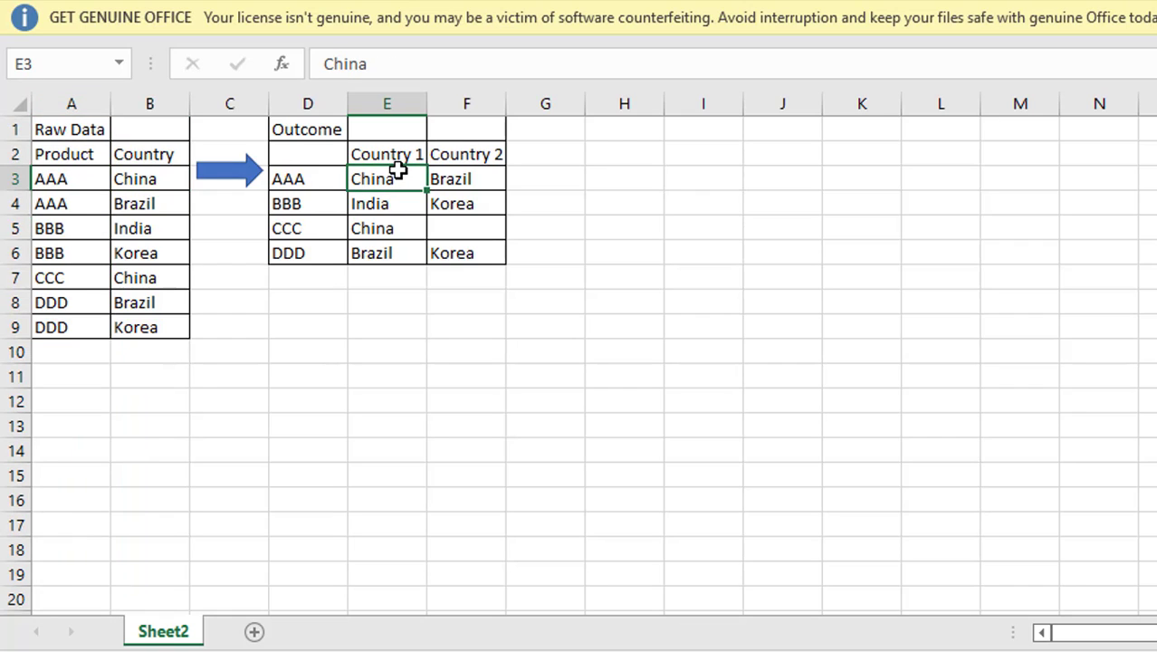
click(500, 179)
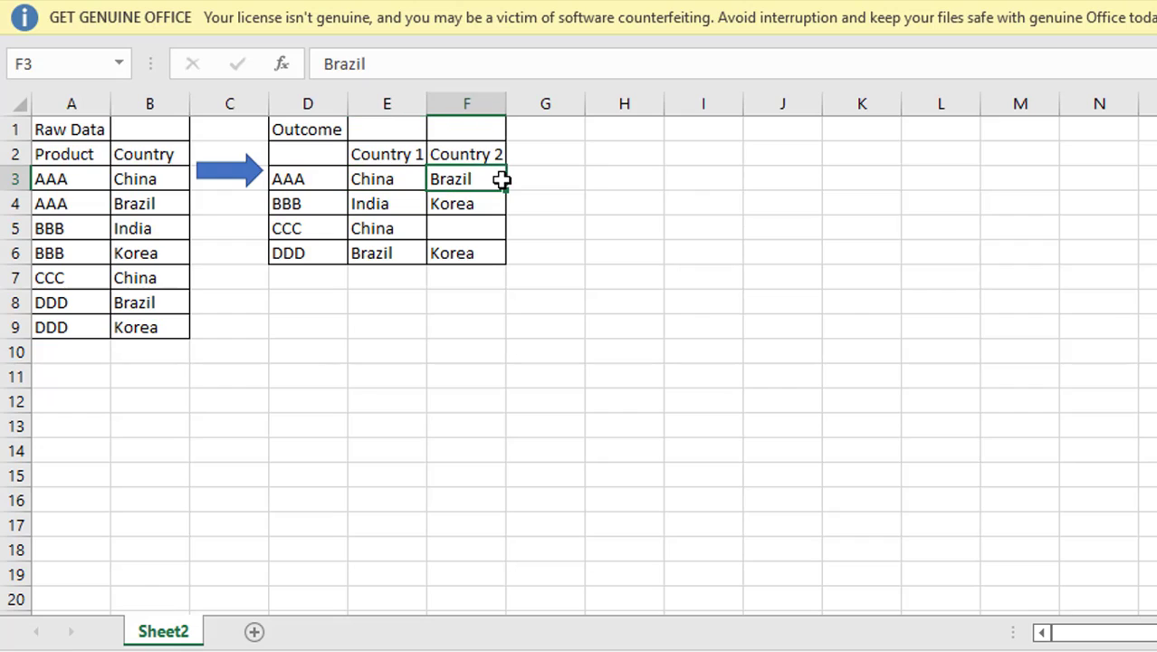
click(154, 203)
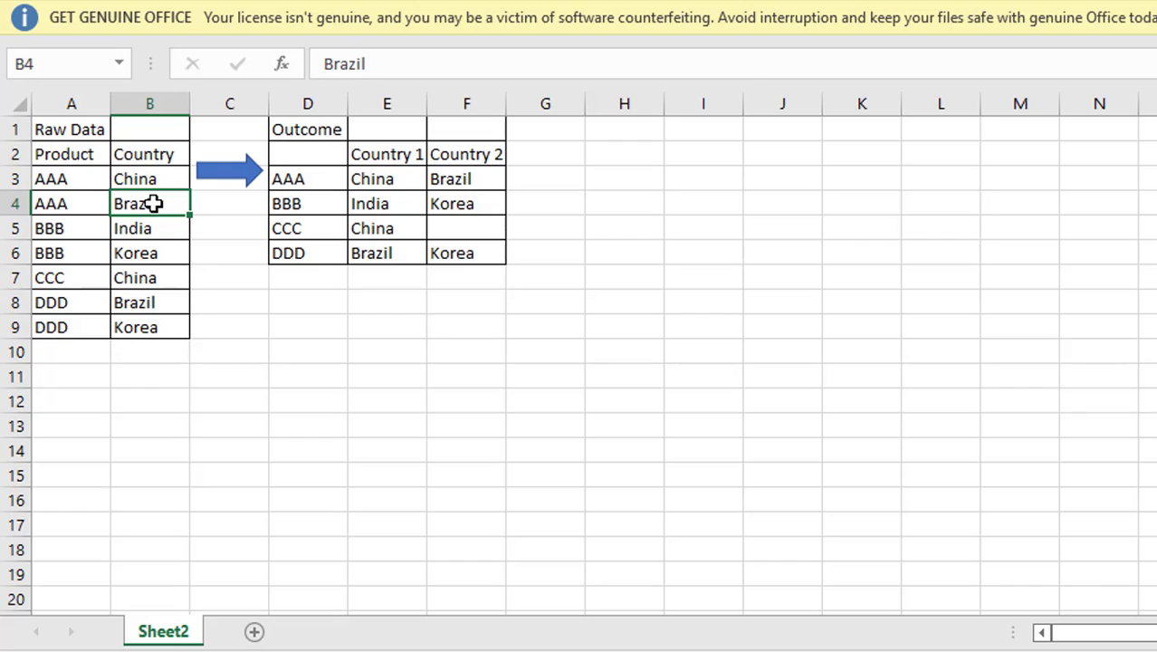
click(155, 130)
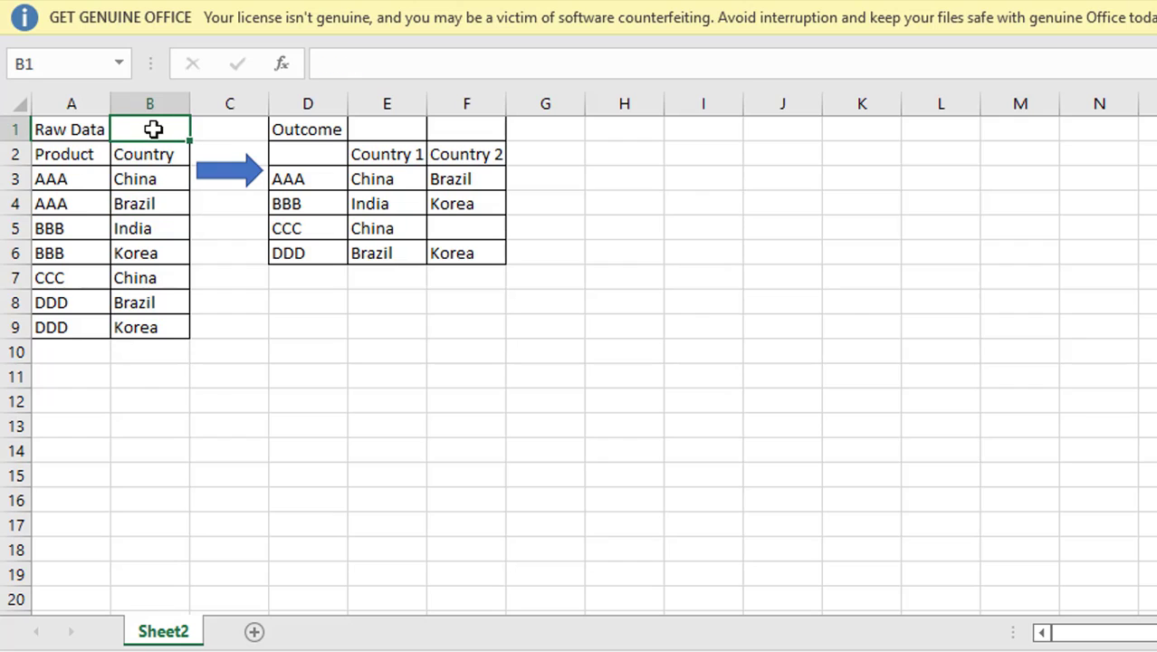
click(74, 129)
click(61, 154)
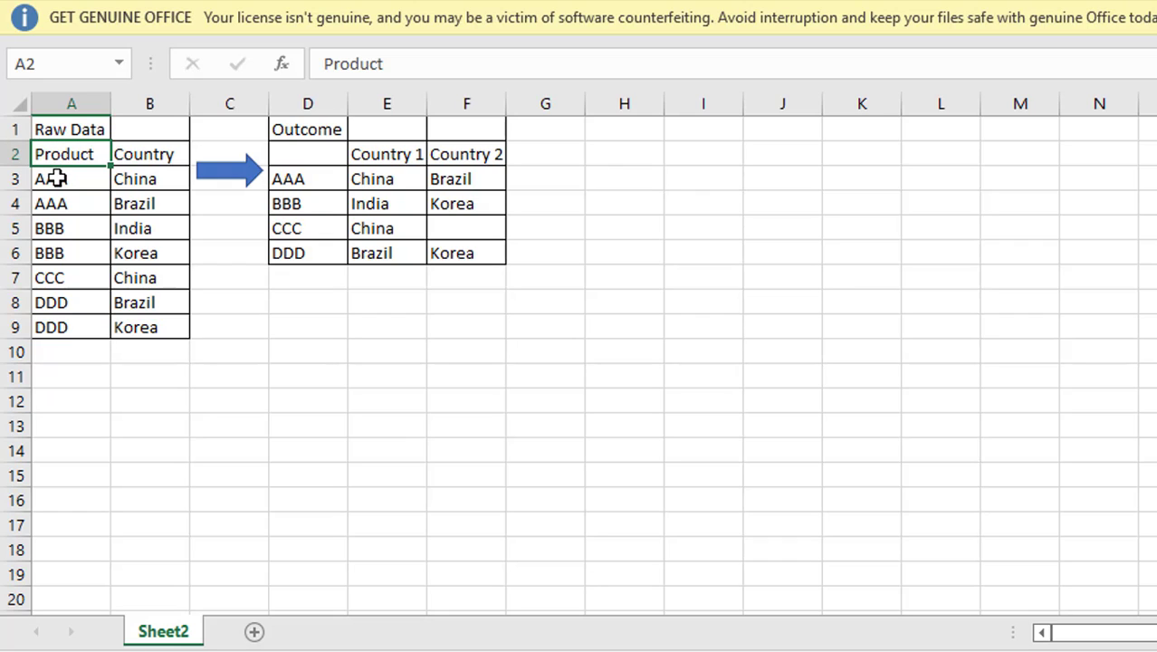
click(56, 178)
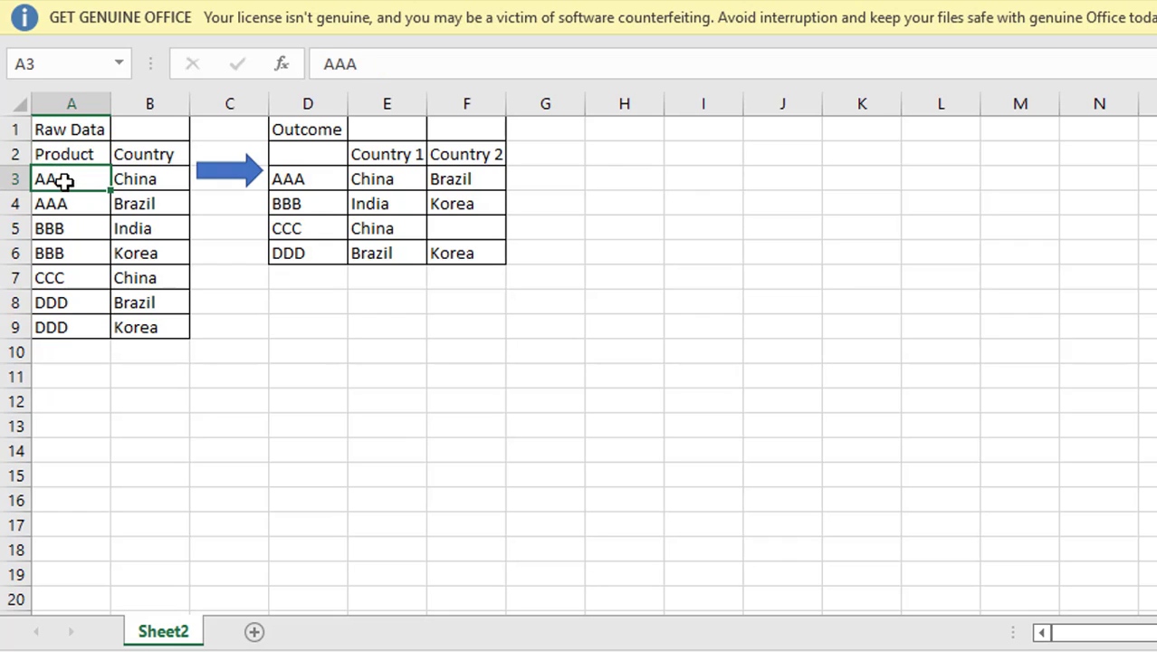
- Insert a new column before the raw Product column and enter the heading Code in cell A2
click(123, 178)
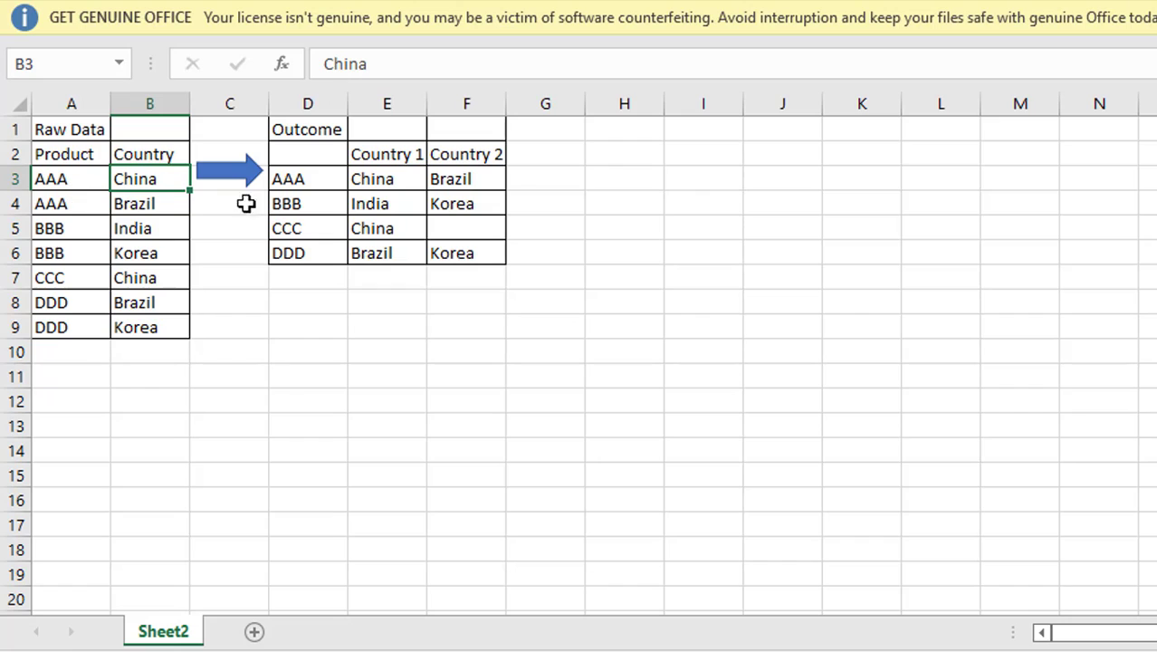
click(72, 177)
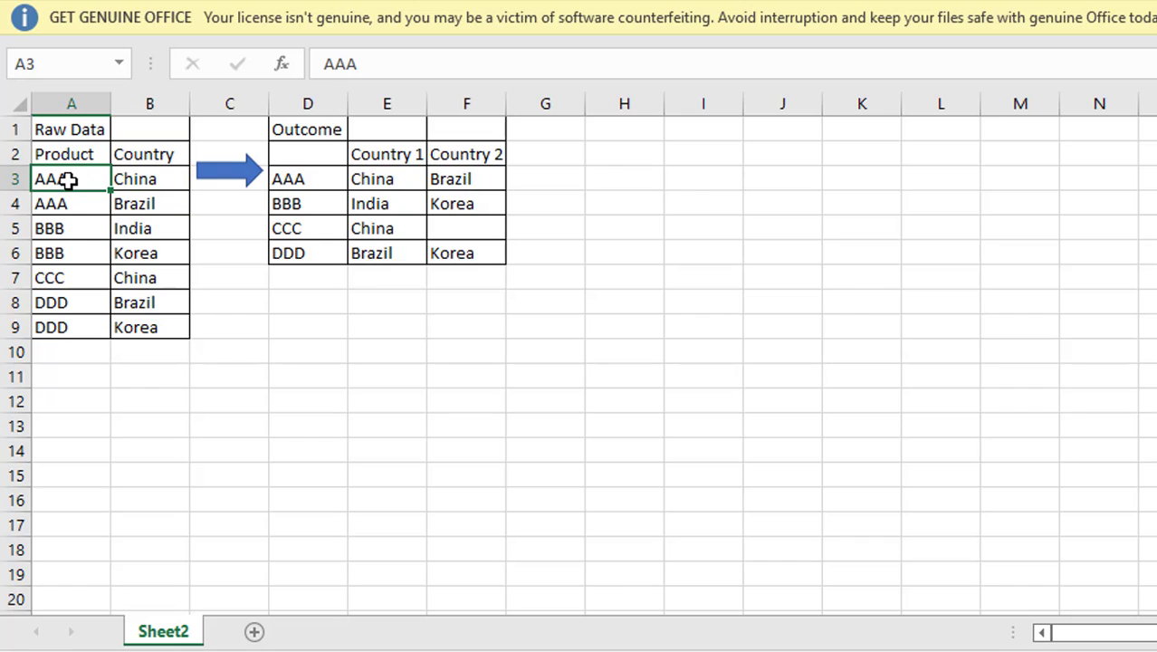
click(70, 209)
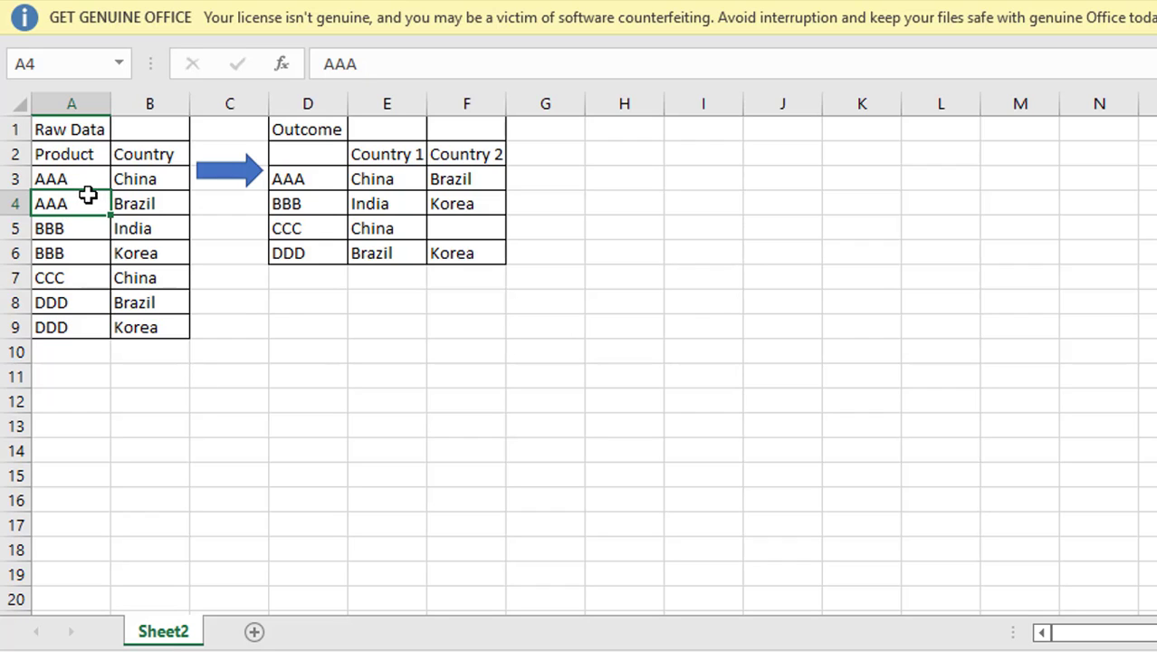
key(ctrl+space)
key(ctrl+shift+plus)
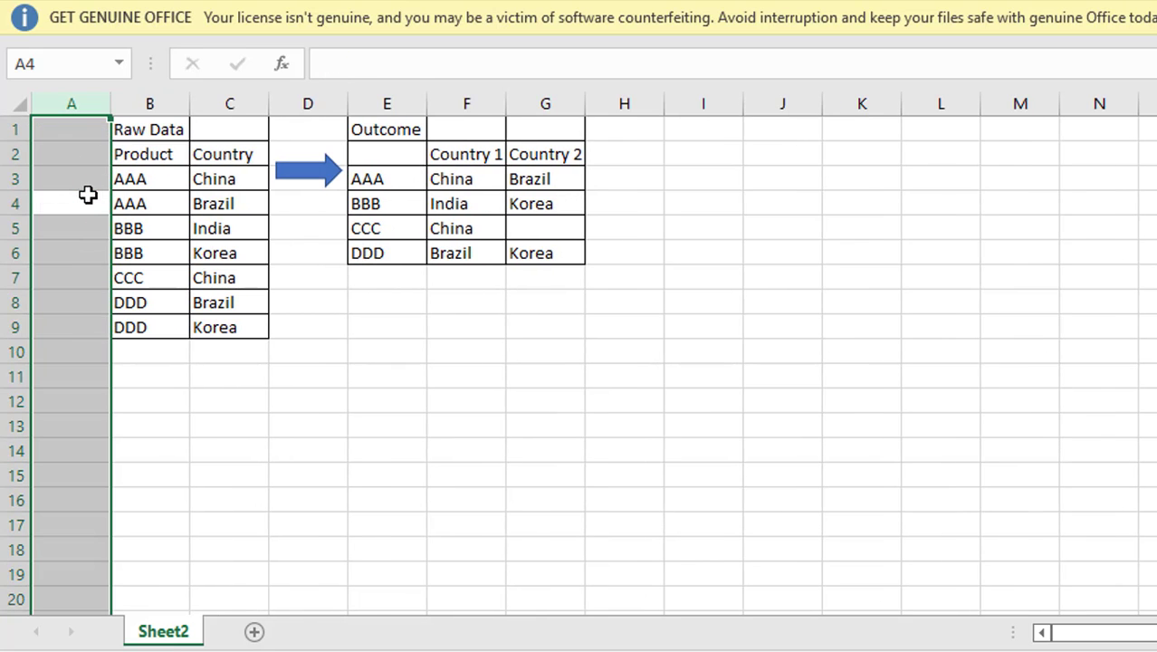
key(Up)
key(Up)
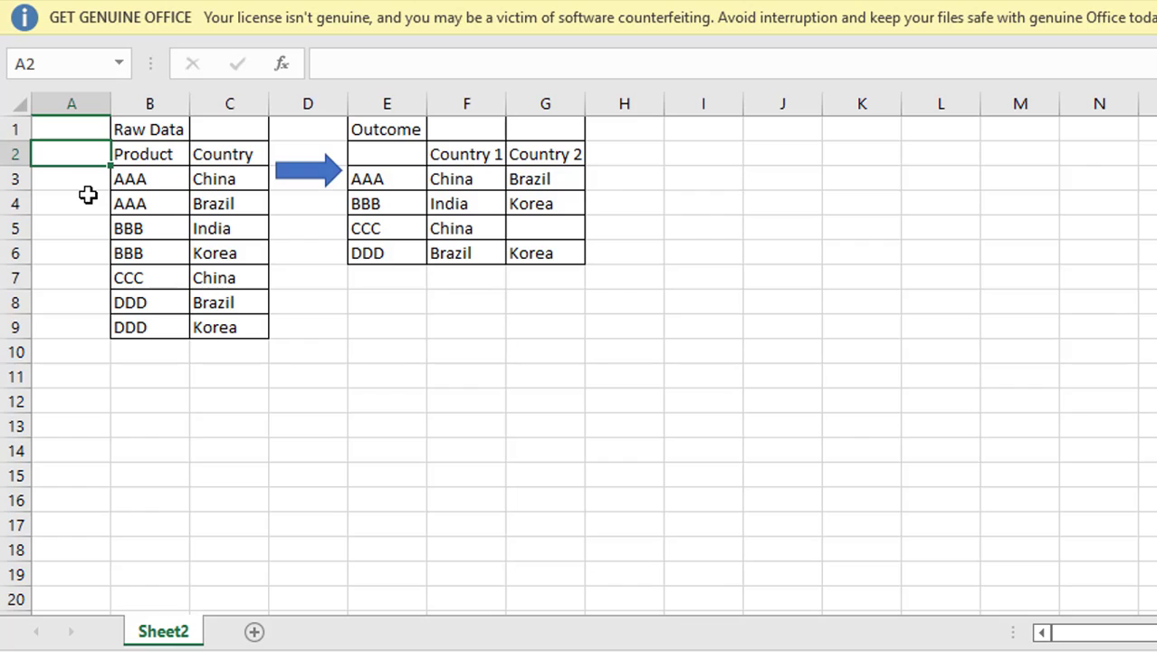
text(Code)
key(Return)
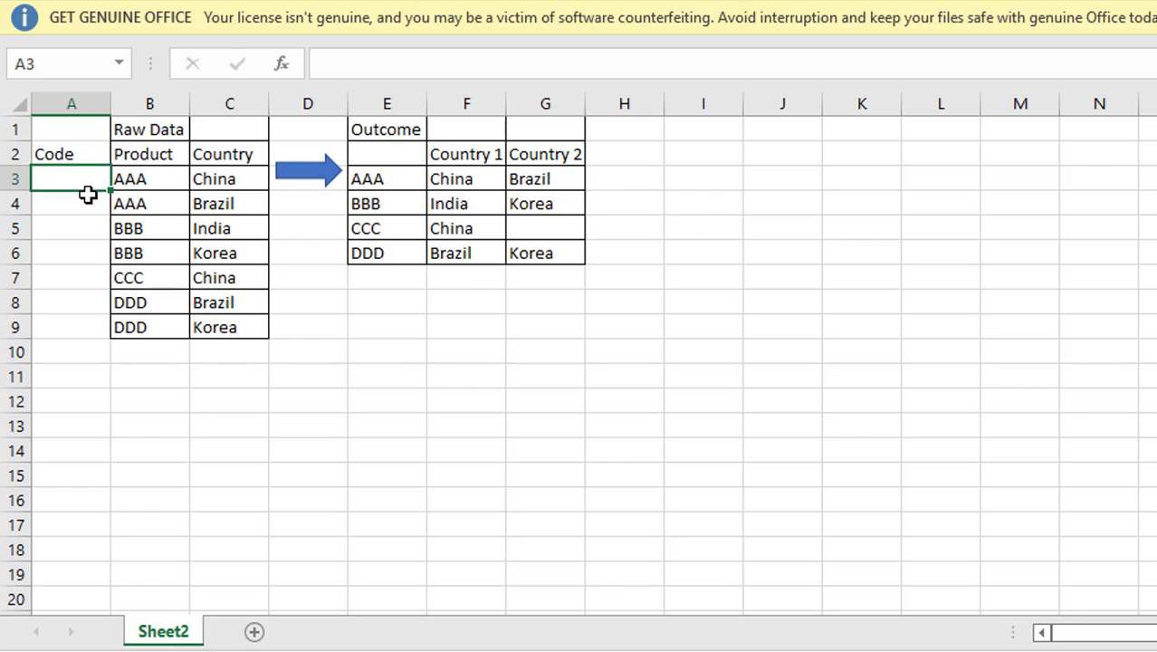
- Examine the two raw data rows of product AAA and their countries beside the empty Code column
key(Right)
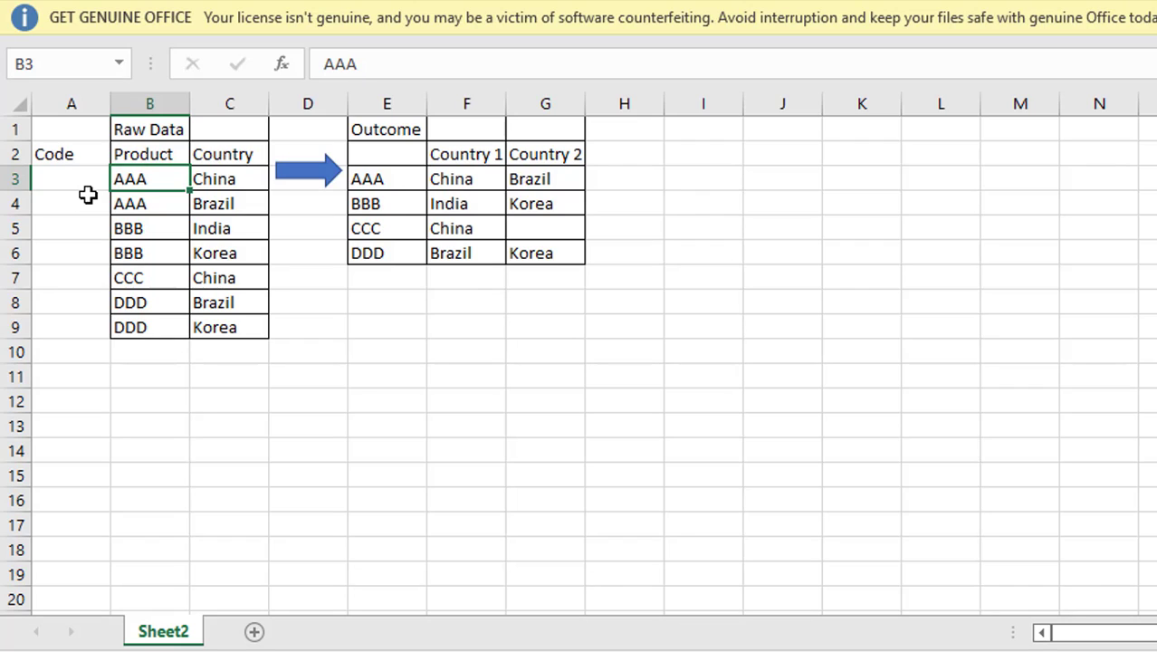
key(Left)
key(Right)
key(Right)
key(Right)
key(Right)
key(Right)
key(Right)
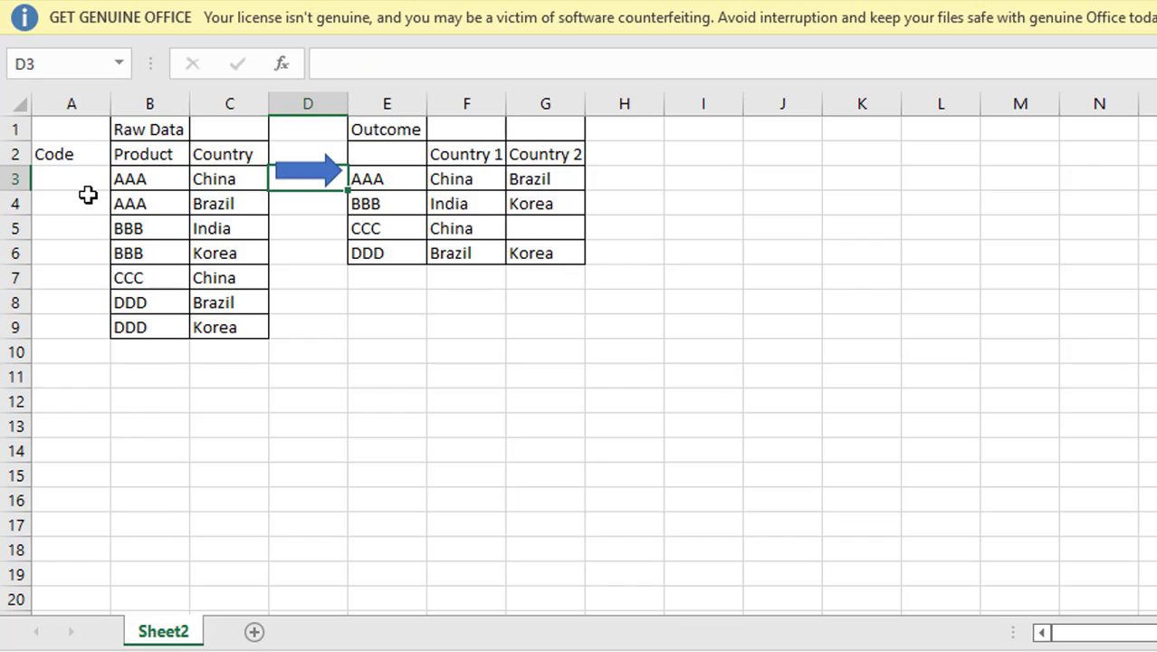
key(Left)
key(Left)
key(Left)
key(Left)
key(Left)
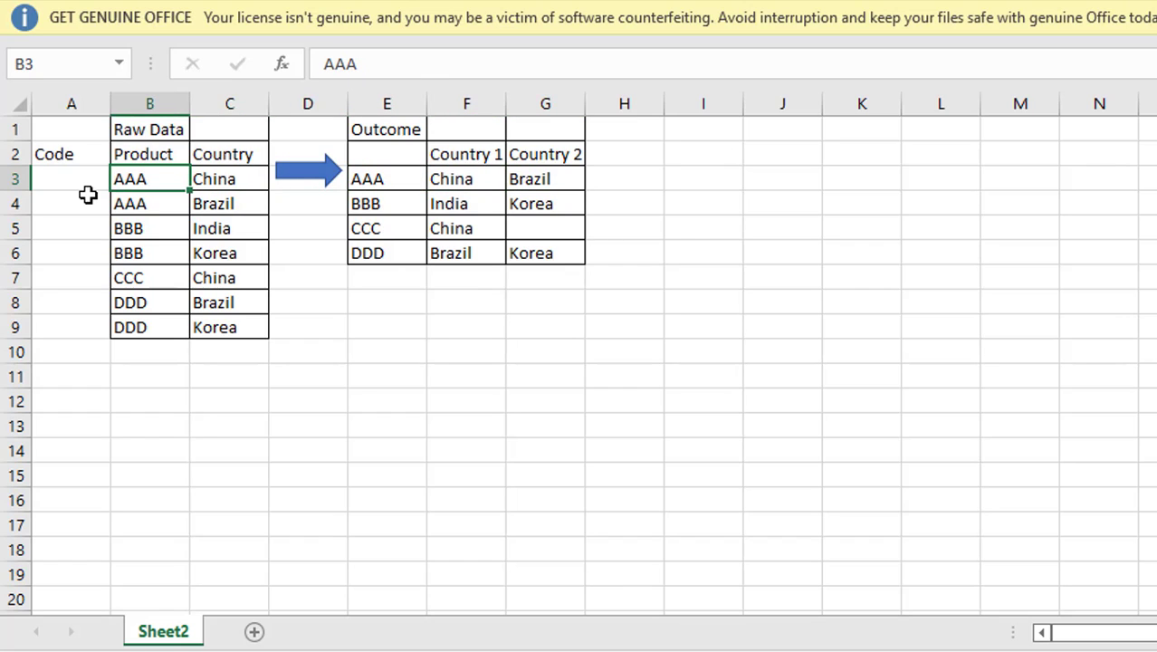
key(Down)
key(Right)
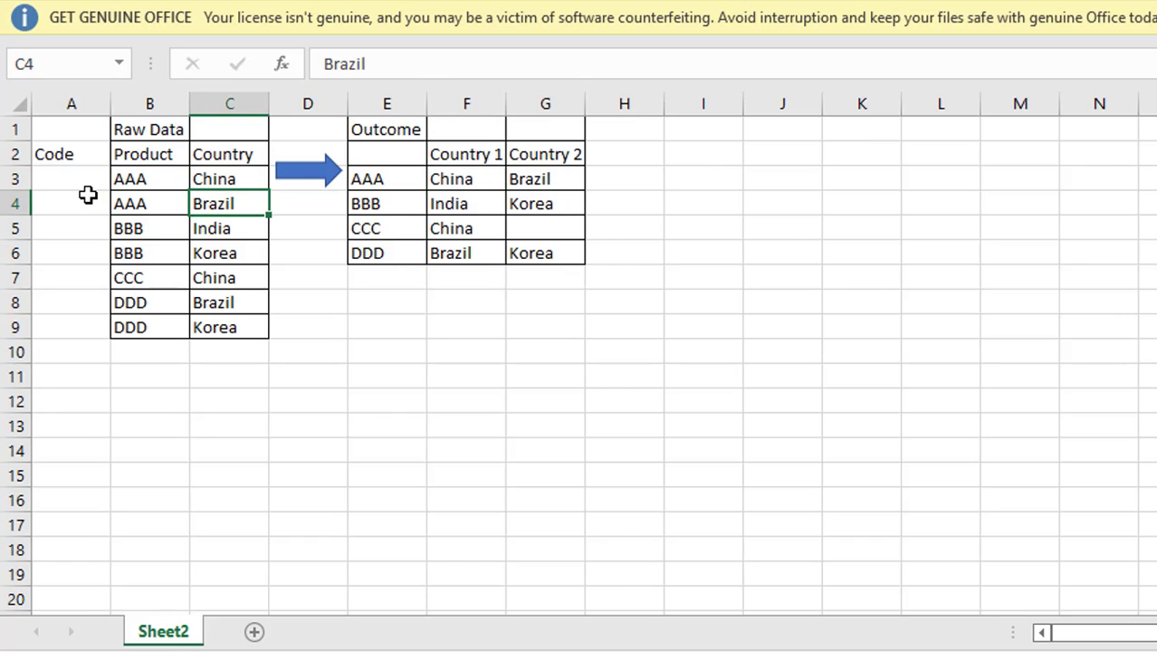
key(Left)
key(Left)
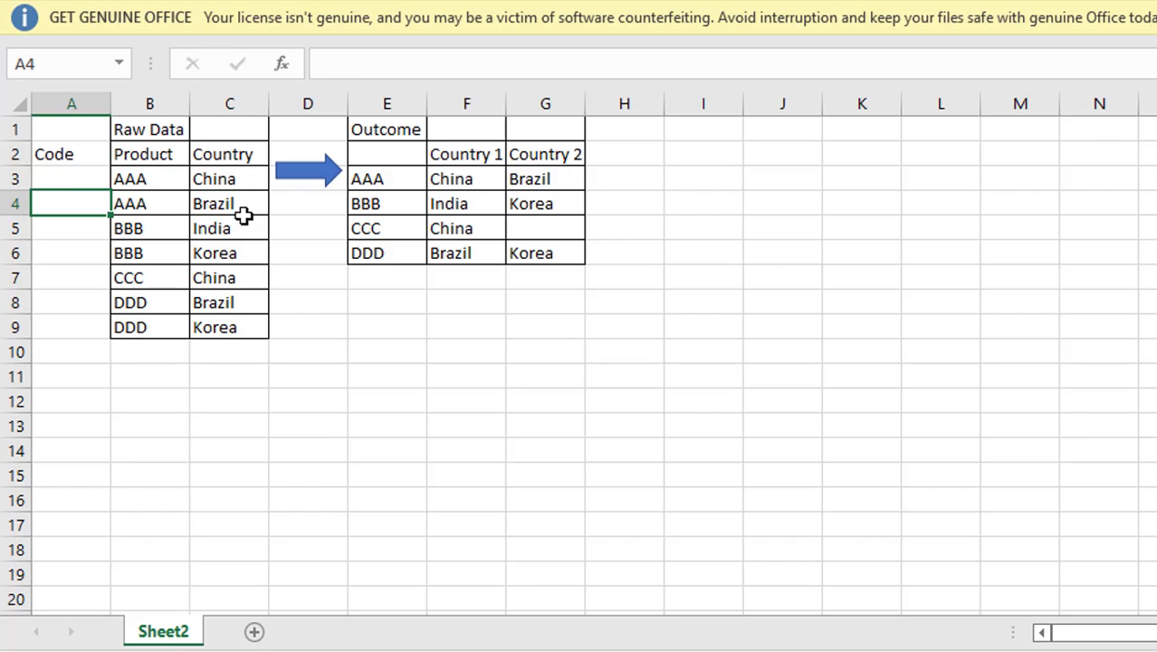
- Enter the formula =COUNTIF($B$3:B3,B3) in cell A3 to number each product's occurrences
key(Up)
text(=cont)
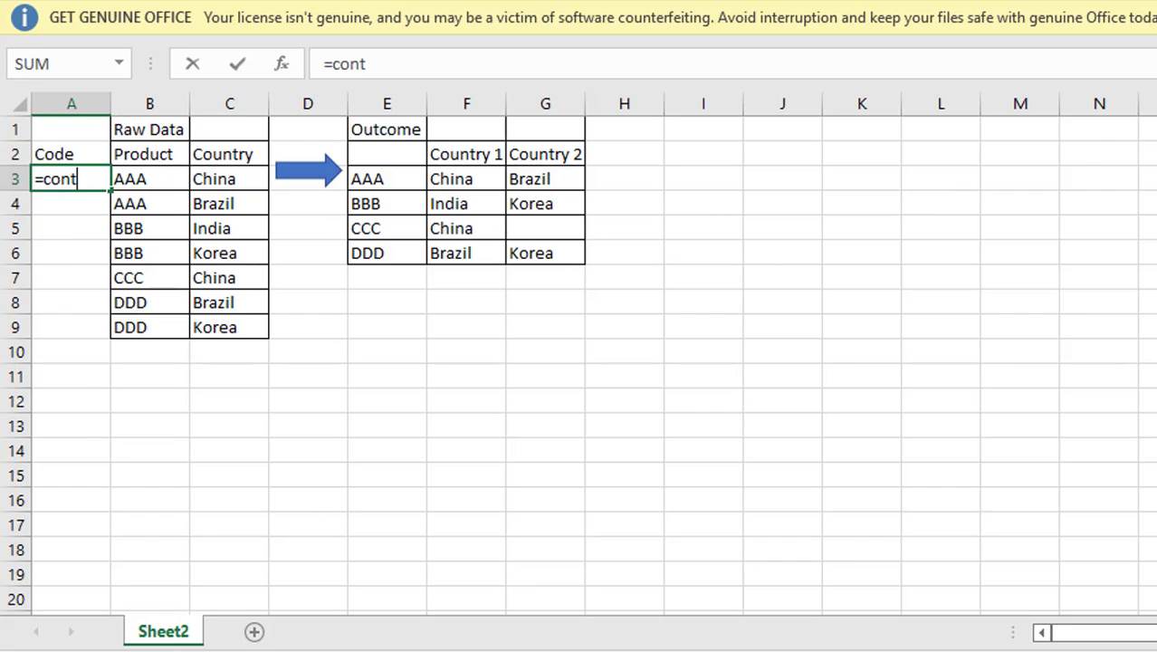
key(BackSpace)
key(BackSpace)
text(untif)
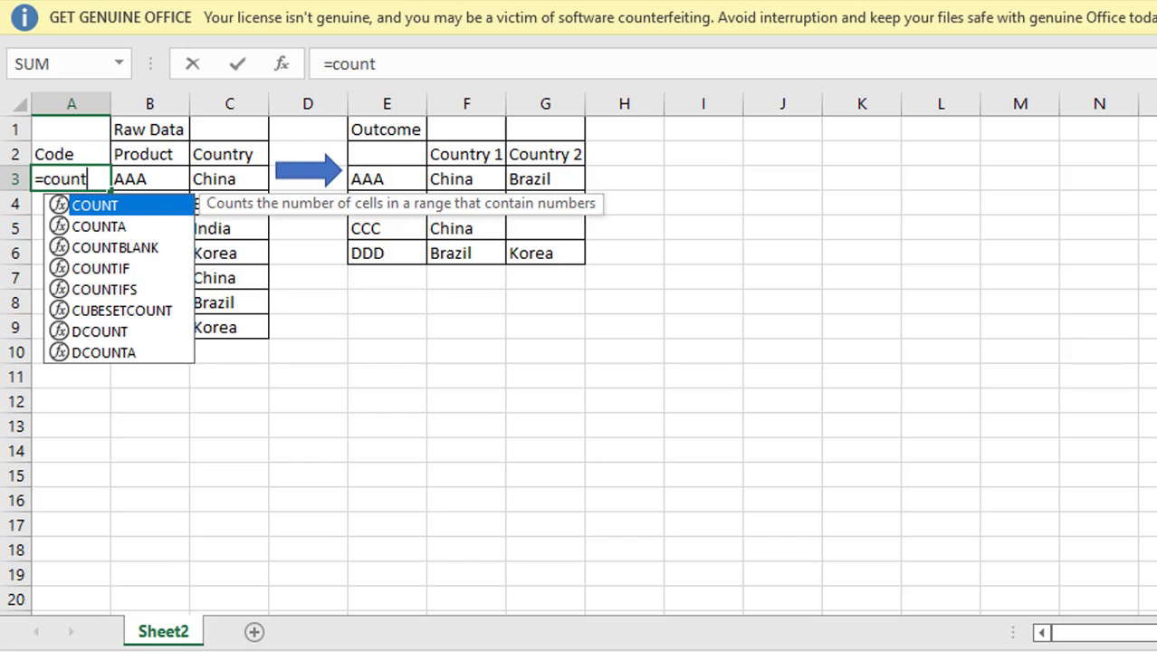
key(Tab)
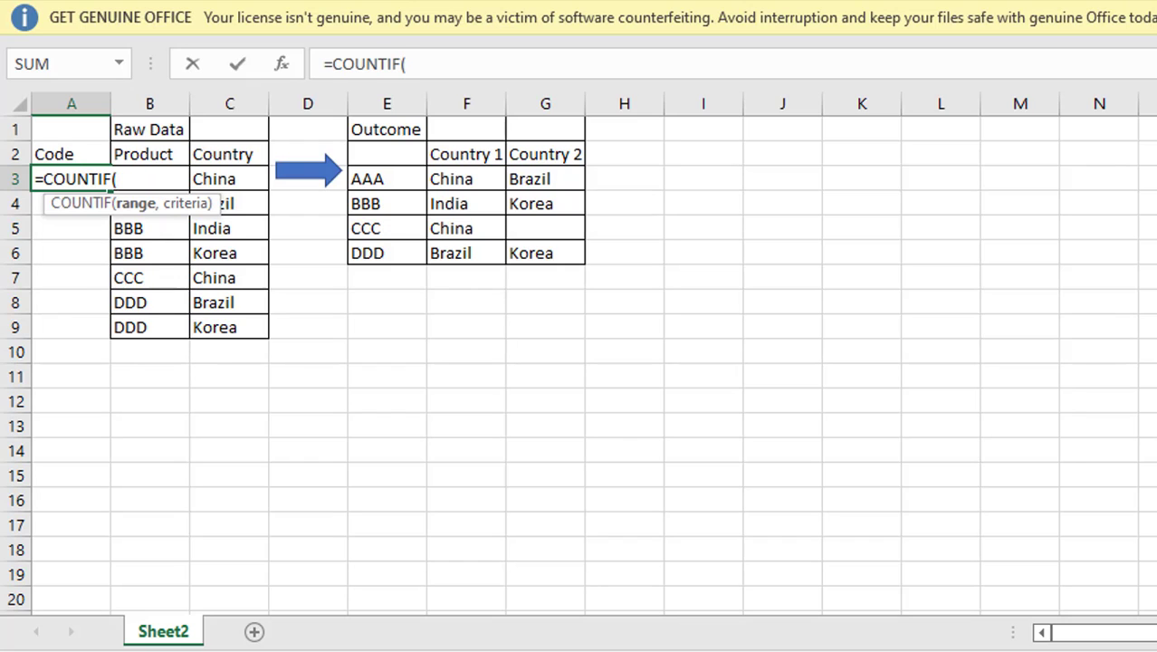
text(B3)
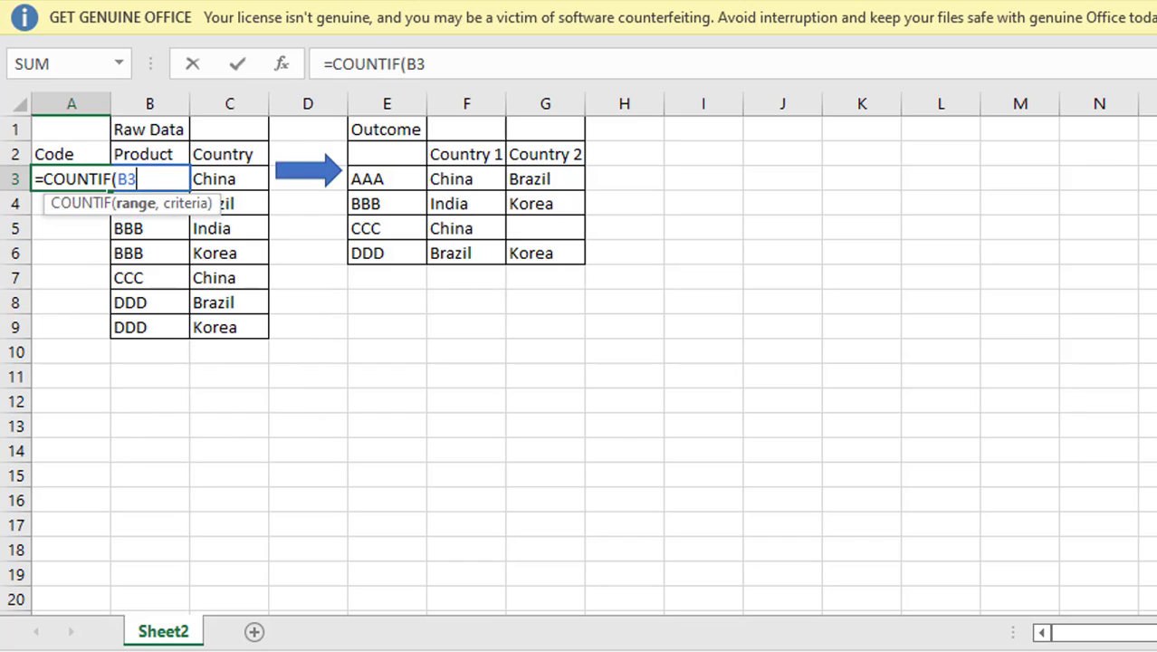
key(F4)
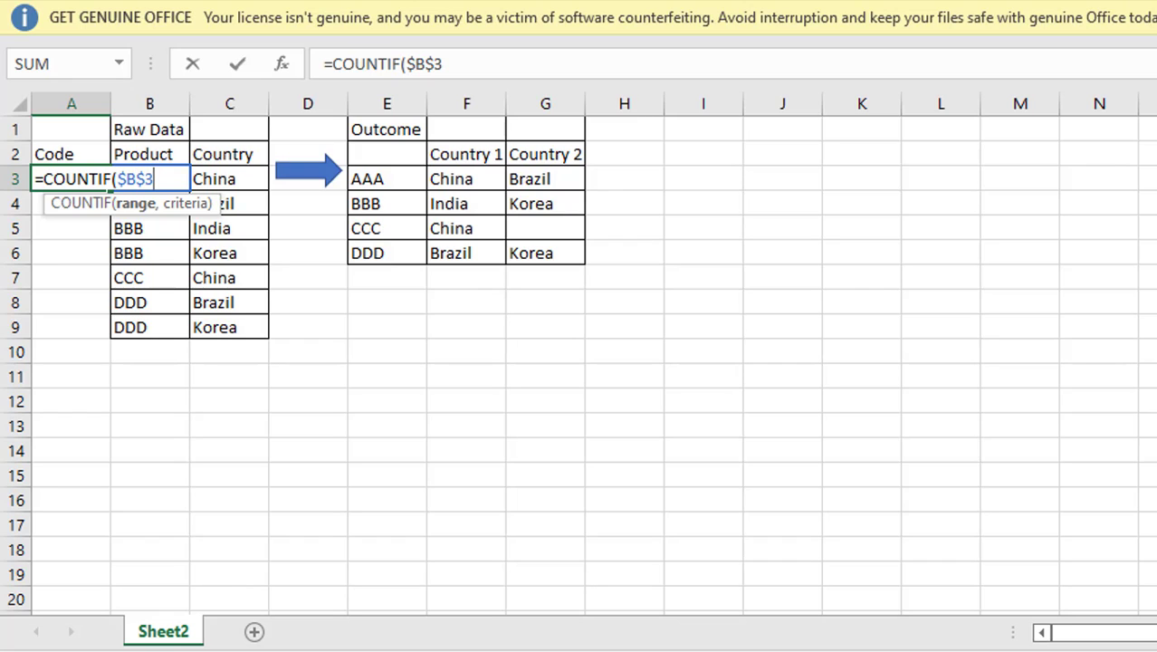
text(:b3,b)
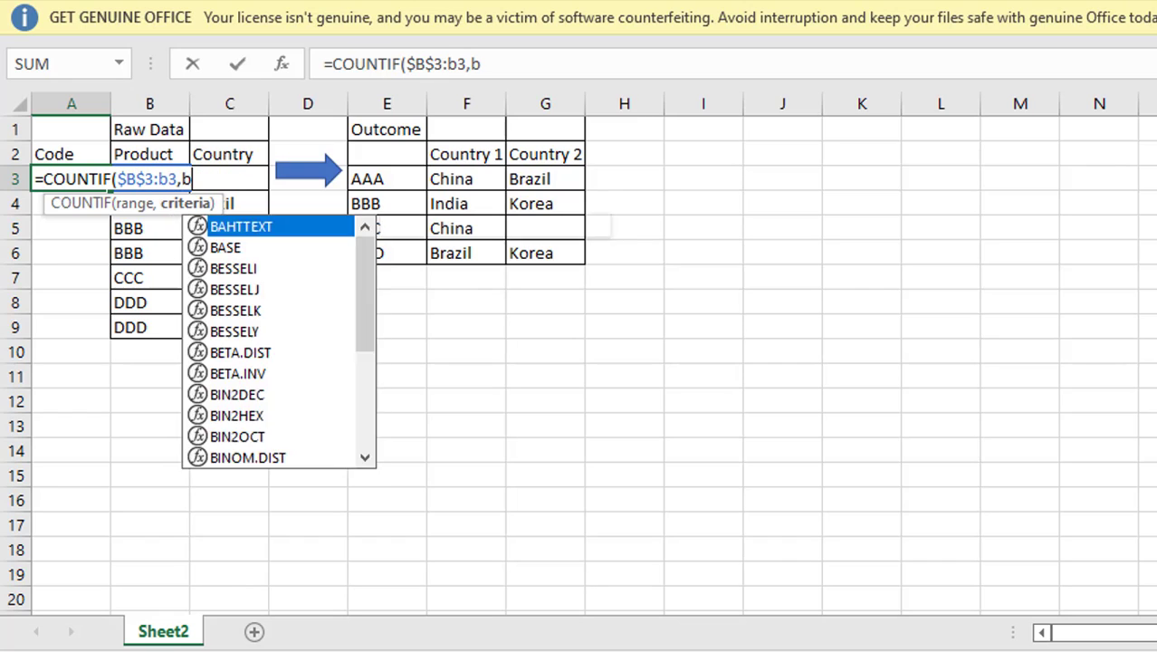
text(3))
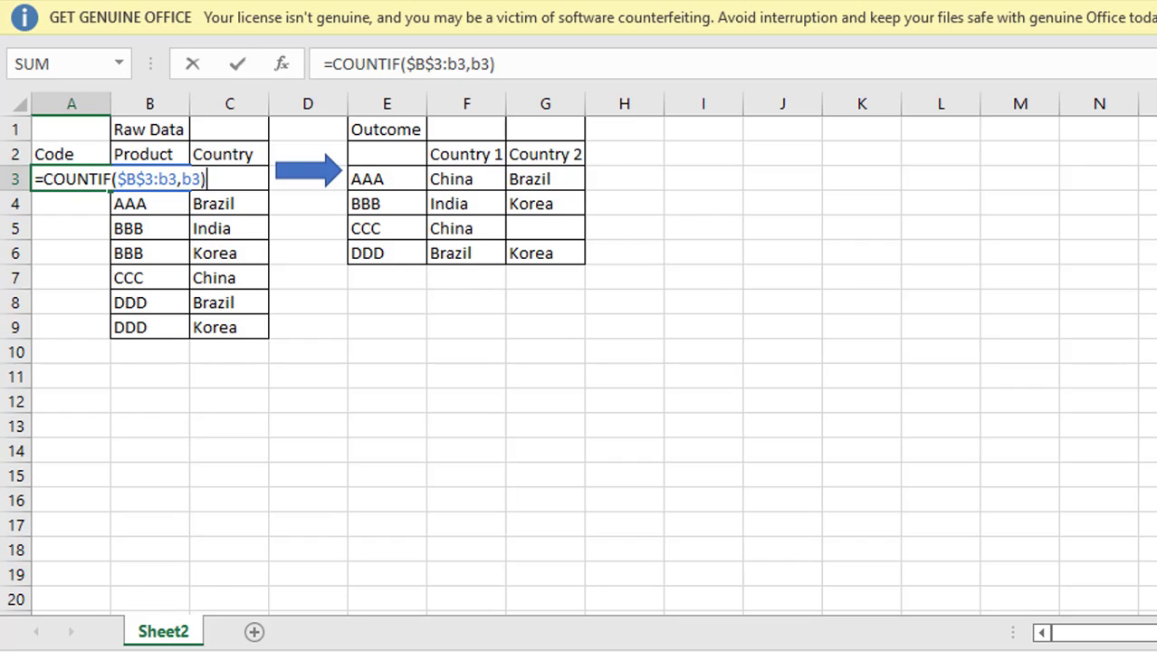
key(Return)
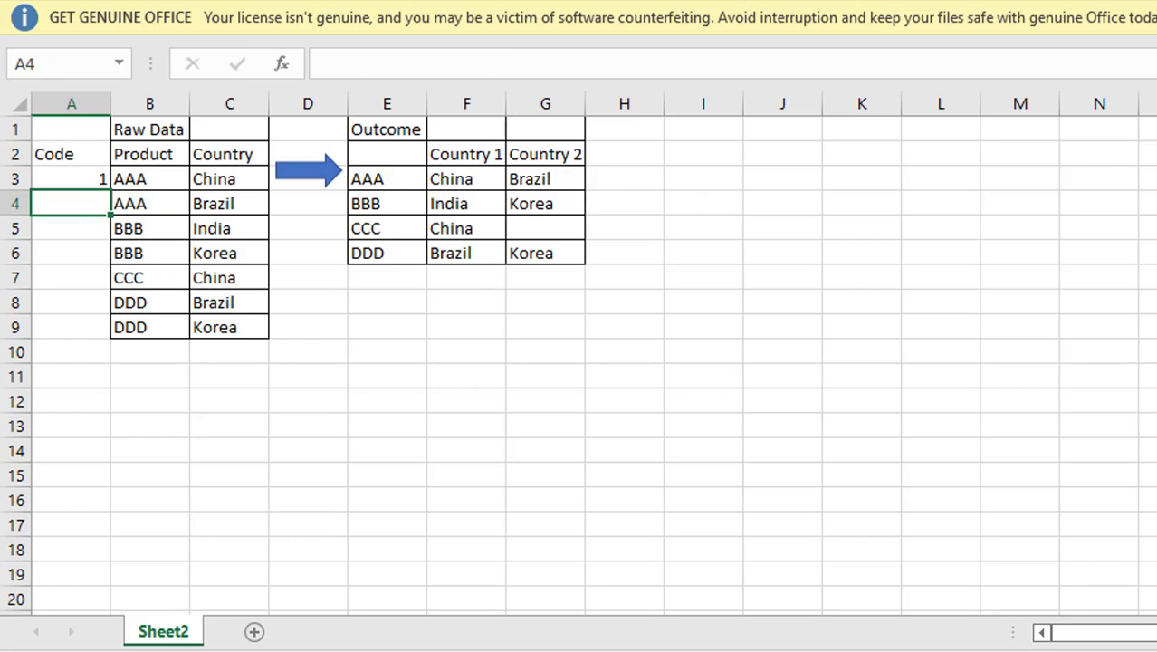
- Copy the COUNTIF formula from A3 down the Code column to cells A4 through A9
key(Up)
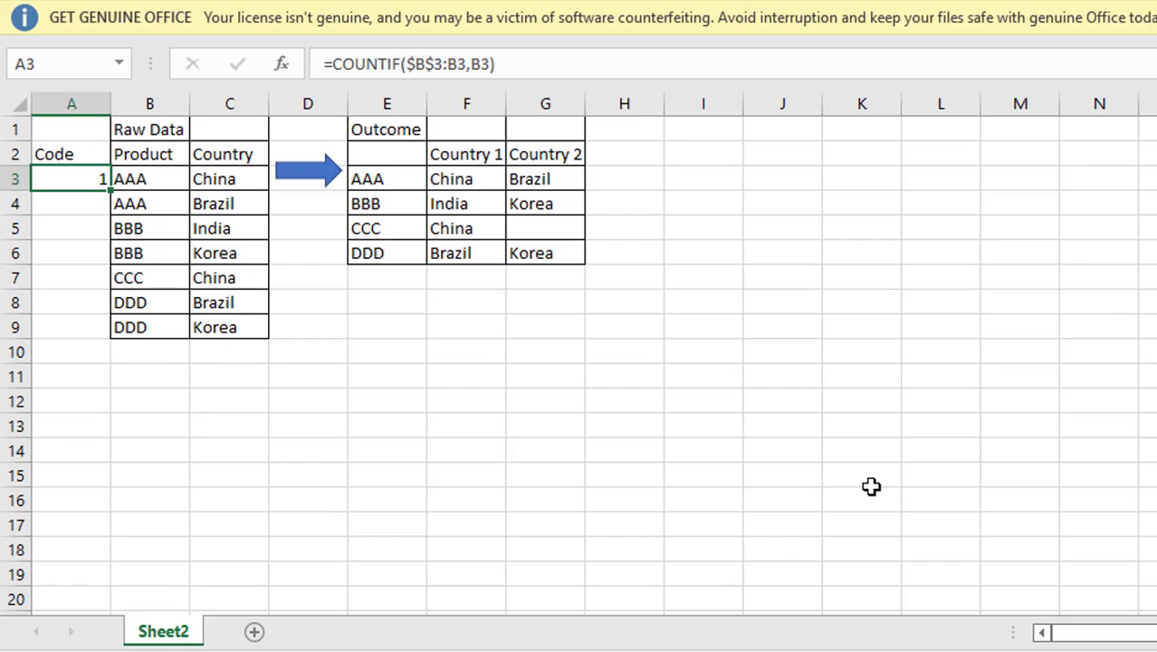
key(ctrl+c)
key(Down)
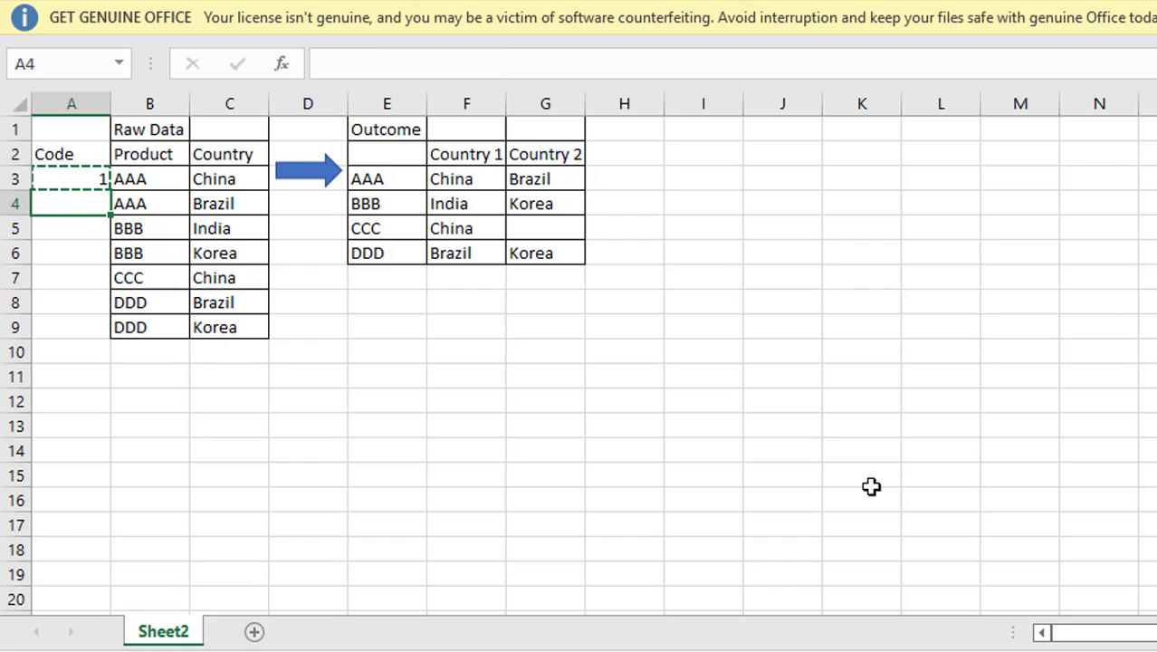
key(ctrl+v)
key(Right)
key(Left)
key(ctrl+c)
key(Down)
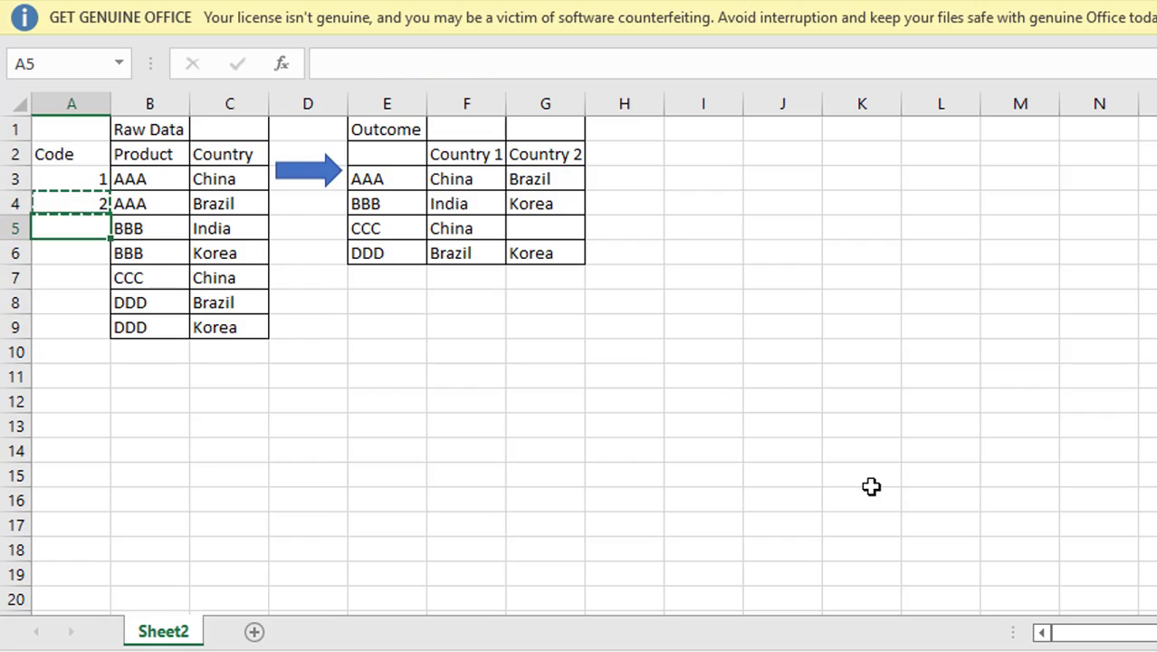
key(shift+Down)
key(shift+Down)
key(shift+Down)
key(shift+Down)
key(ctrl+v)
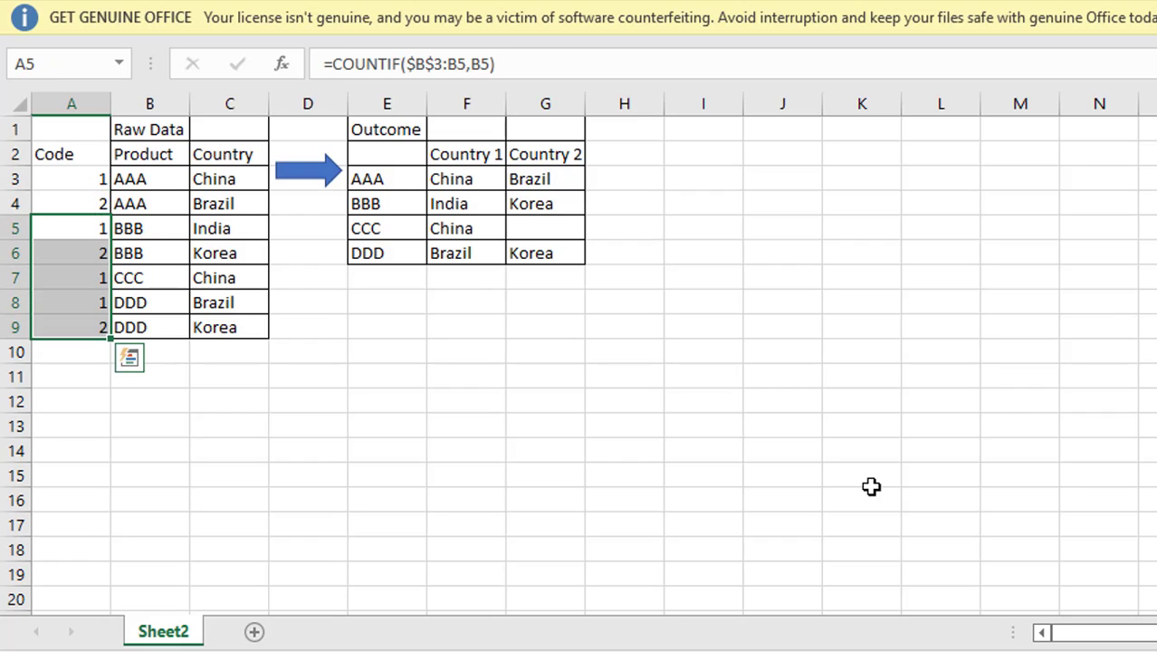
- Insert a new blank column directly after the raw Country column
click(327, 342)
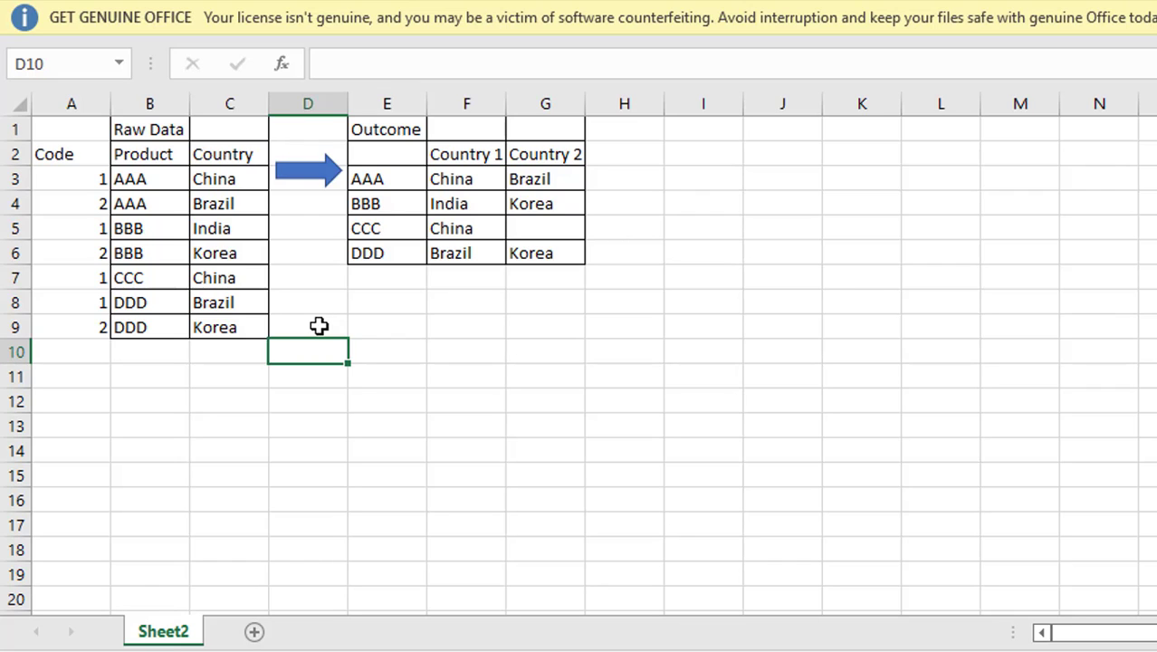
key(Left)
key(Down)
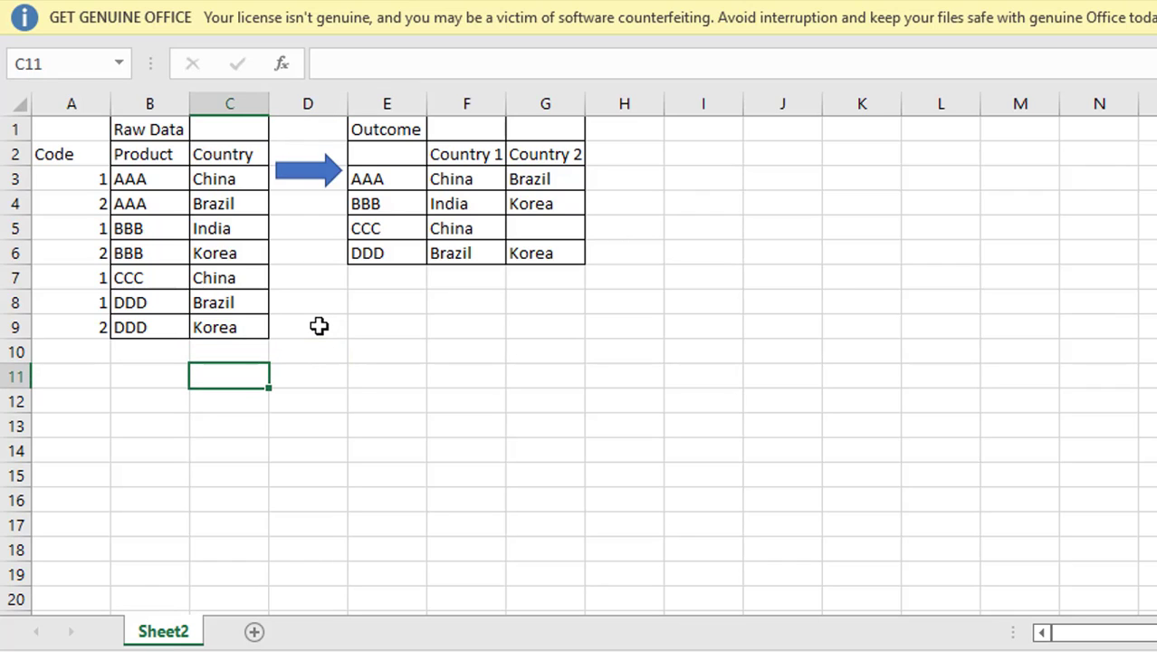
key(Right)
key(ctrl+space)
key(ctrl+shift+plus)
- Enter the formula =B3&A3 in cell D3 to join the product name with its code
key(Up)
key(Up)
key(Up)
key(Up)
key(Up)
key(Up)
key(Up)
key(Up)
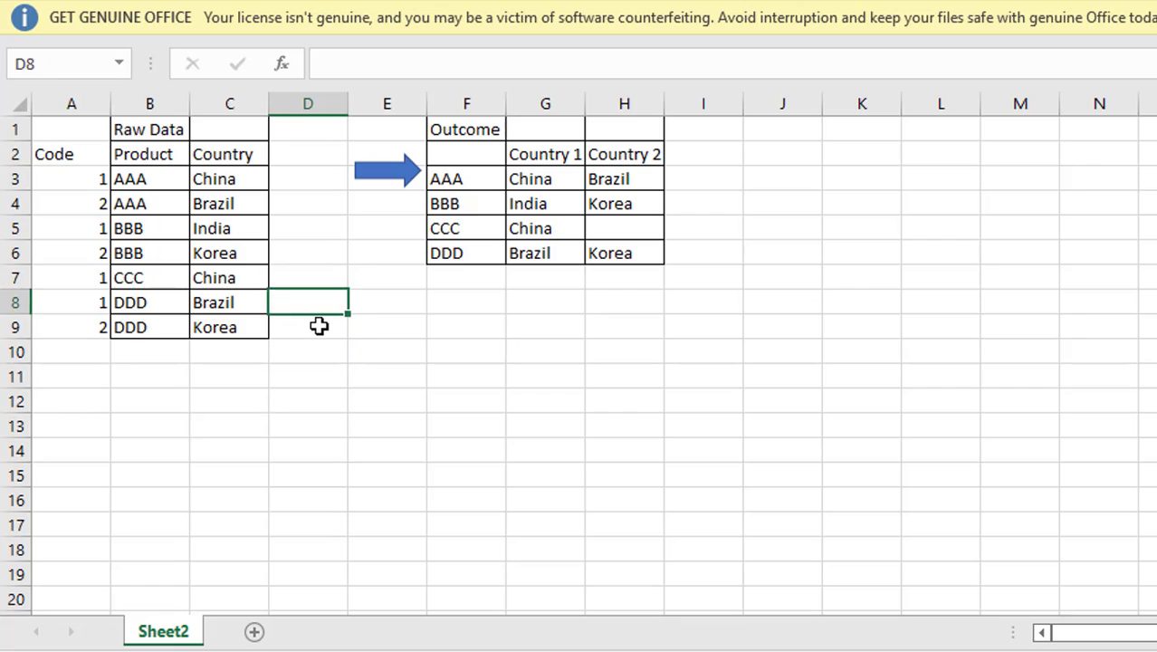
text(=)
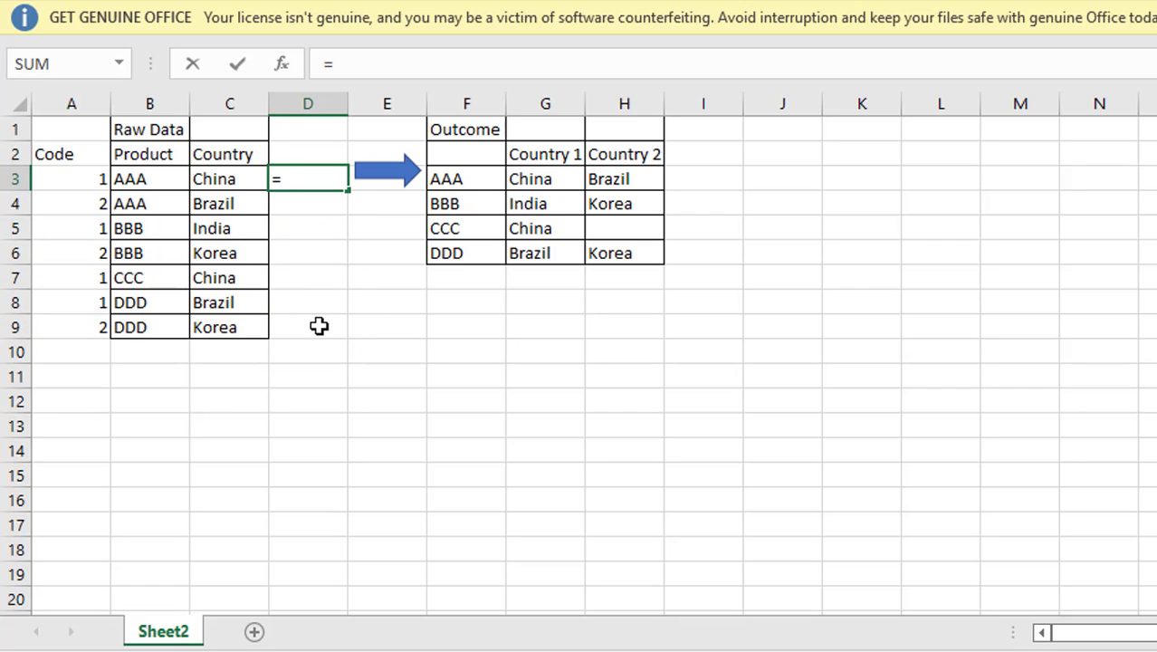
key(Left)
key(Left)
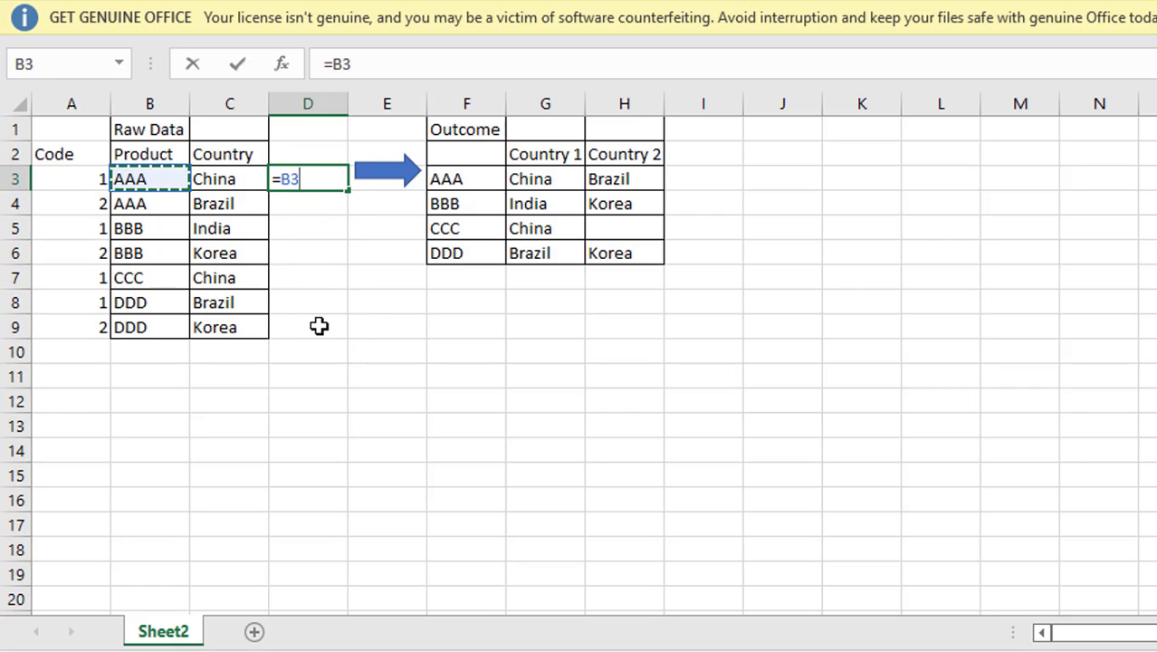
text(&)
key(Left)
key(Left)
key(Left)
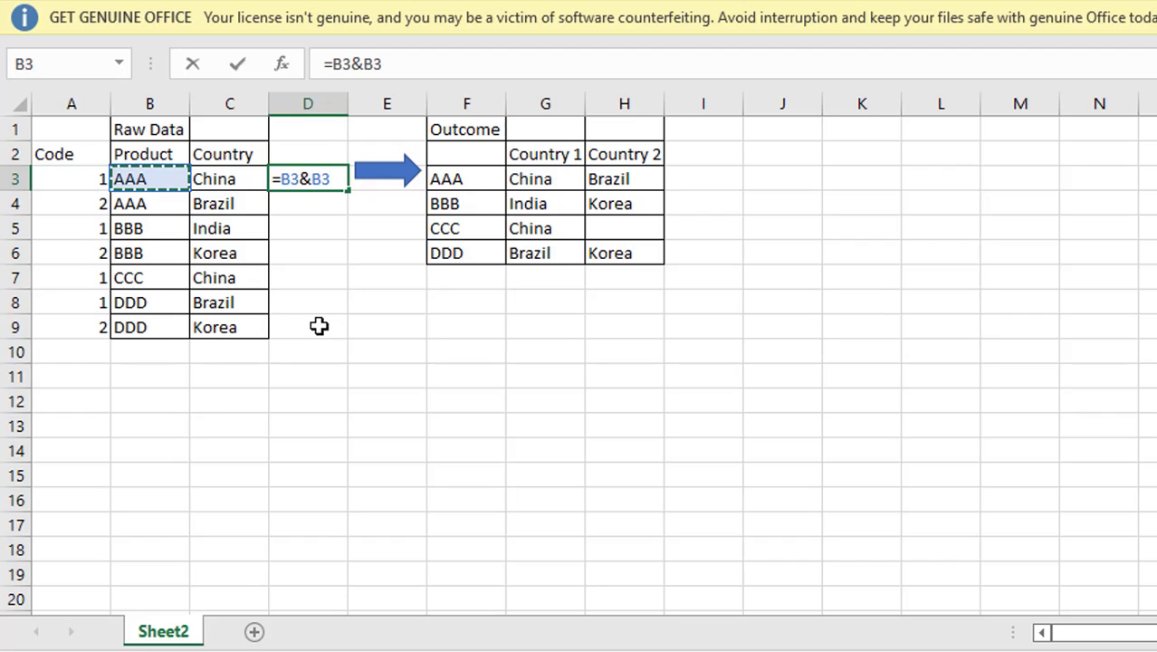
key(ctrl+Return)
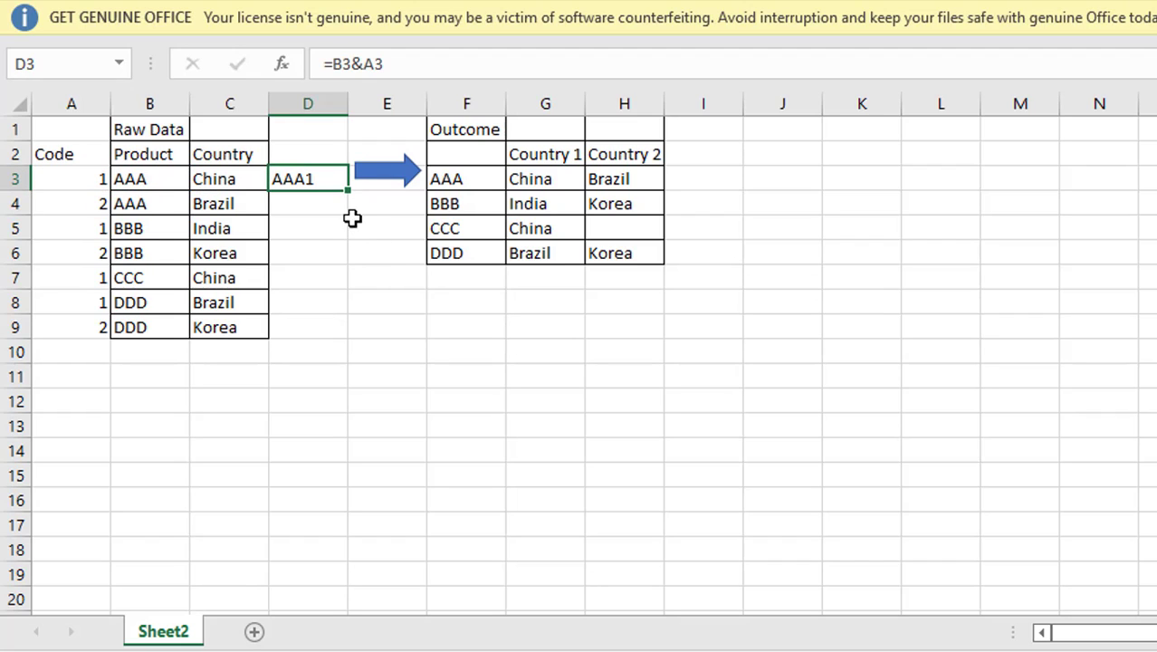
- Copy the joining formula from D3 down to cells D4 through D9
key(ctrl+c)
click(281, 210)
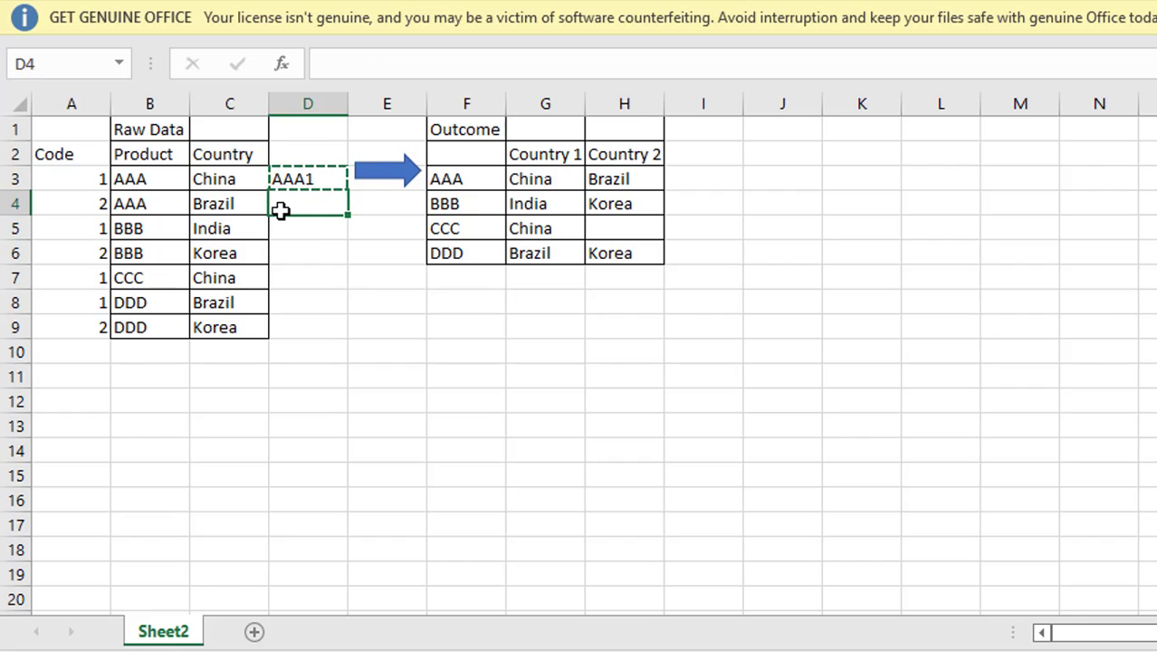
key(Down)
key(Up)
key(shift+Down)
key(shift+Down)
key(shift+Down)
key(shift+Down)
key(shift+Down)
key(Return)
click(405, 325)
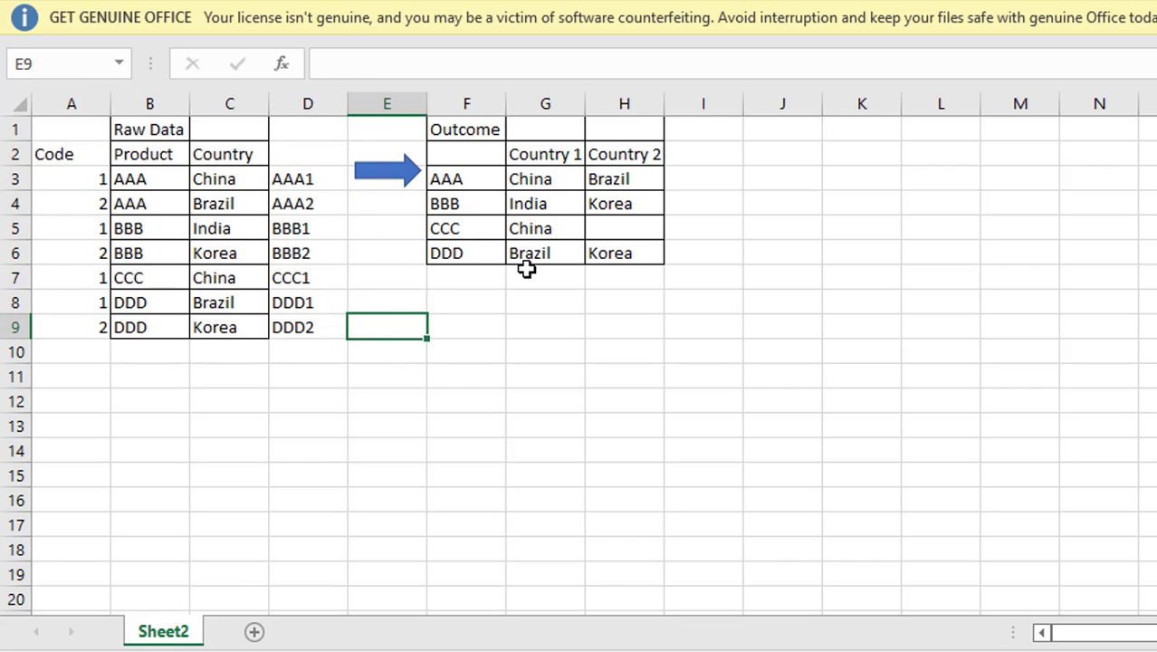
- Examine the Country 1 and Country 2 cells of product AAA in the Outcome table
click(555, 180)
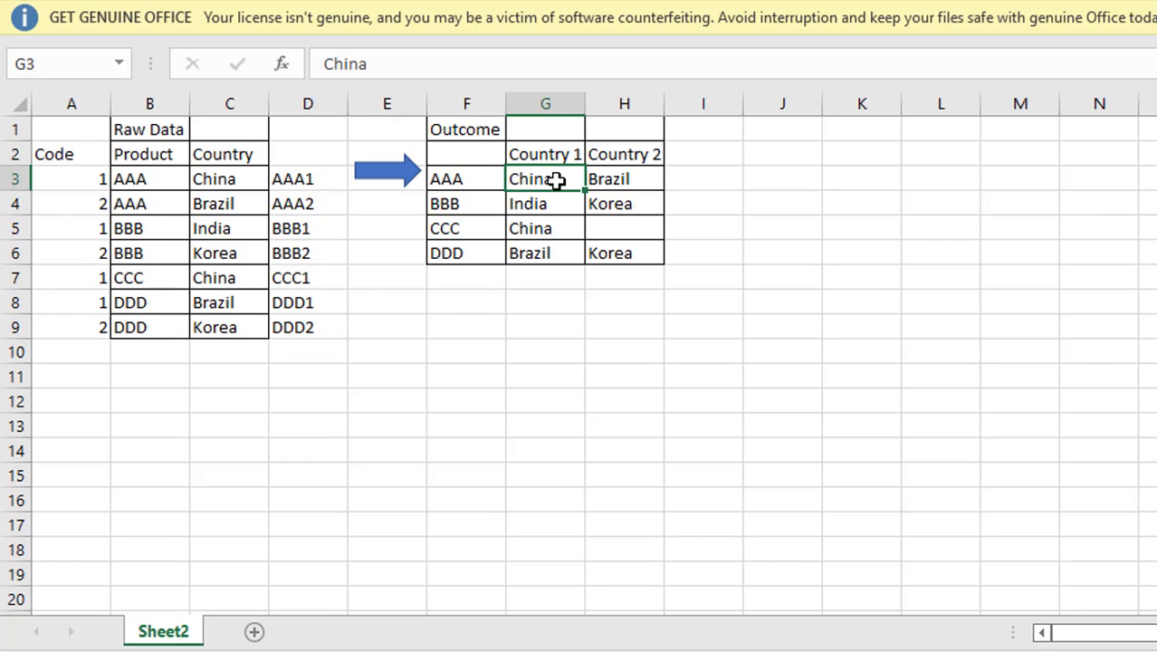
click(610, 179)
click(677, 178)
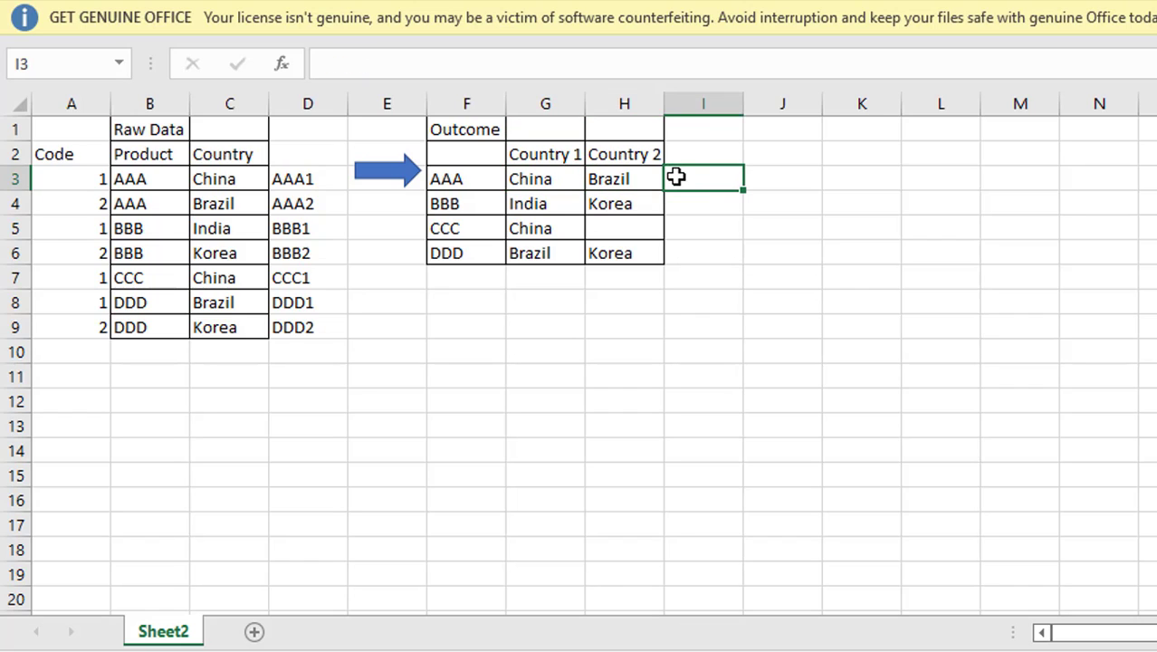
click(560, 179)
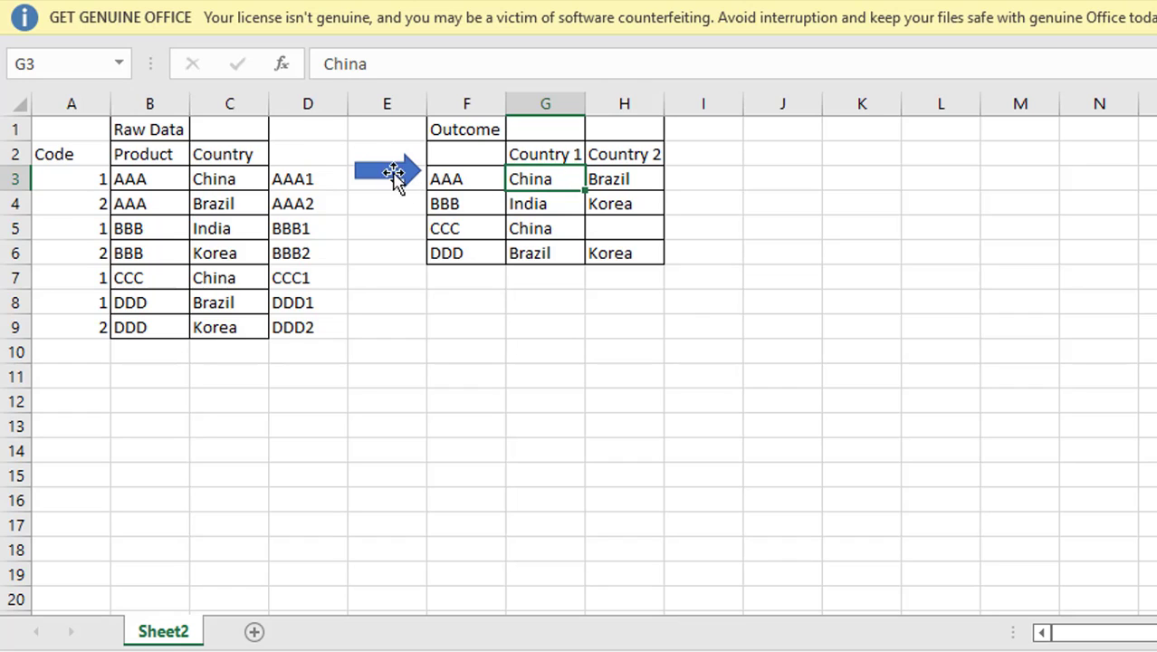
- Compare product AAA's countries and joined keys in the raw data with its row in the Outcome table
click(233, 94)
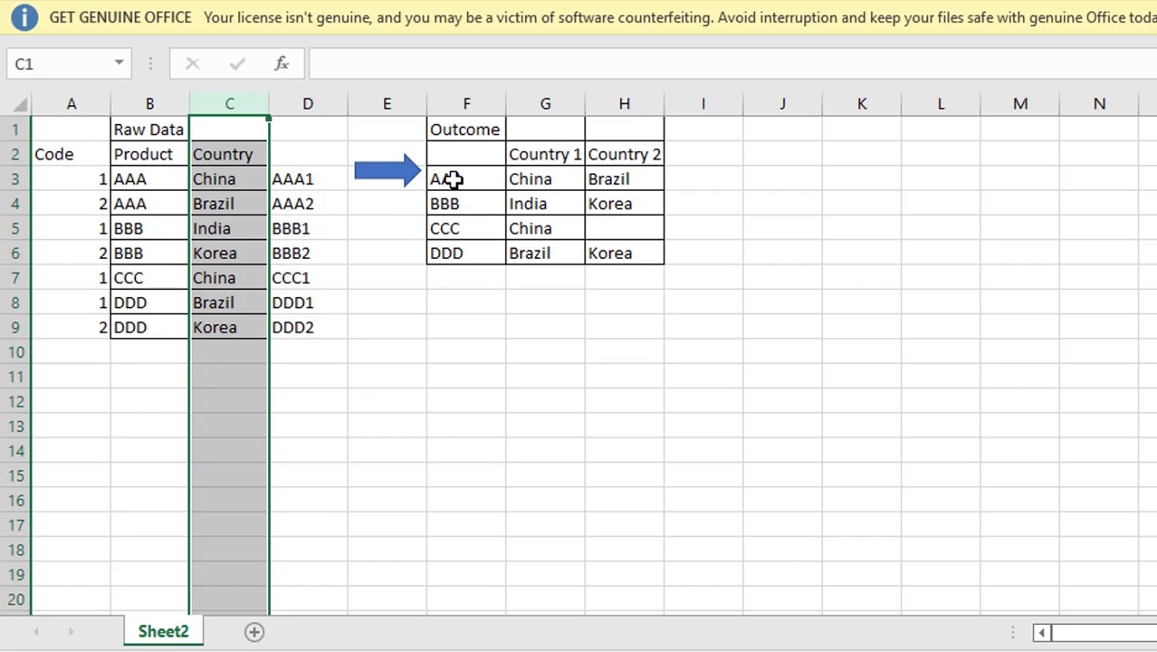
click(540, 177)
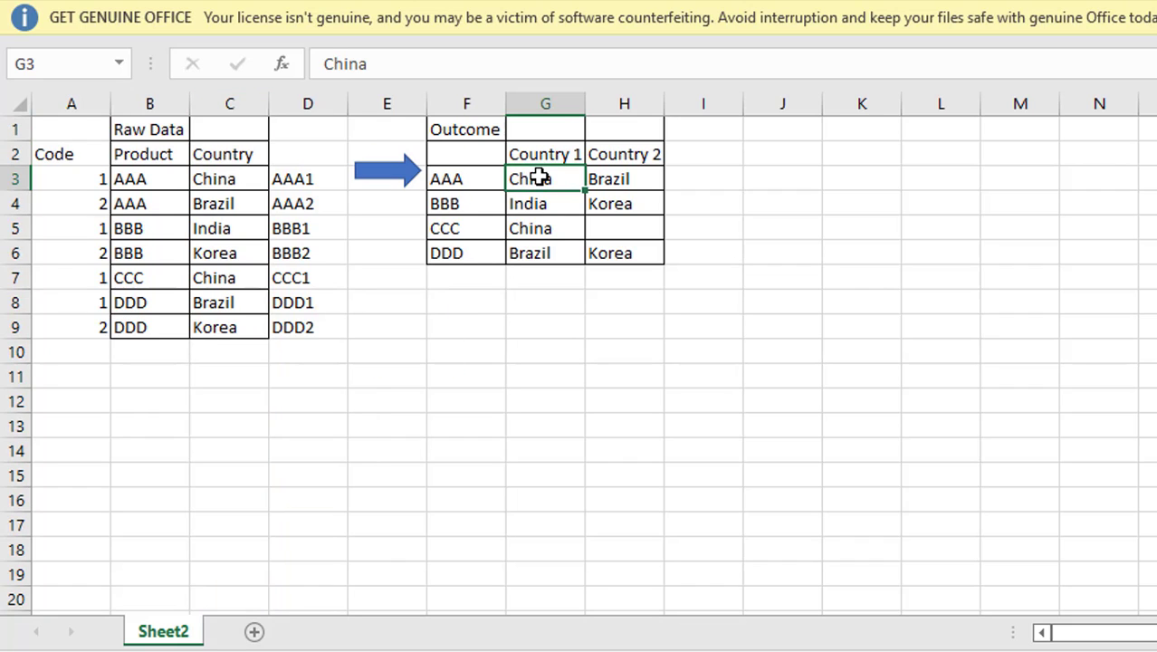
click(603, 182)
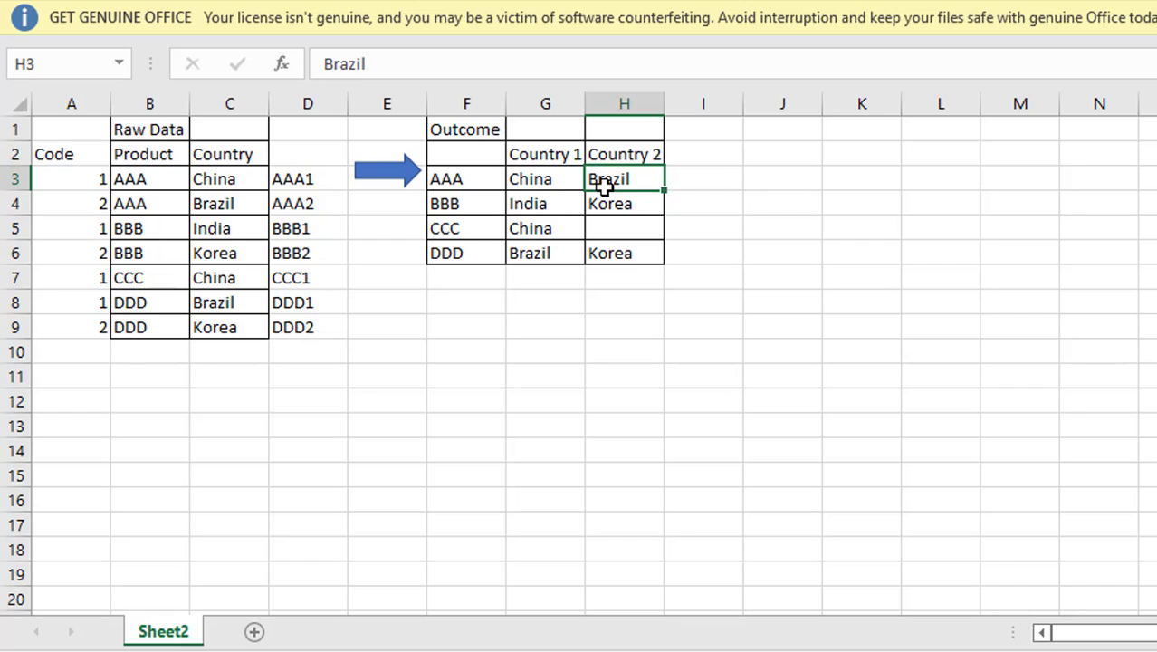
click(456, 177)
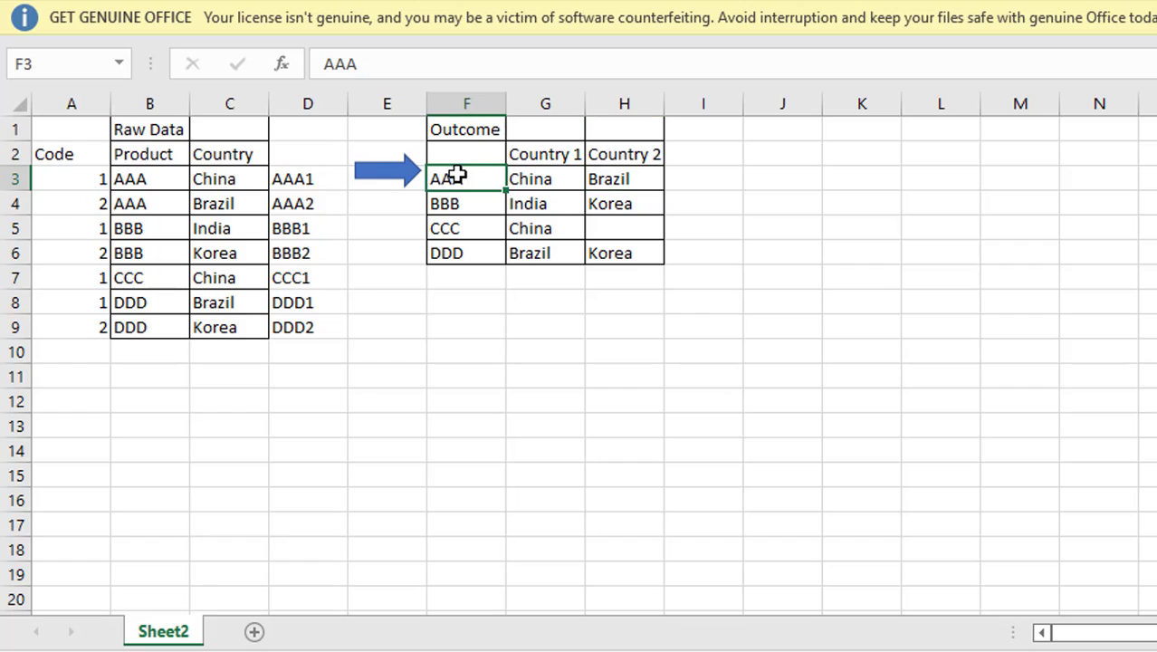
click(326, 201)
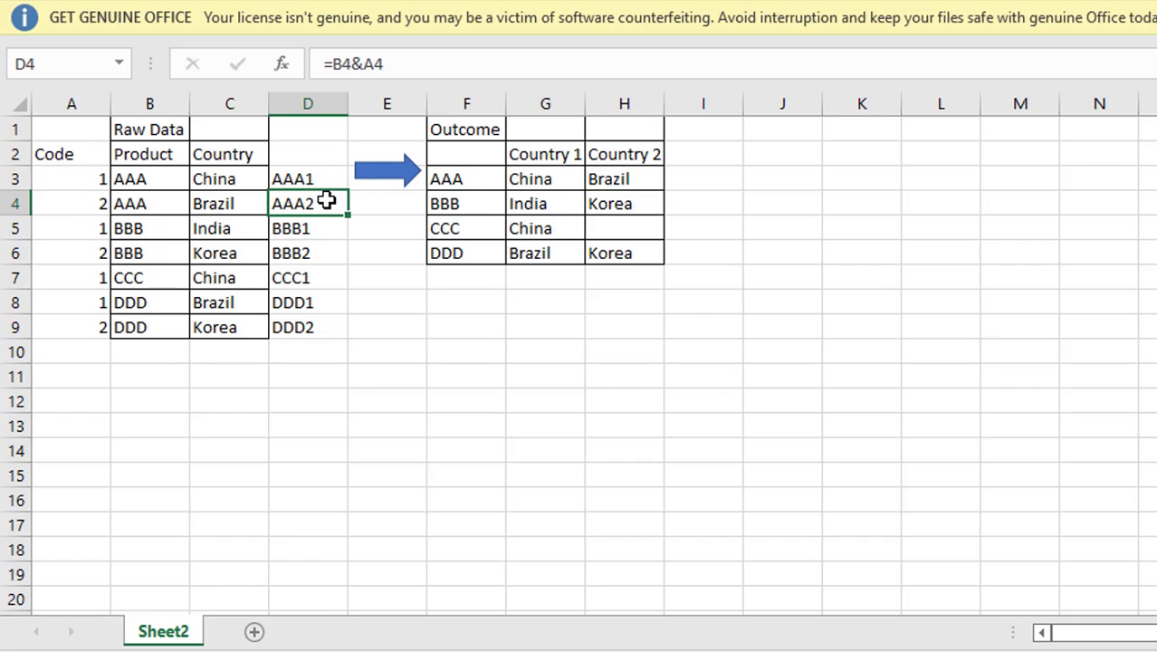
click(253, 206)
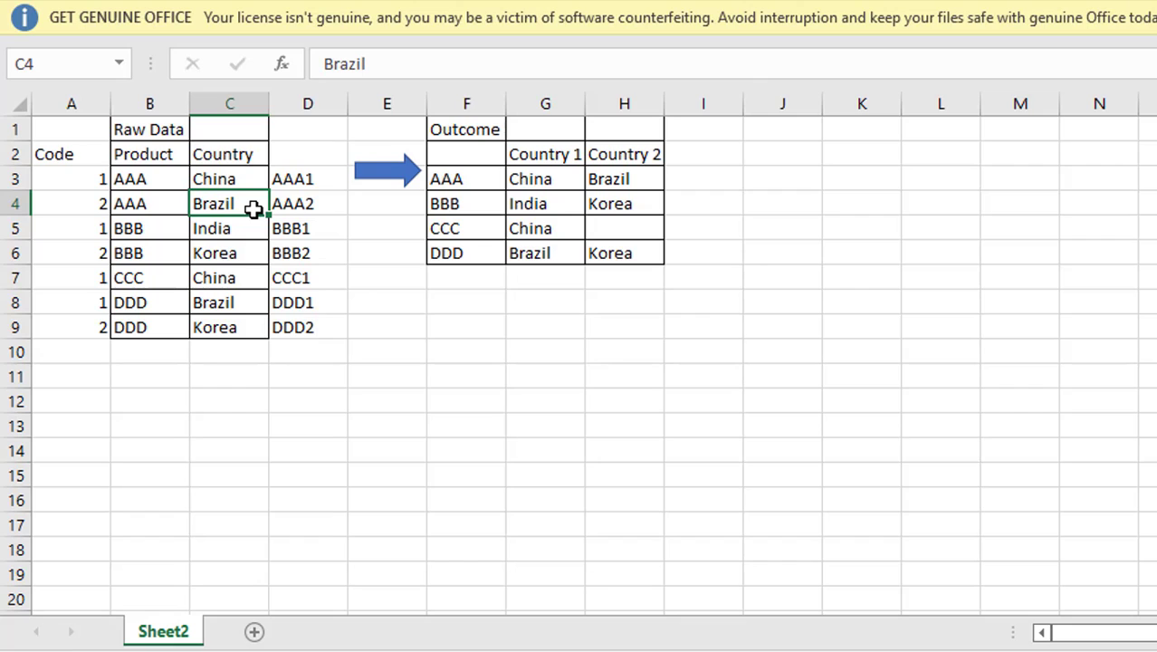
key(Down)
key(Up)
key(Right)
key(Right)
key(Right)
key(Up)
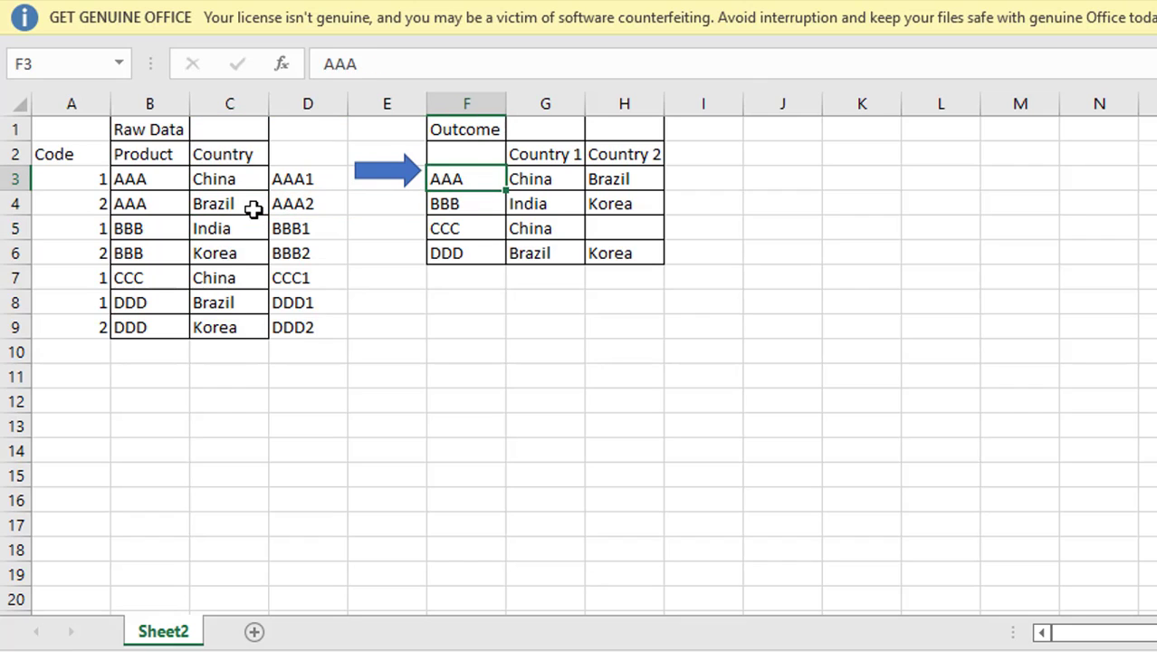
key(Right)
key(Right)
key(Right)
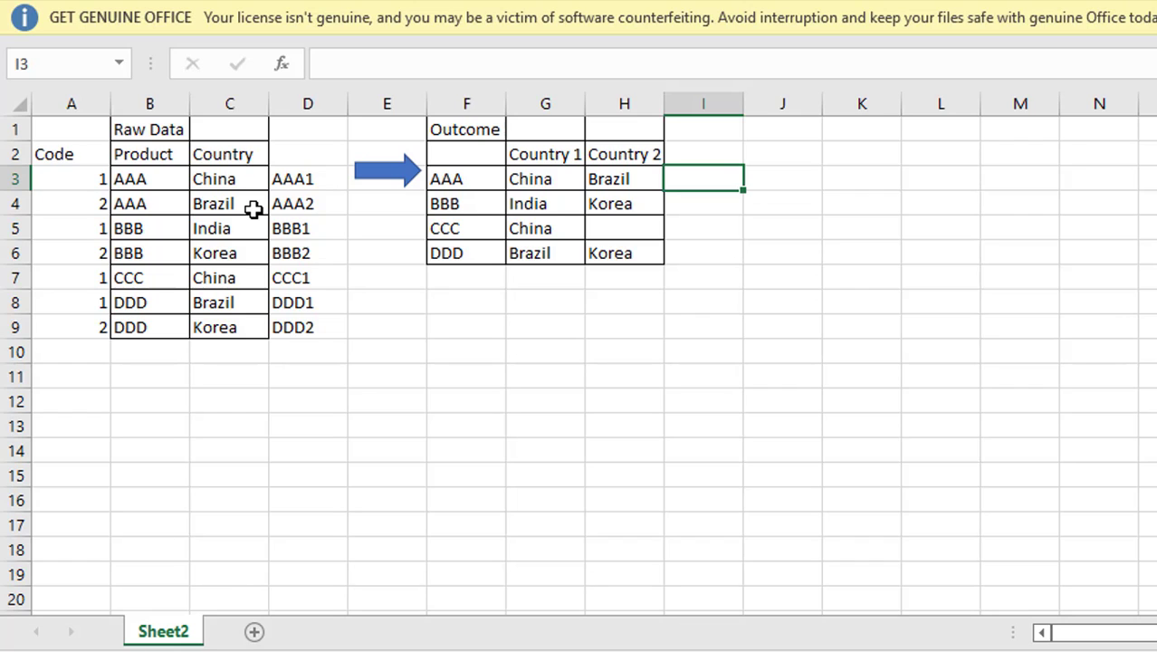
- Clear the existing countries under Country 1 and Country 2 for all four products in the Outcome table
key(Left)
key(Left)
key(shift+Down)
key(shift+Down)
key(shift+Down)
key(shift+Right)
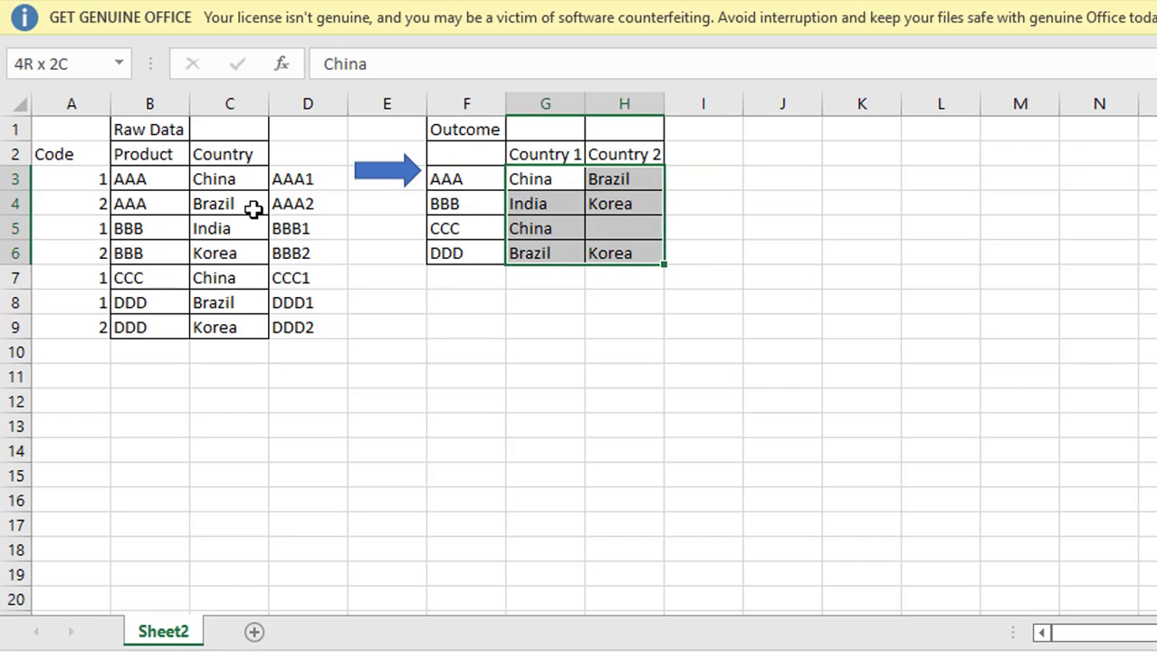
key(shift+Right)
key(shift+Down)
key(Delete)
key(shift+Up)
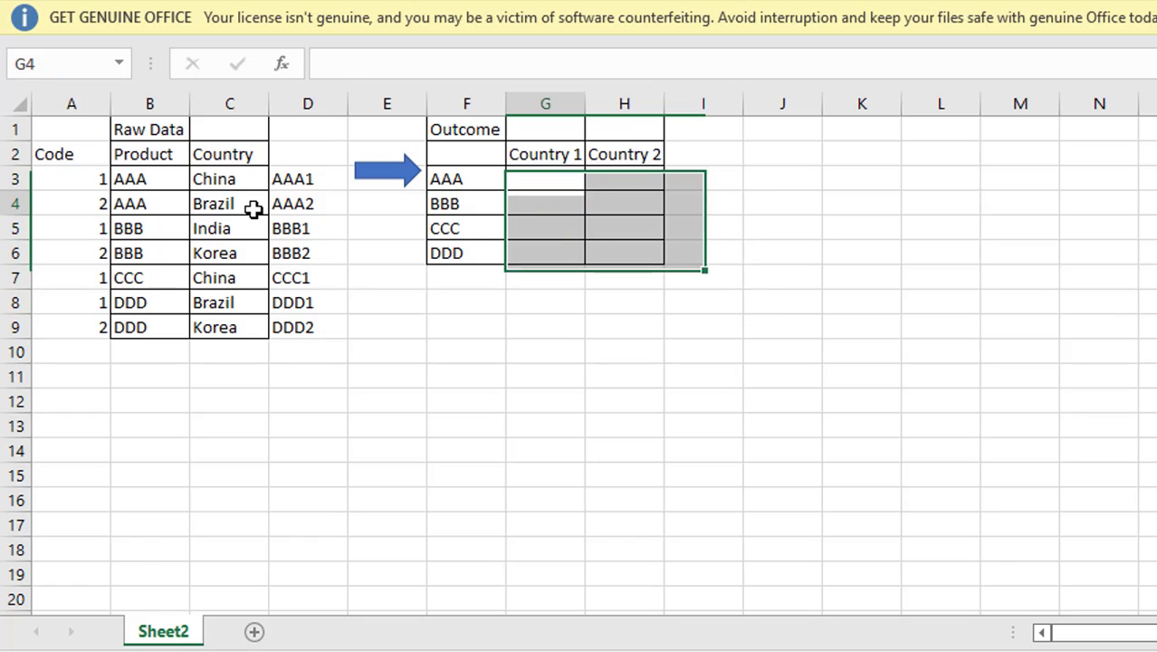
- Begin an INDEX formula in cell G3 with the whole raw Country column, C:C, as its array
key(Up)
text(=INDEX()
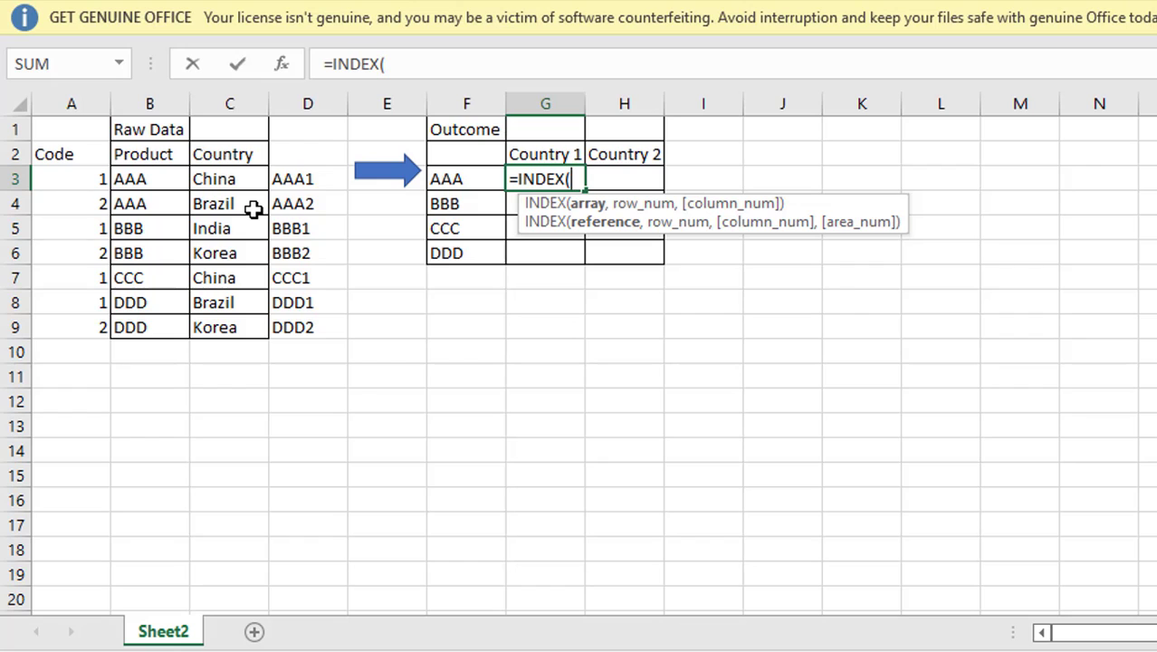
key(Left)
key(Left)
key(Left)
key(Left)
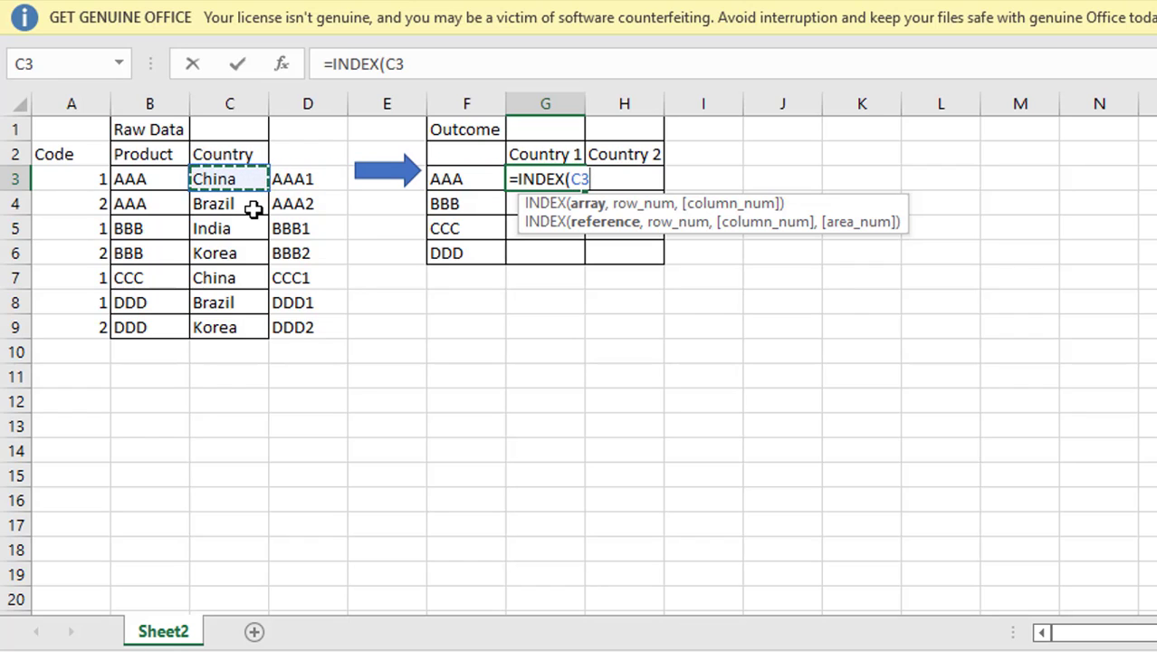
key(ctrl+space)
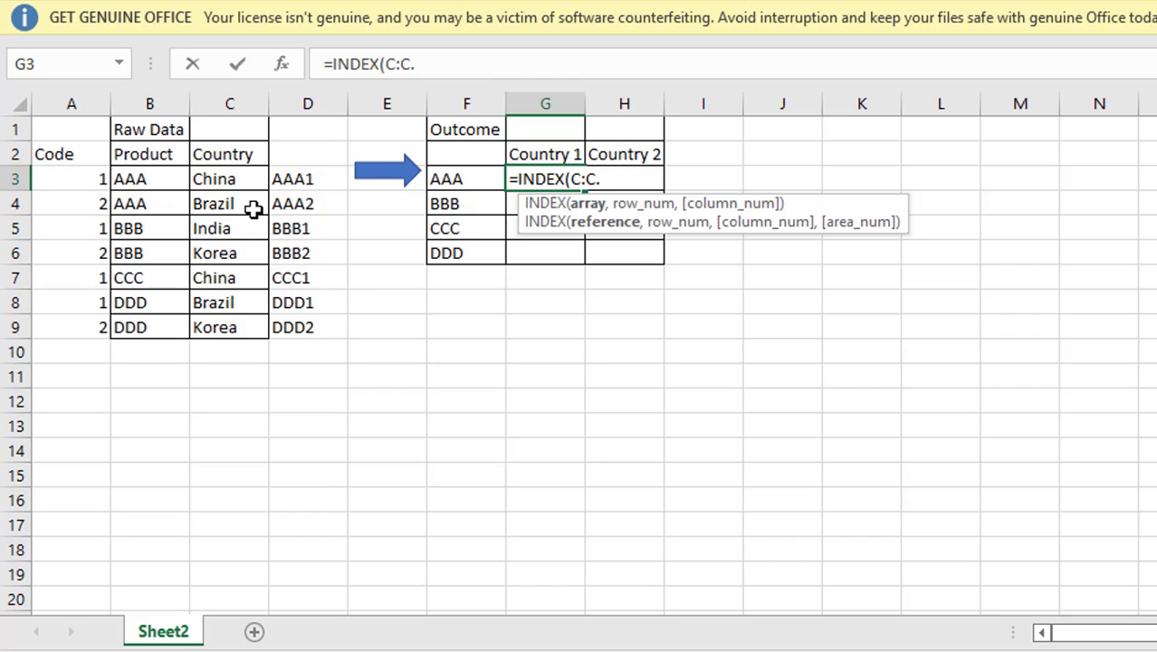
- Nest a MATCH function as the row number of the G3 formula, with F3&1 as the lookup value
text(mat)
key(BackSpace)
key(BackSpace)
key(BackSpace)
key(BackSpace)
text(,mat)
key(Tab)
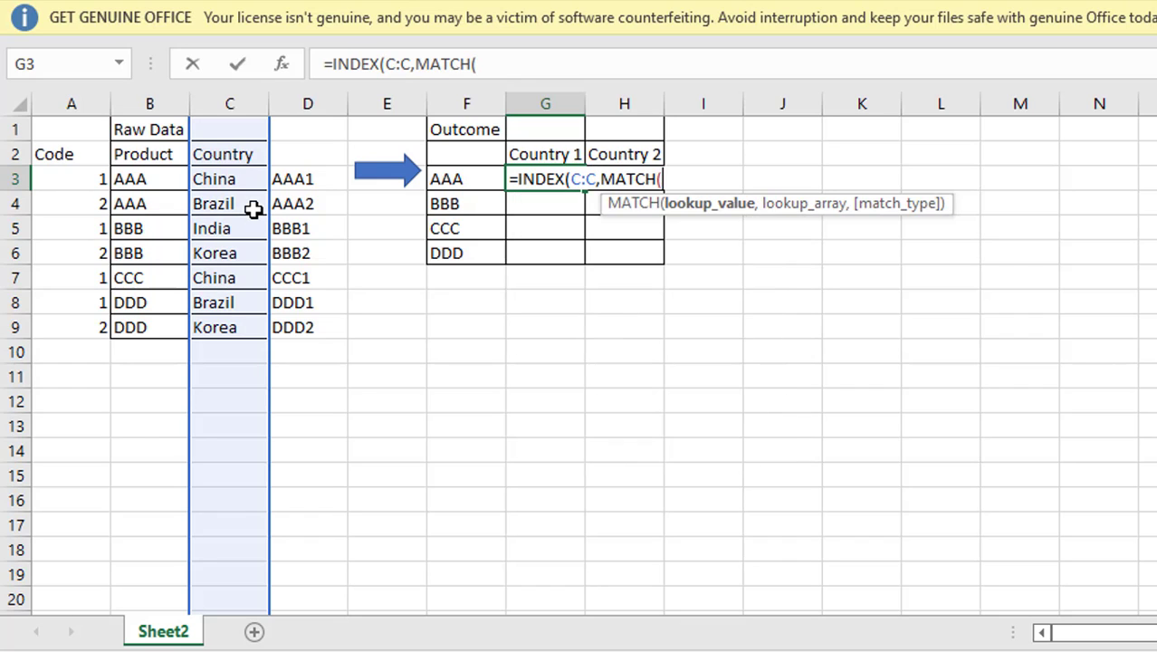
key(Left)
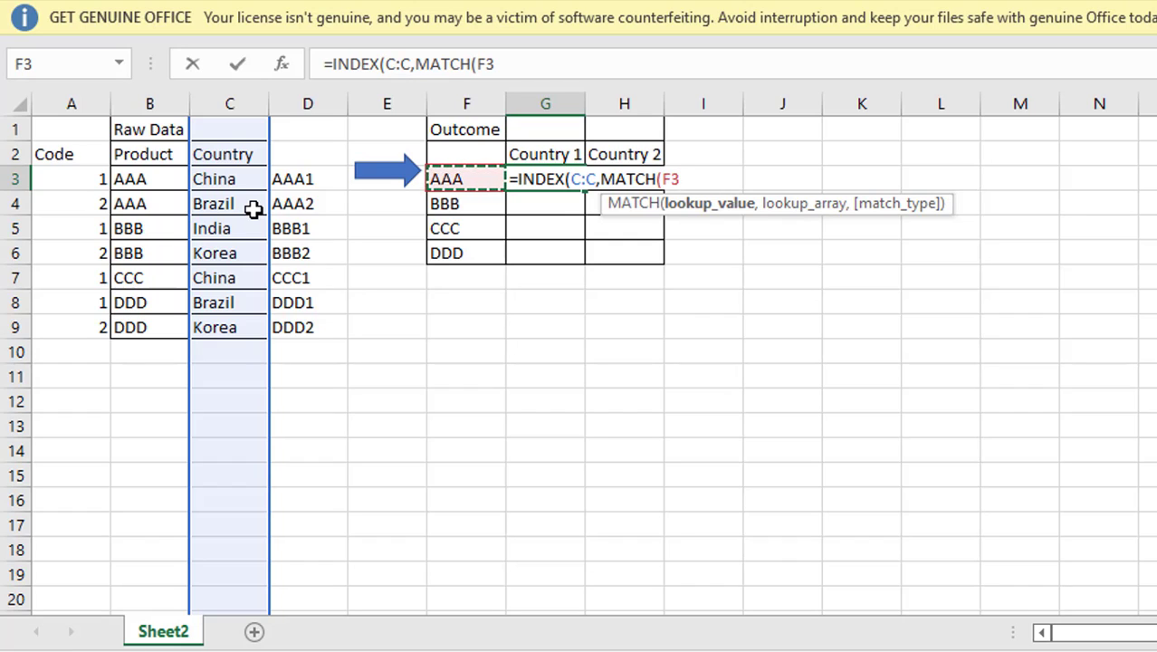
text(&)
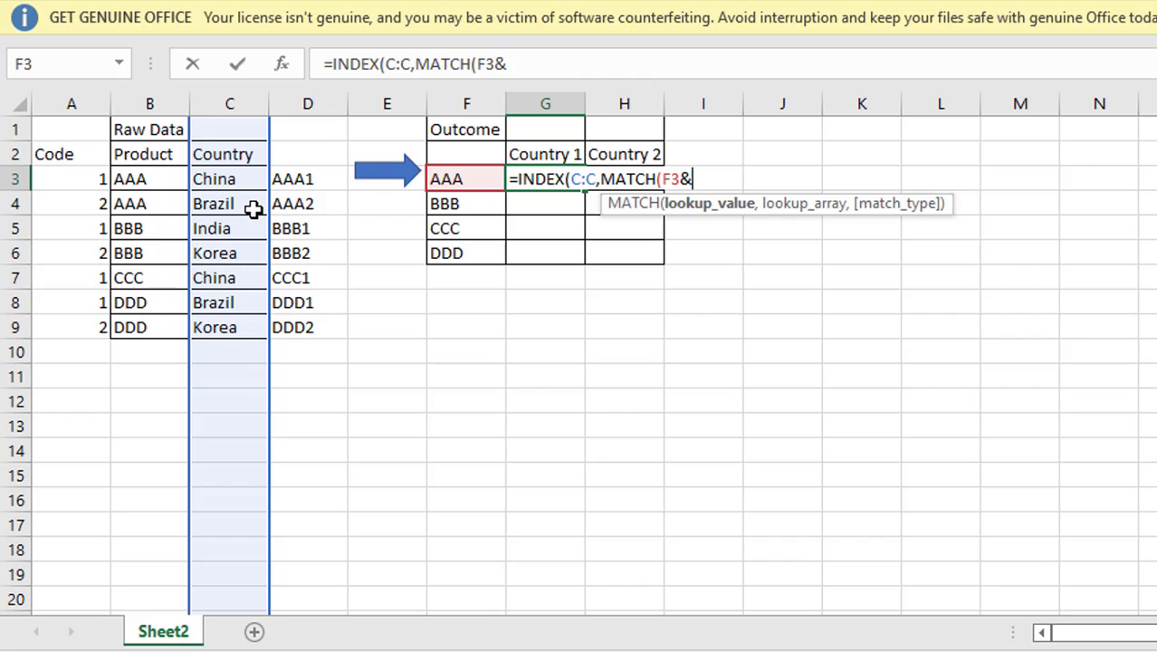
text(1,)
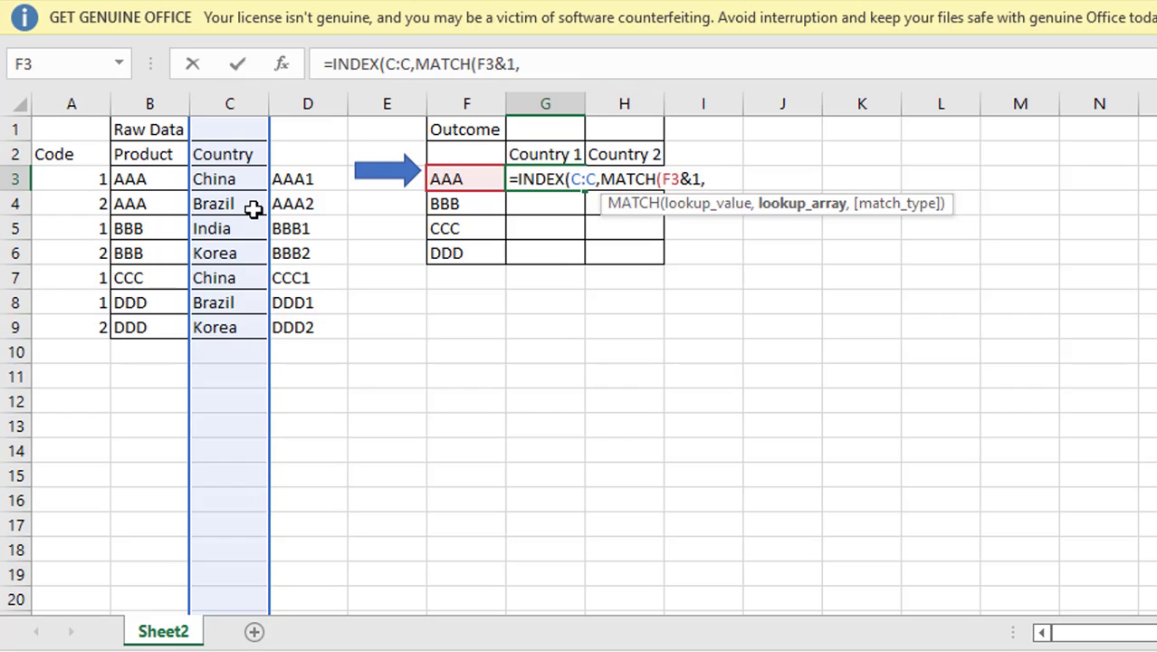
- Set the MATCH lookup array to the joined Product and Code columns, B:B&A:A
key(Left)
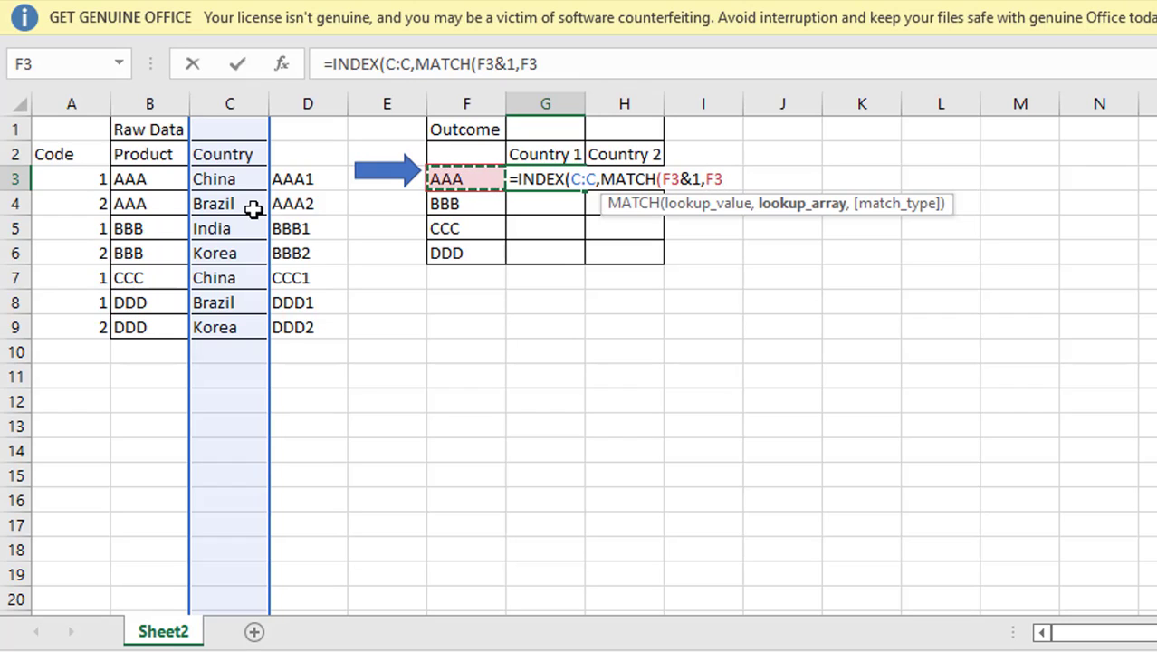
key(Left)
key(Left)
key(Left)
key(Left)
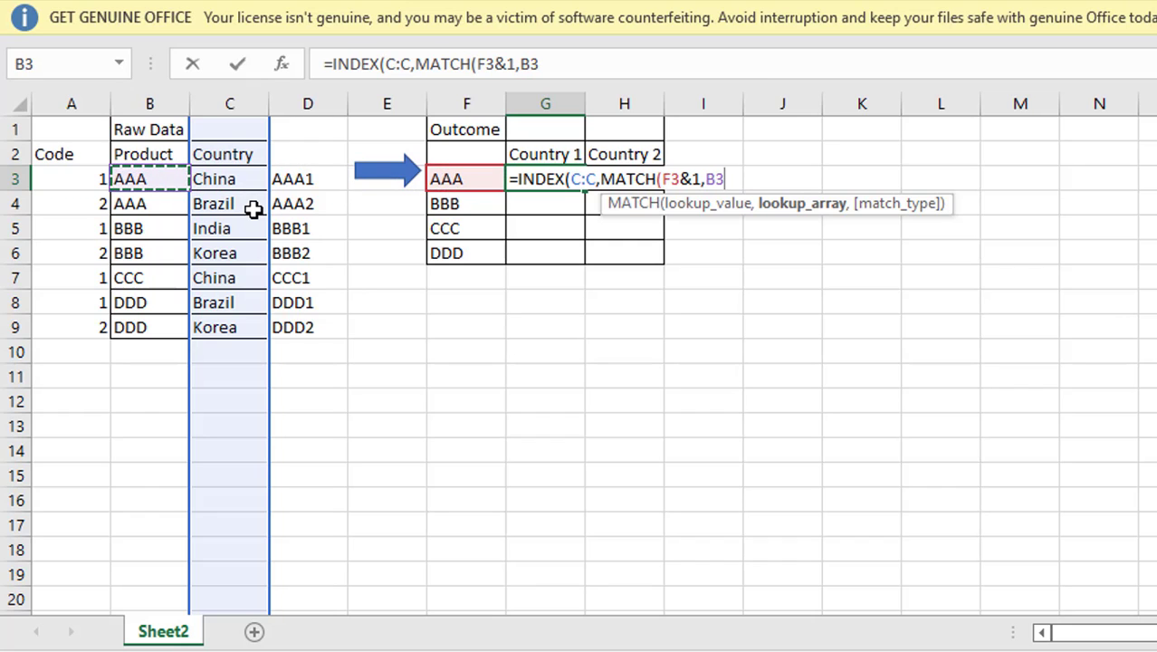
key(ctrl+space)
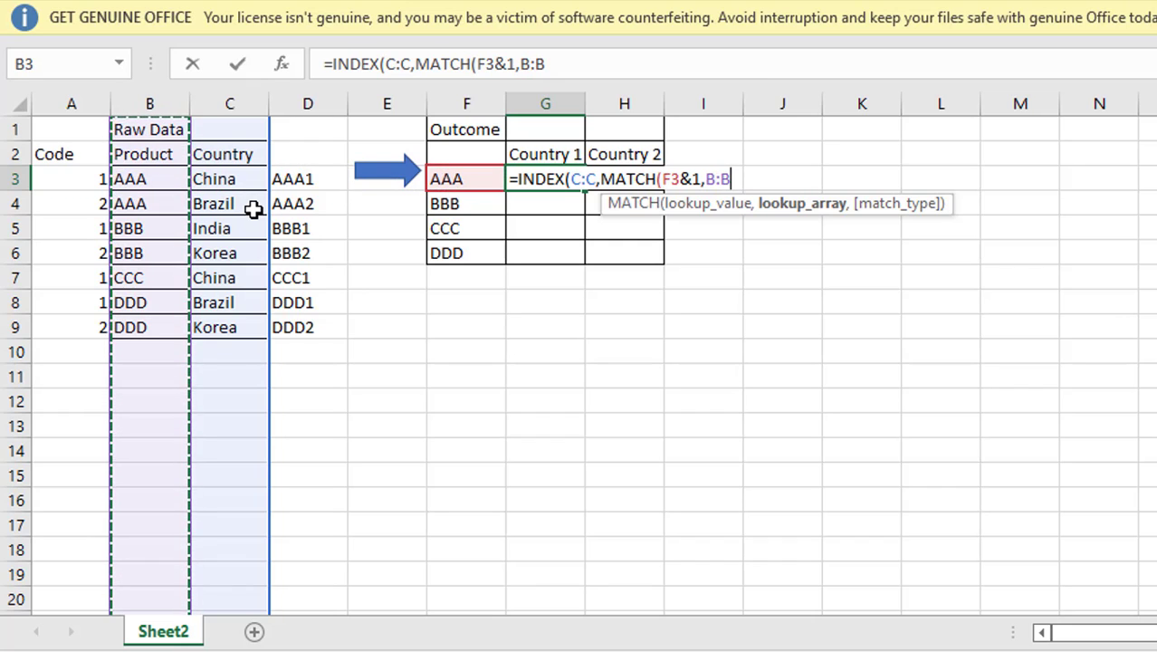
text(&)
key(Left)
key(Left)
key(Left)
key(Left)
key(Left)
key(Left)
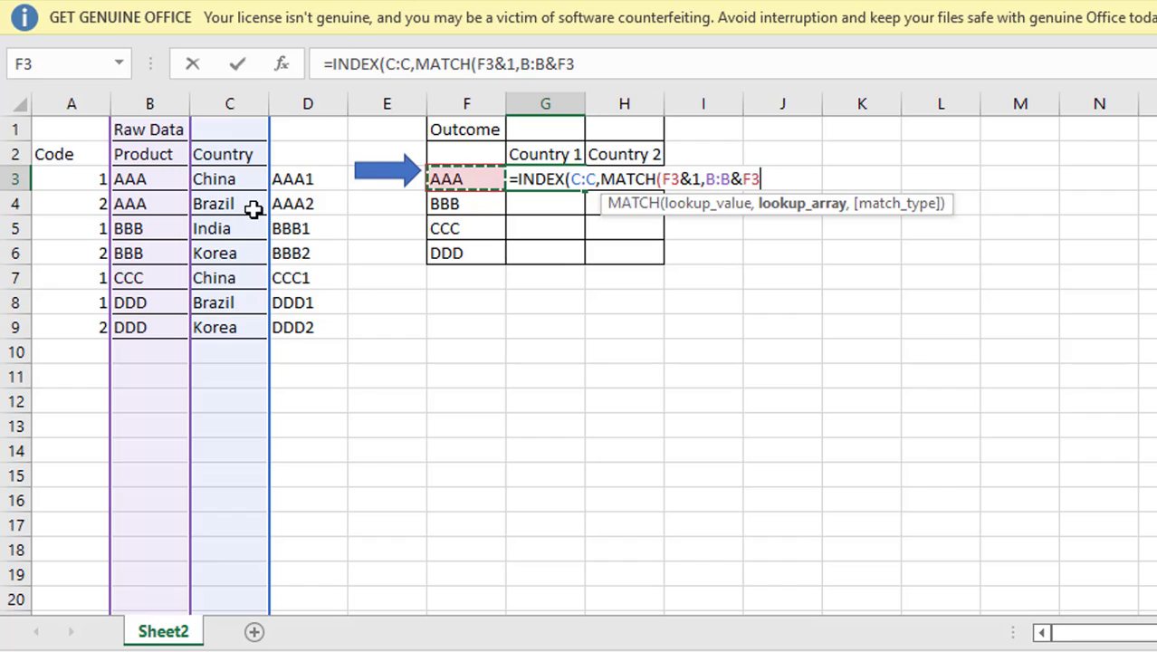
key(ctrl+space)
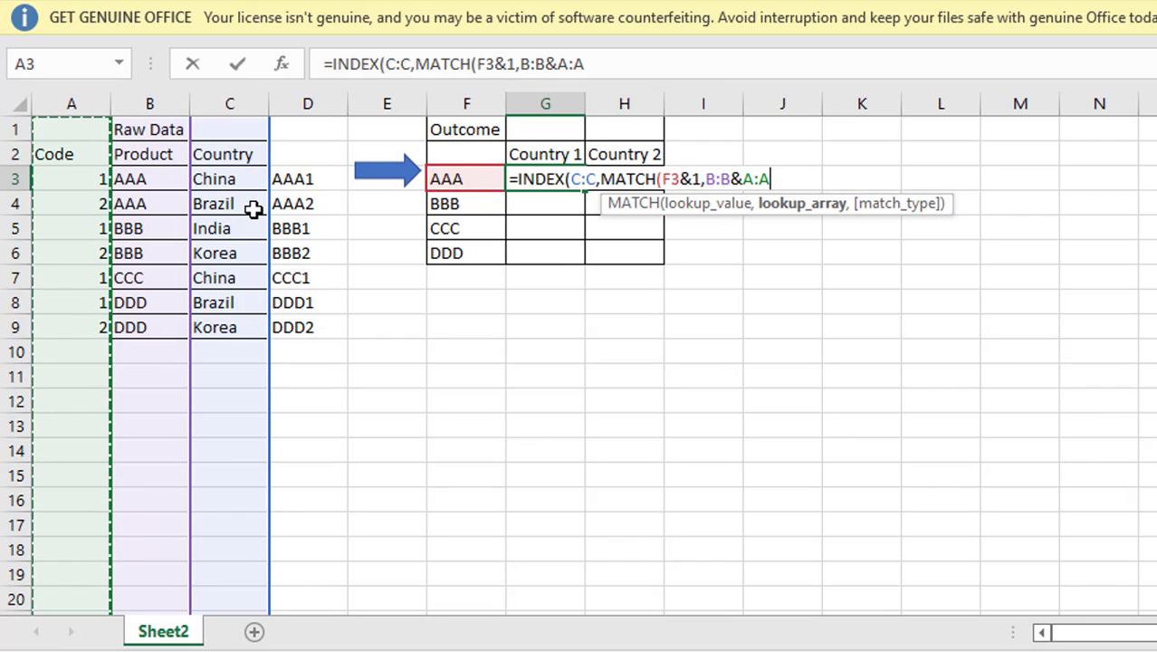
- Complete the G3 formula with match type 0 and enter =INDEX(C:C,MATCH(F3&1,B:B&A:A,0)) as an array formula
text(,0)
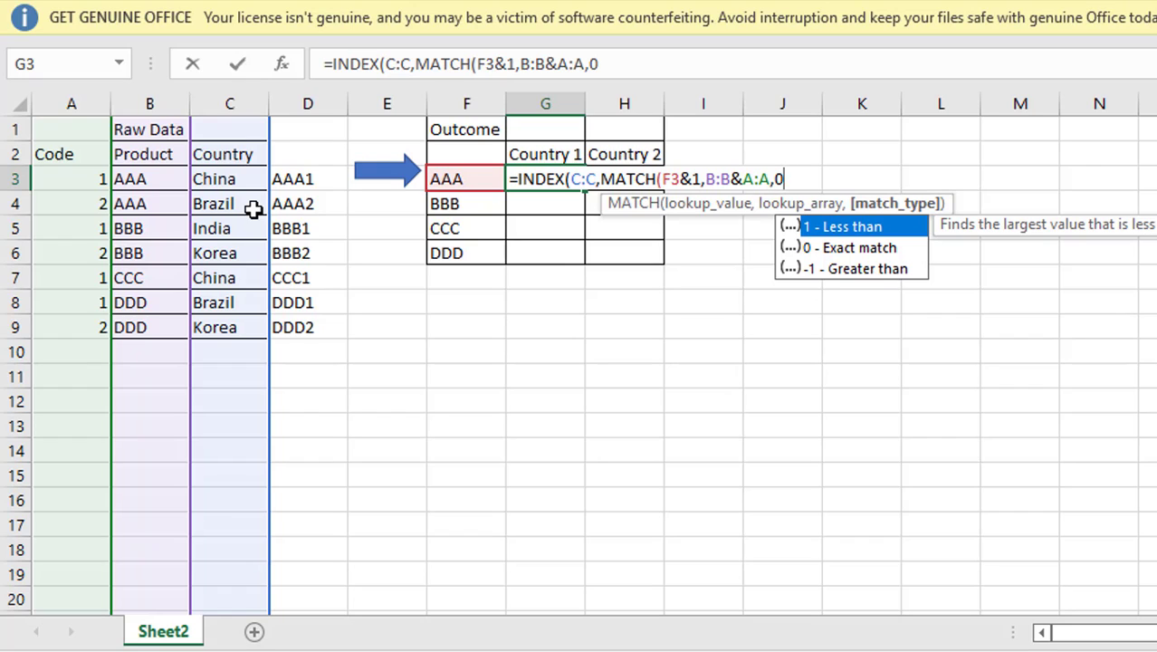
text())
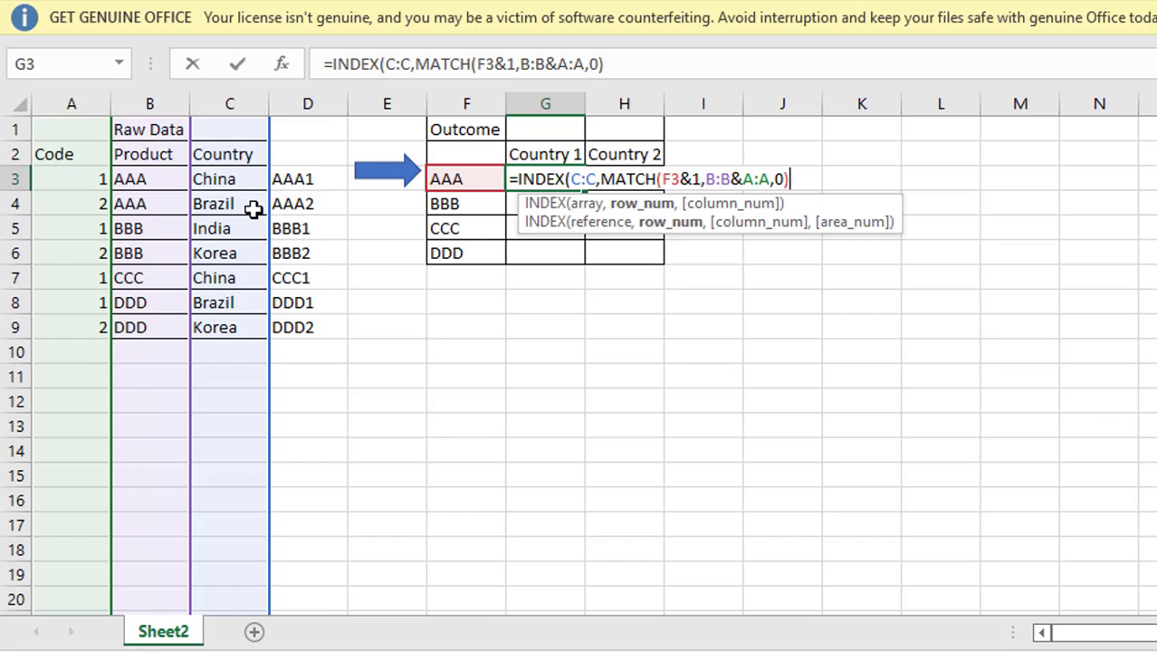
key(Return)
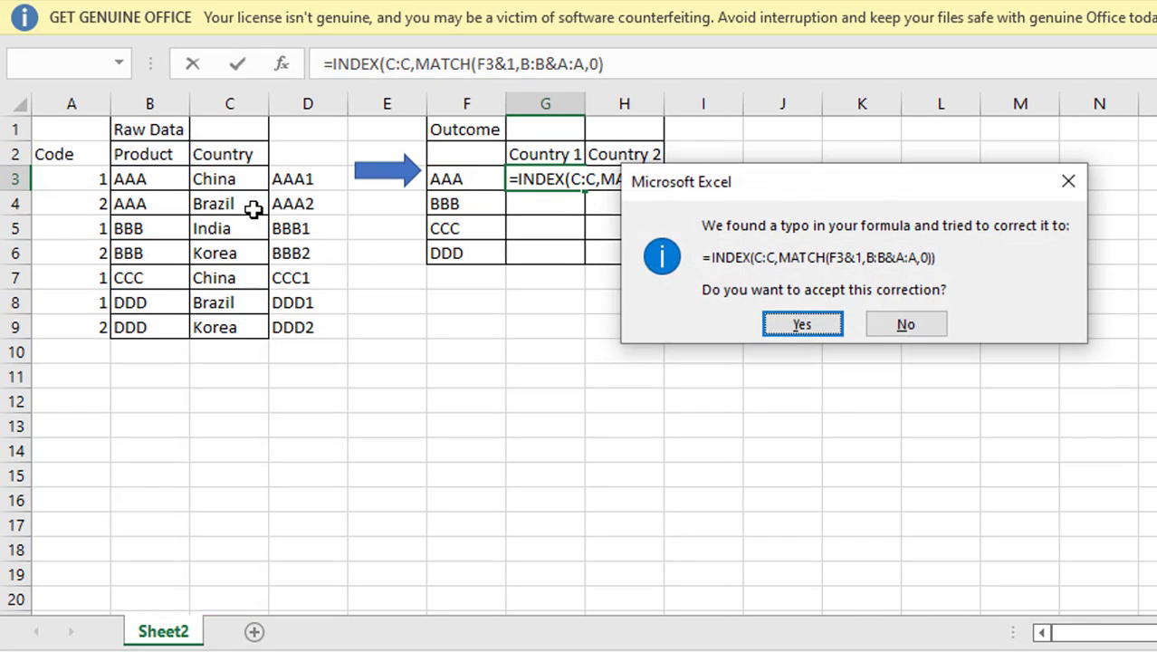
key(Return)
key(Up)
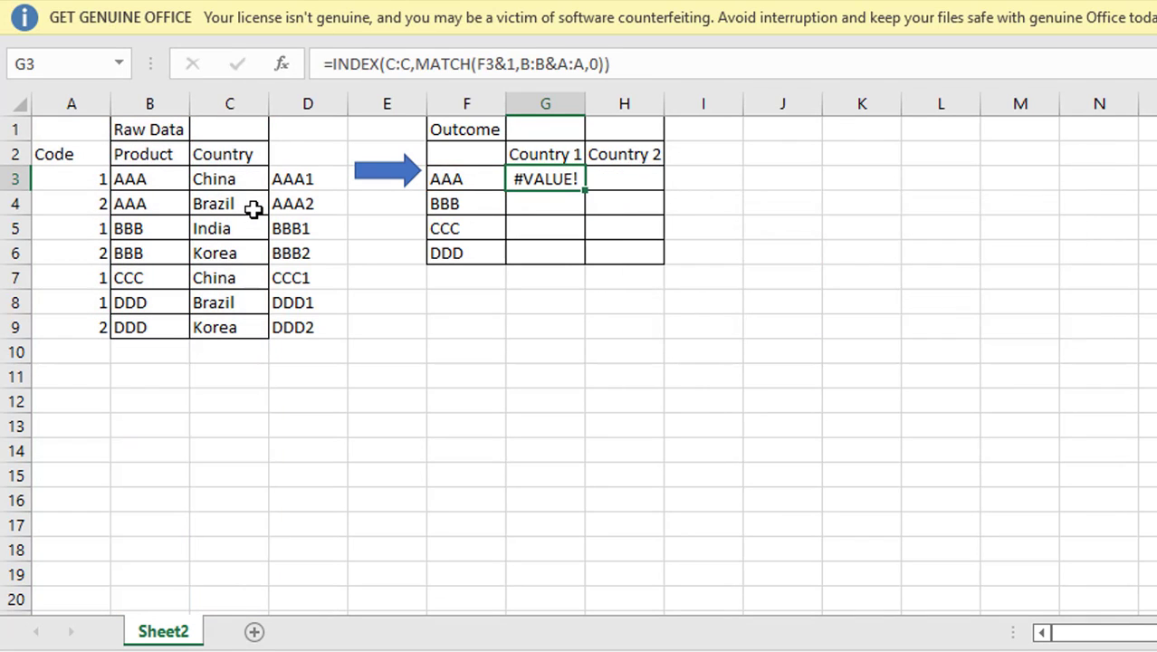
key(F2)
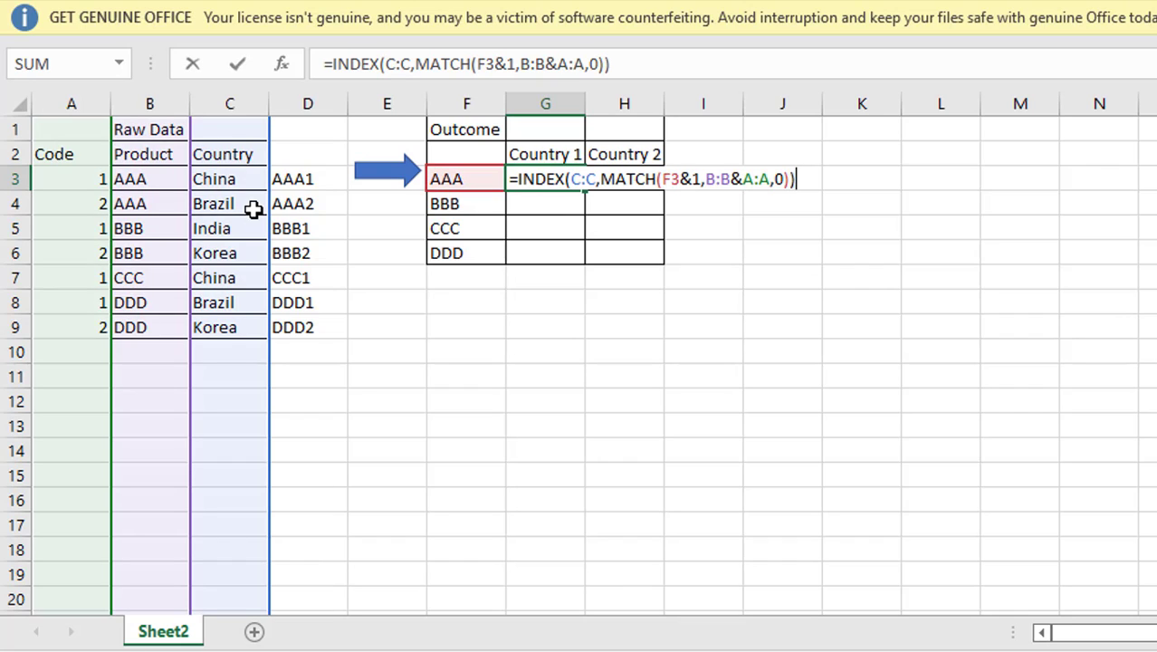
key(ctrl+shift+Return)
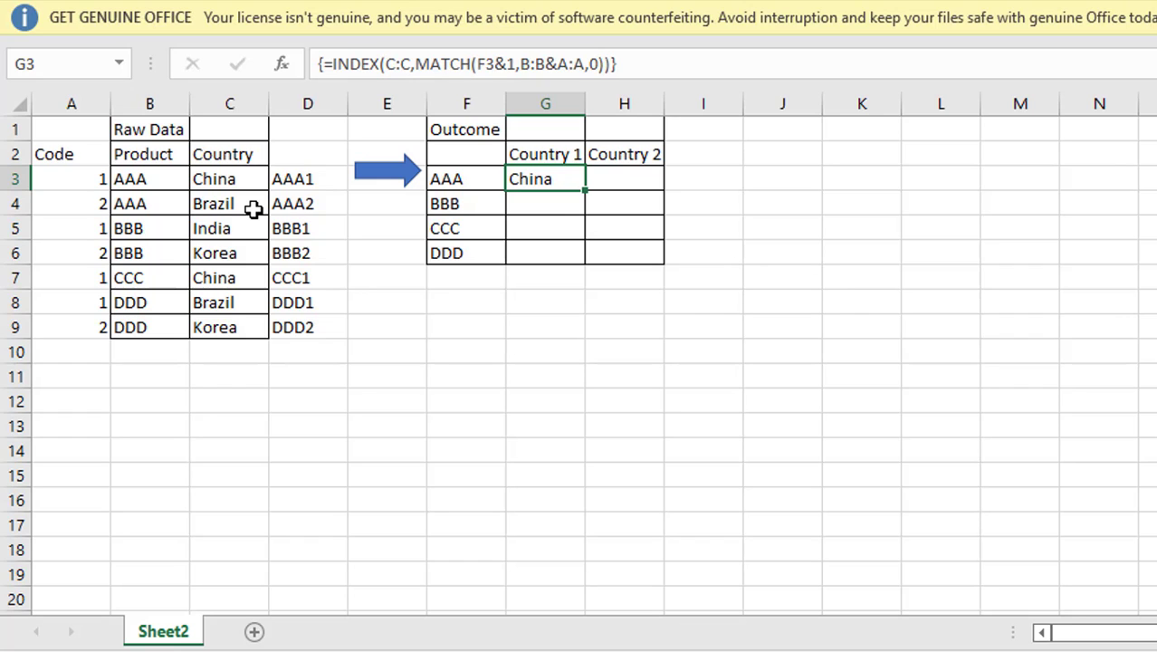
- Copy the formula text from G3 into H3 without shifting its references and enter it as an array formula
key(F2)
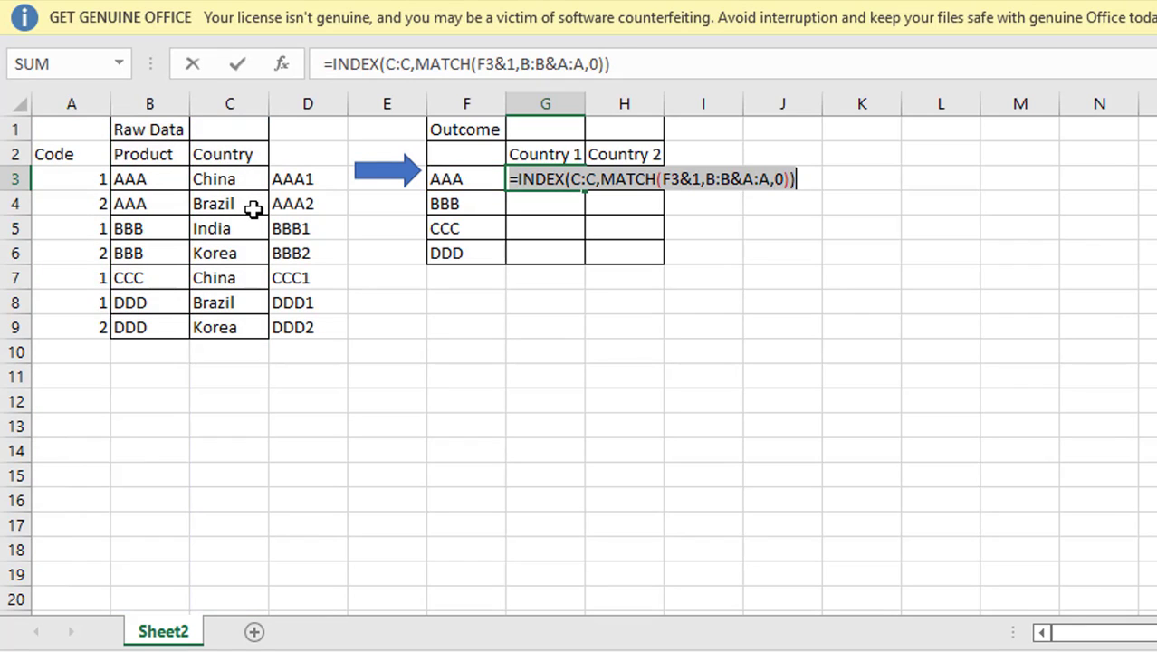
key(Escape)
key(Right)
key(F2)
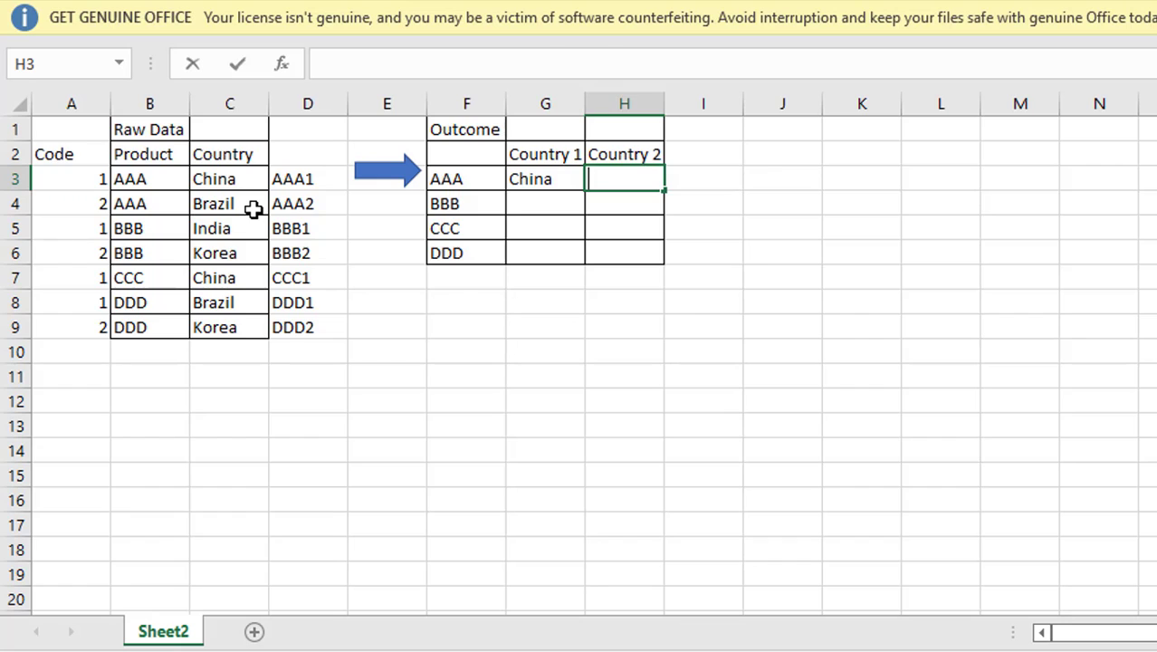
text(=INDEX(C:C,MATCH(F3&1,B:B&A:A,0)))
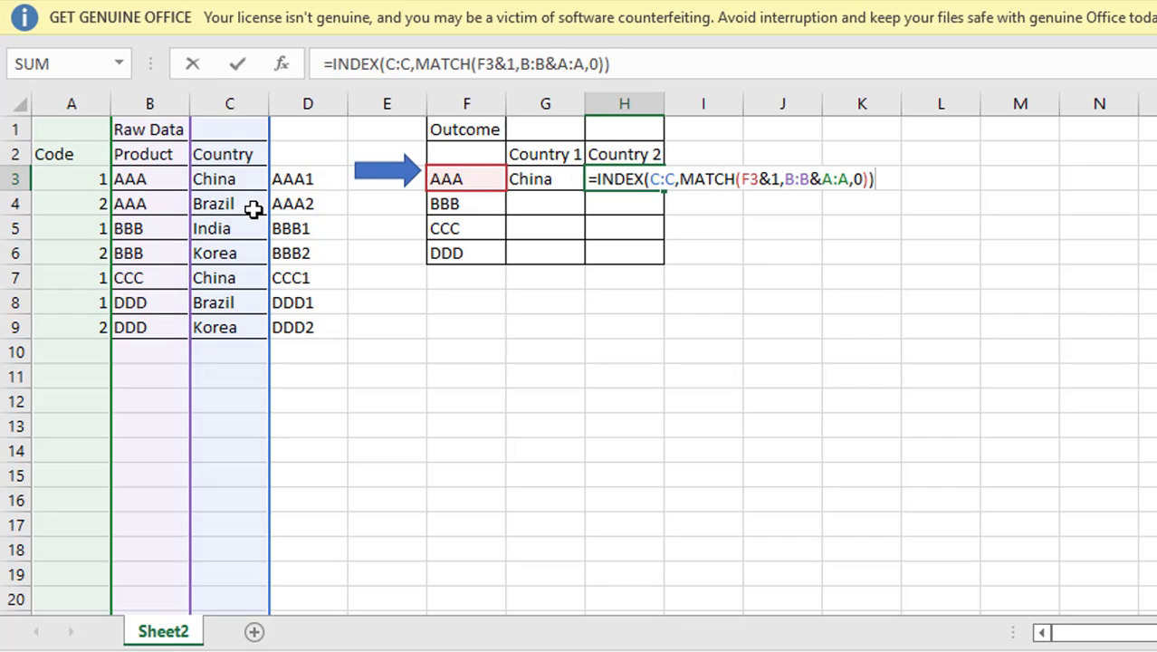
key(ctrl+shift+Return)
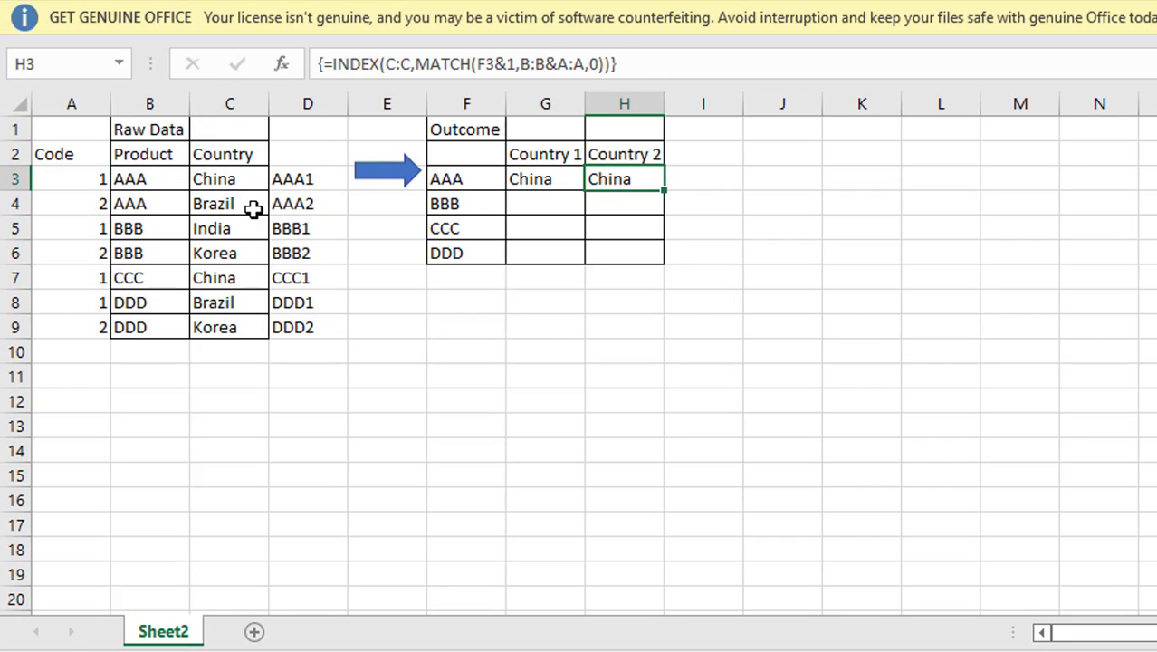
- Change the H3 formula's lookup value to F3&2 and re-enter it as an array formula
key(F2)
key(Left)
key(Left)
key(Left)
key(Left)
key(Left)
key(Left)
key(Left)
key(Left)
key(Left)
key(Left)
key(Left)
key(Left)
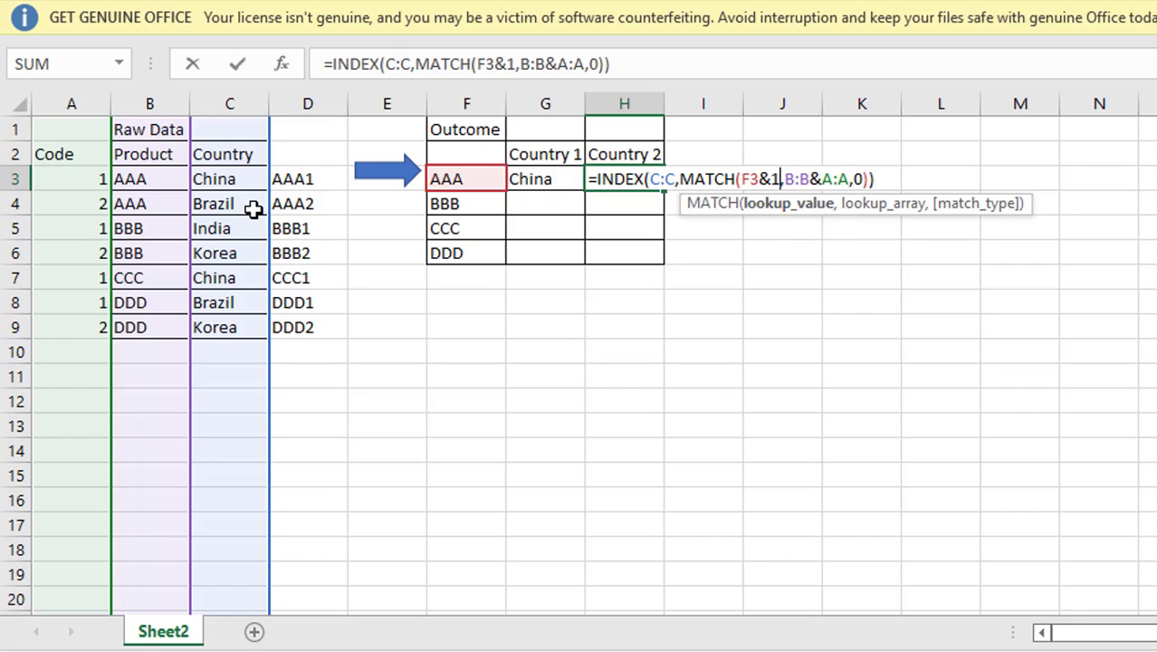
key(BackSpace)
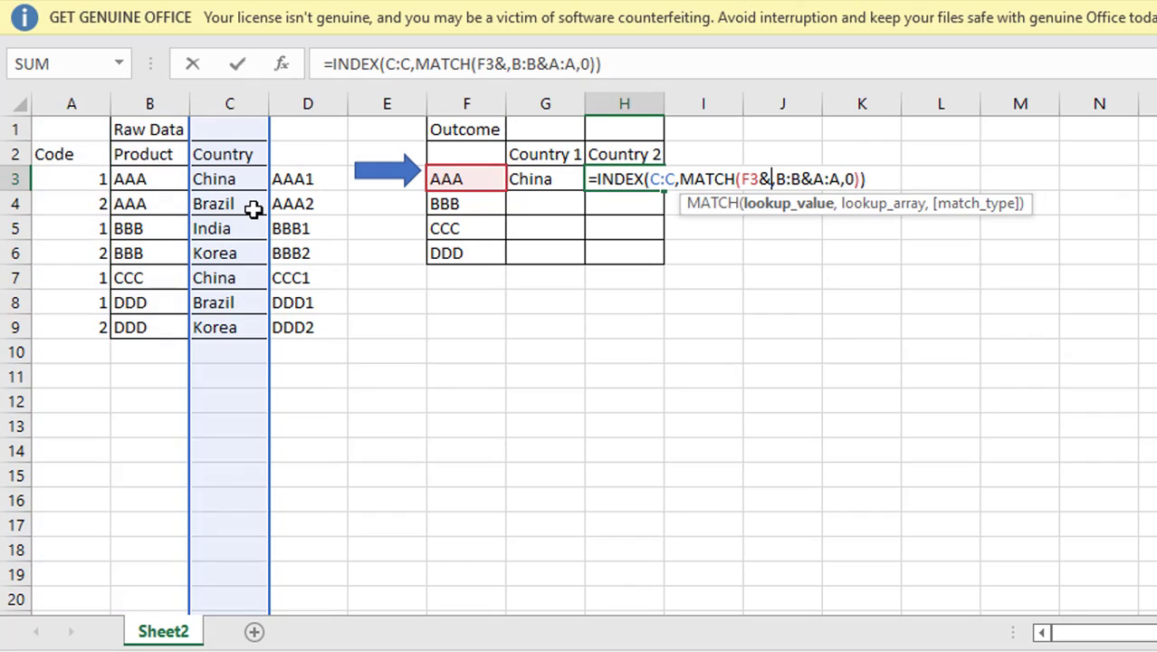
text(2)
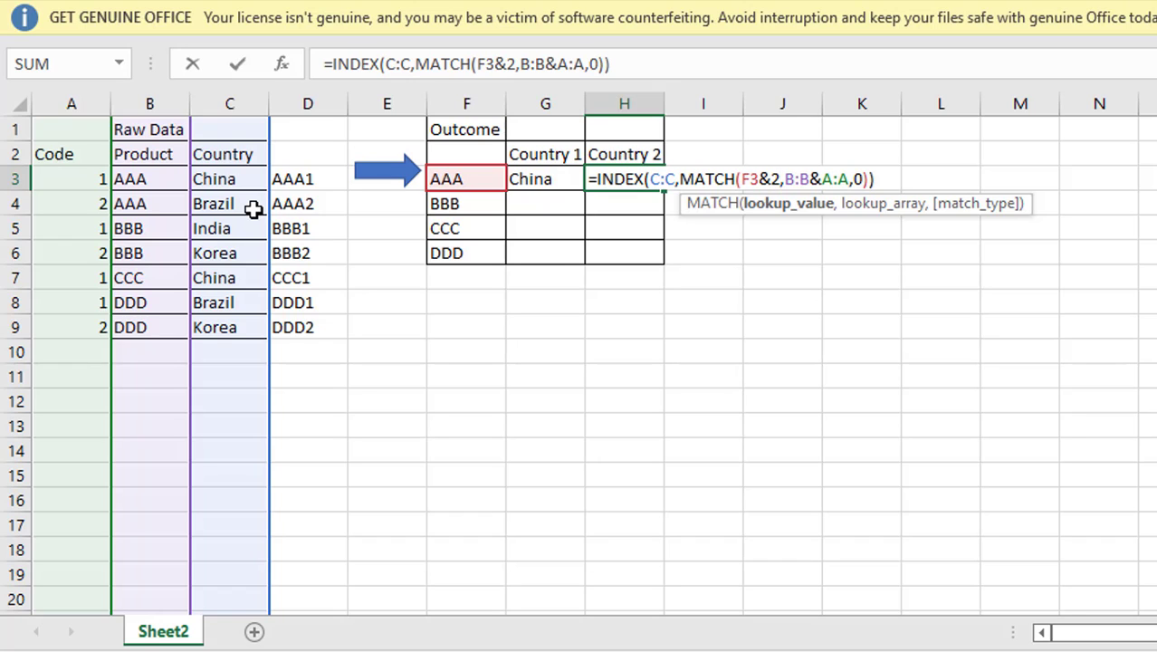
key(ctrl+shift+Return)
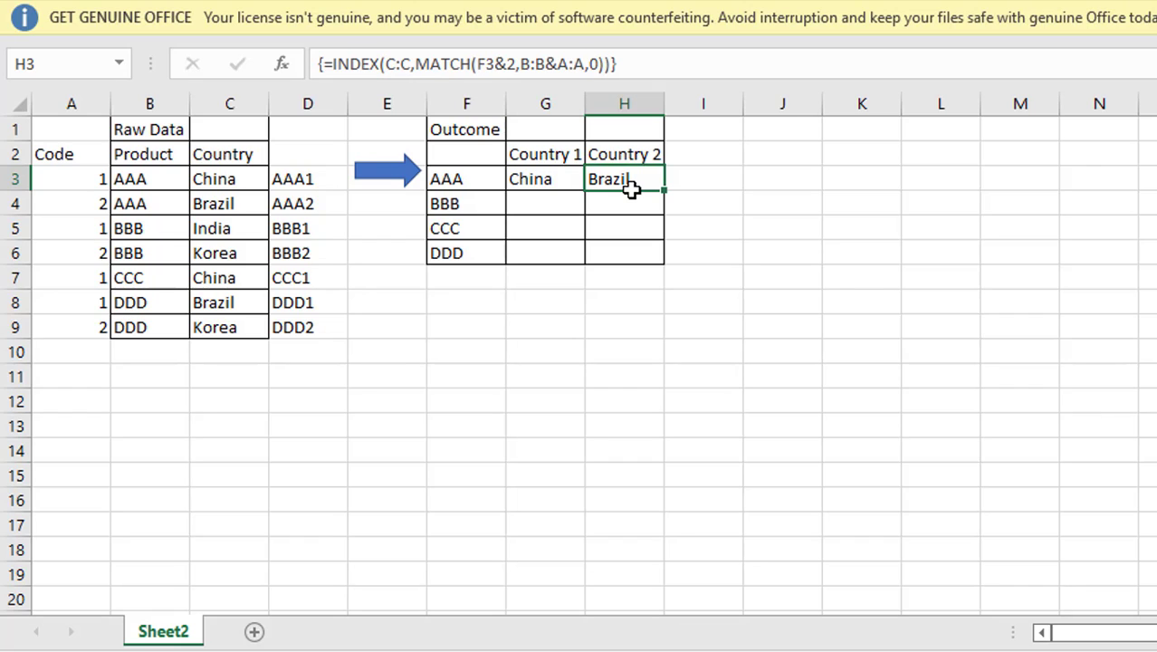
- Enter the formula =COLUMN() in cell G1 above the Country 1 header
click(559, 128)
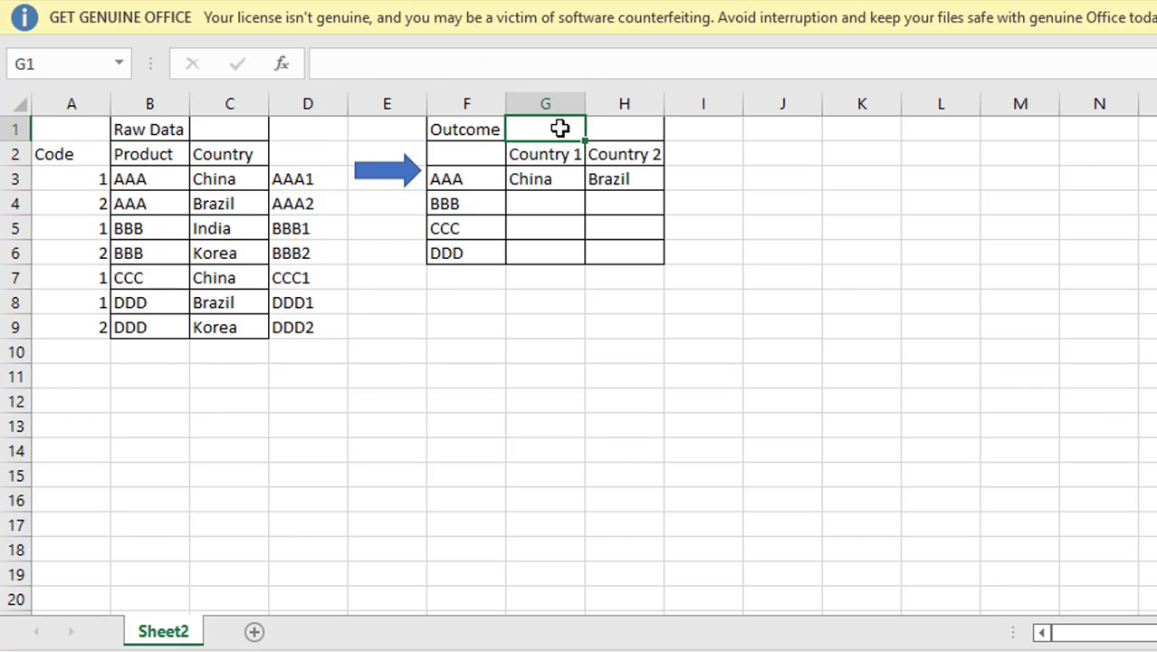
text(=)
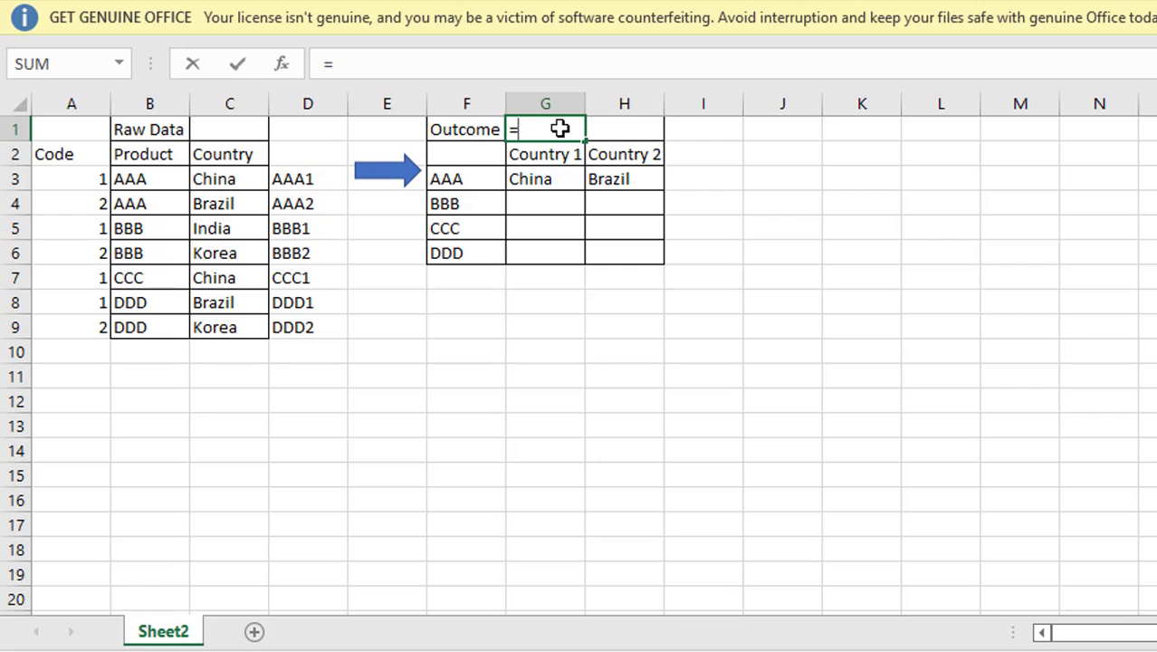
text(colu)
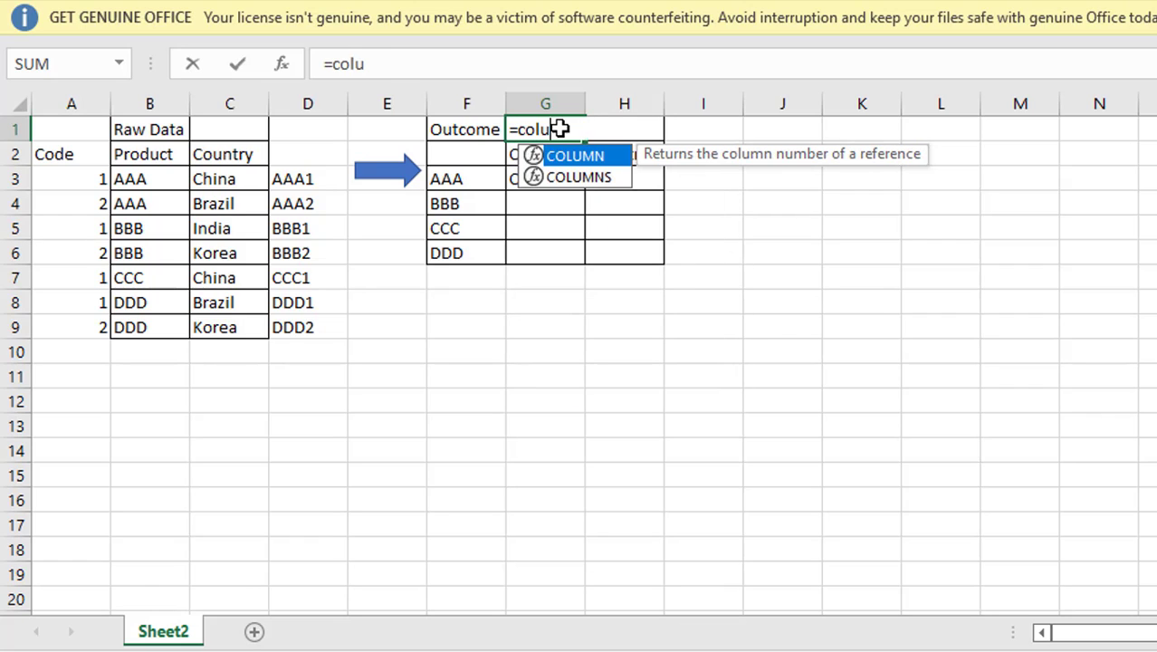
key(Tab)
text())
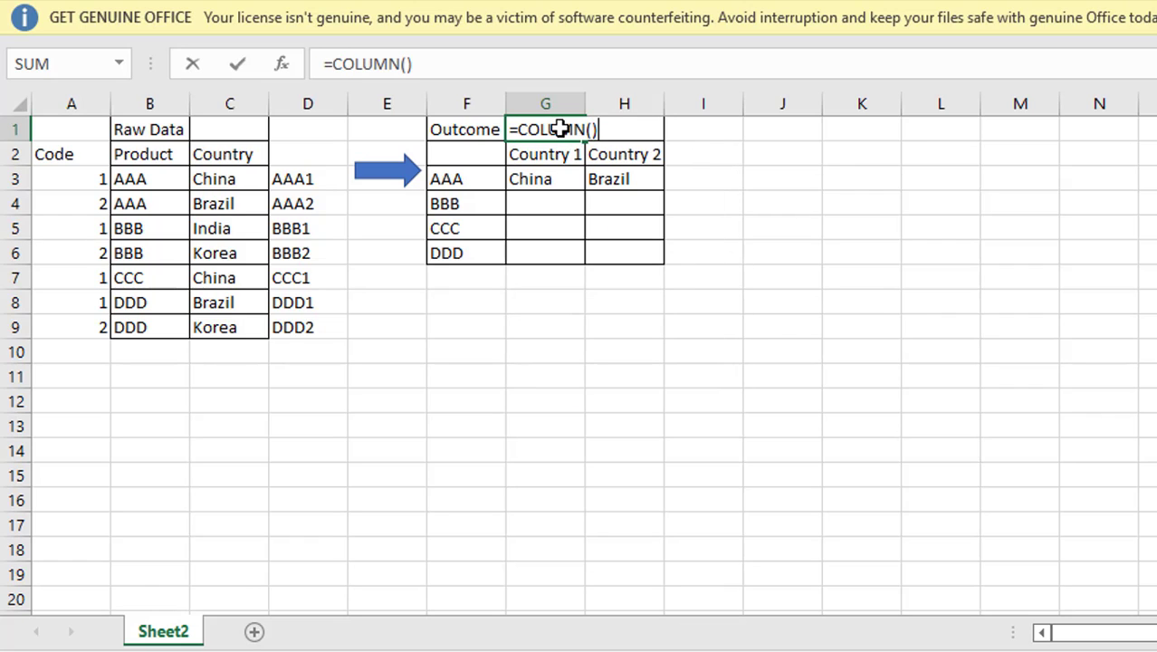
key(Return)
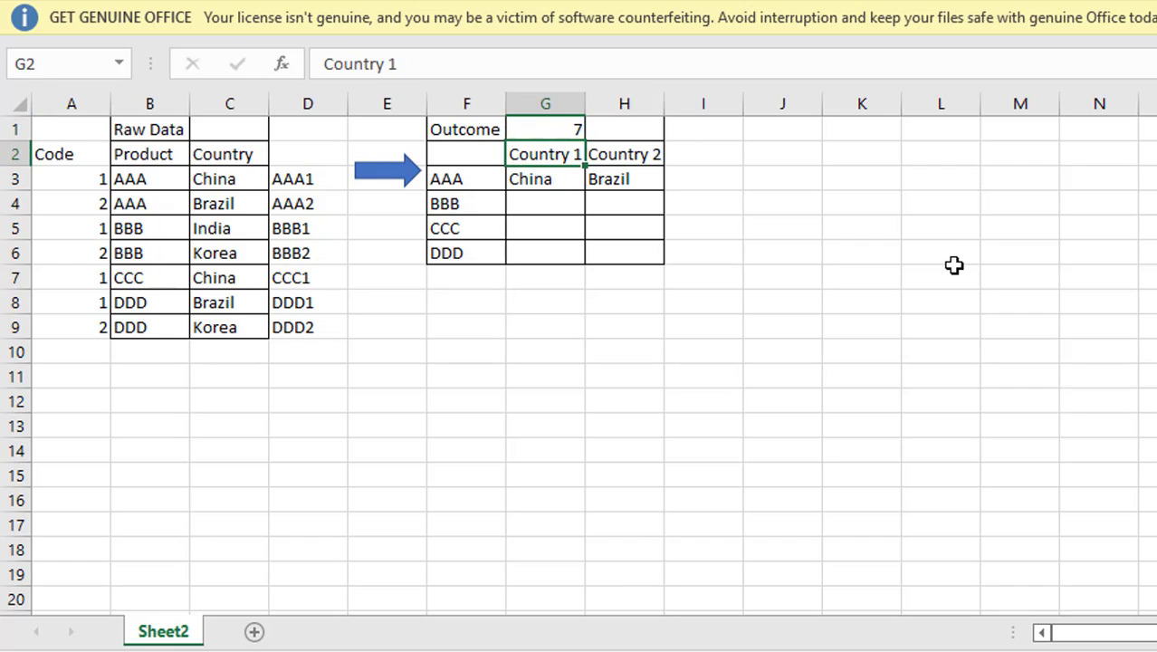
- Copy the =COLUMN() formula from G1 across to H1 and I1
key(Up)
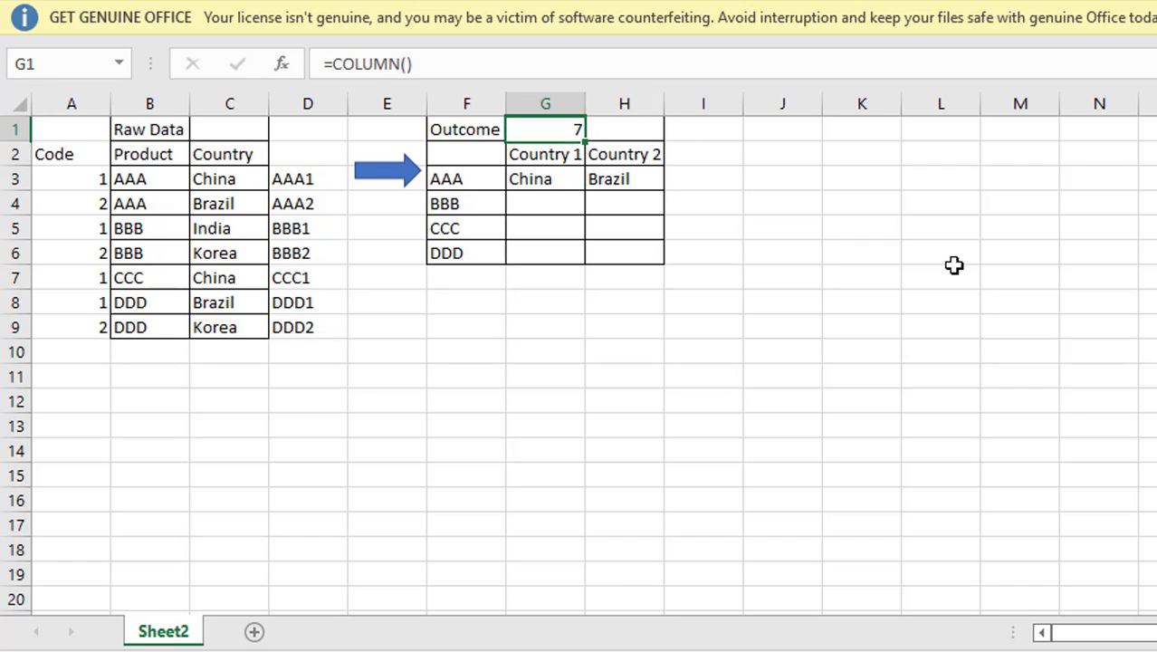
key(ctrl+c)
key(Right)
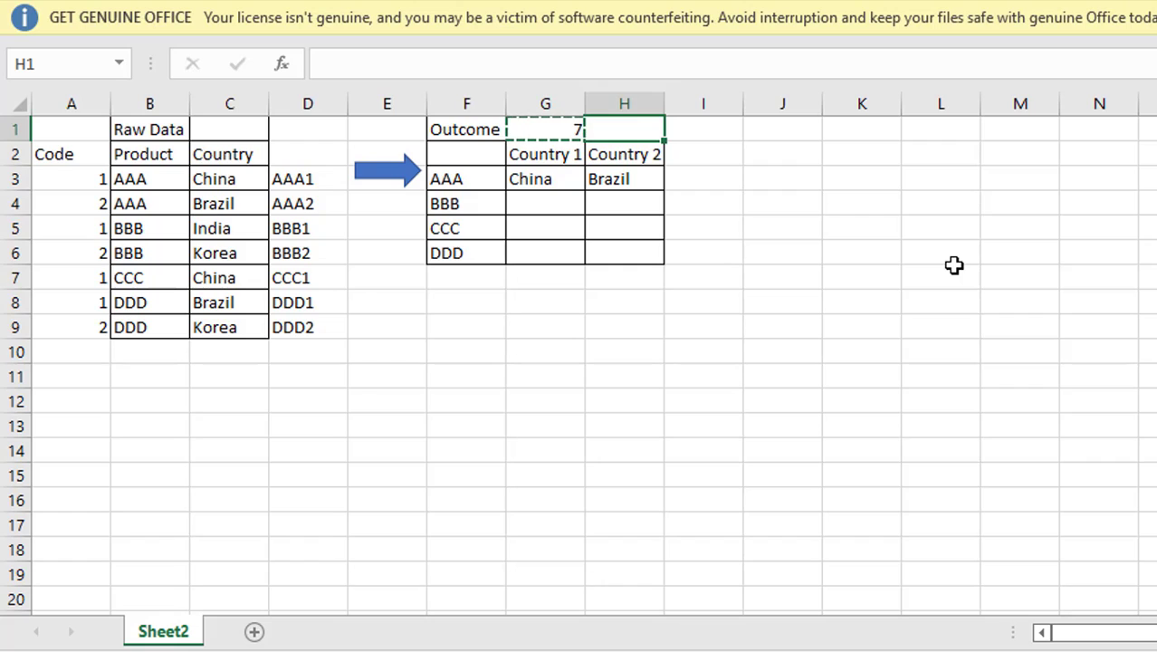
key(Return)
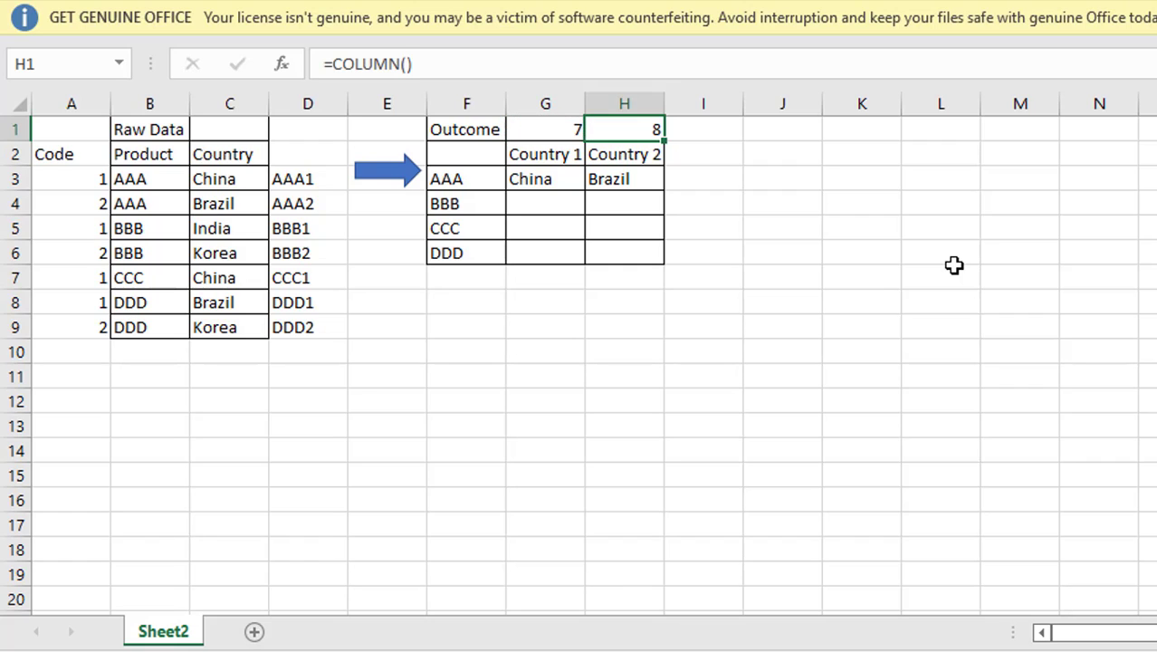
key(ctrl+c)
key(Right)
key(Return)
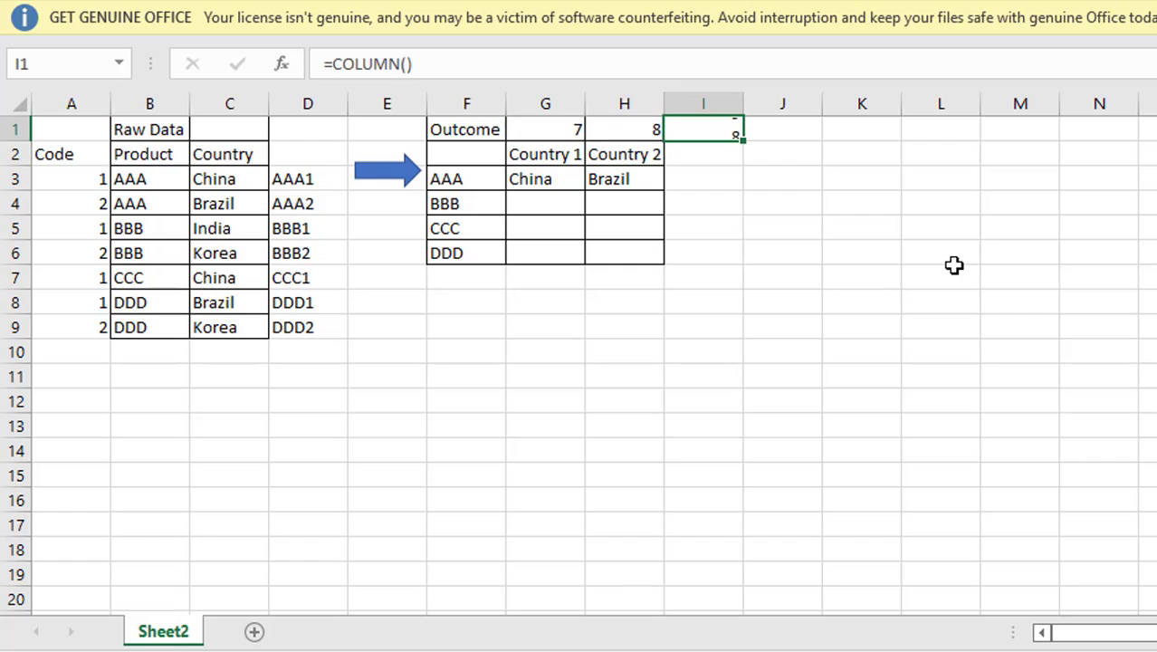
- Subtract 6 from the column number in G1 so that its formula reads =COLUMN()-6
key(Left)
key(Left)
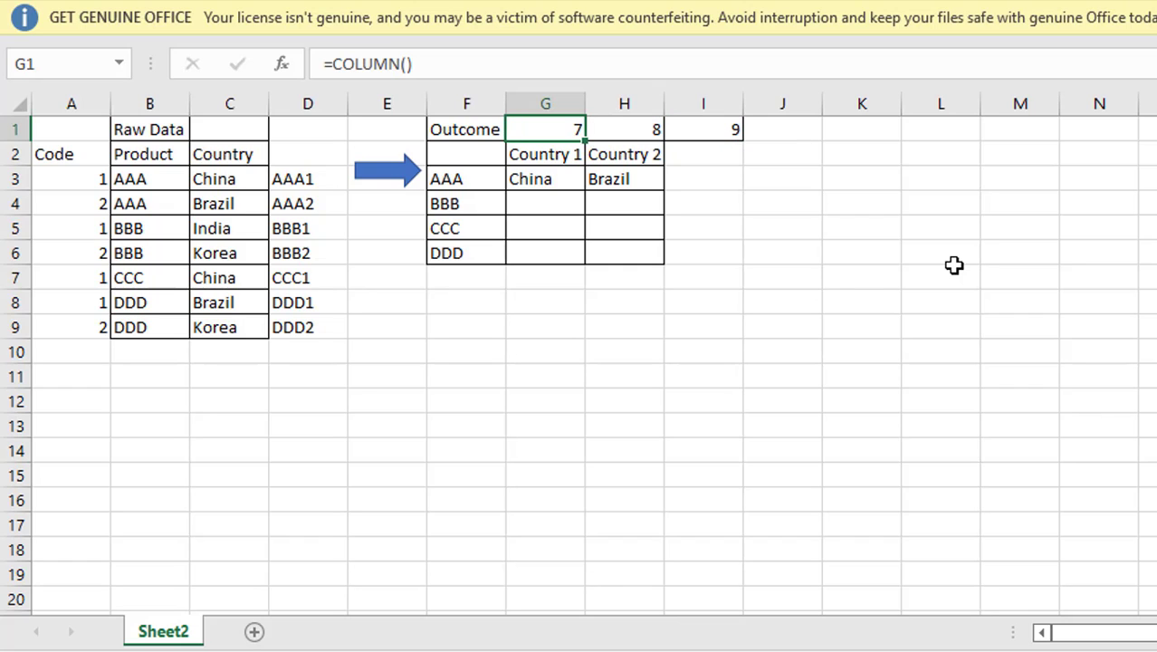
key(Down)
key(Down)
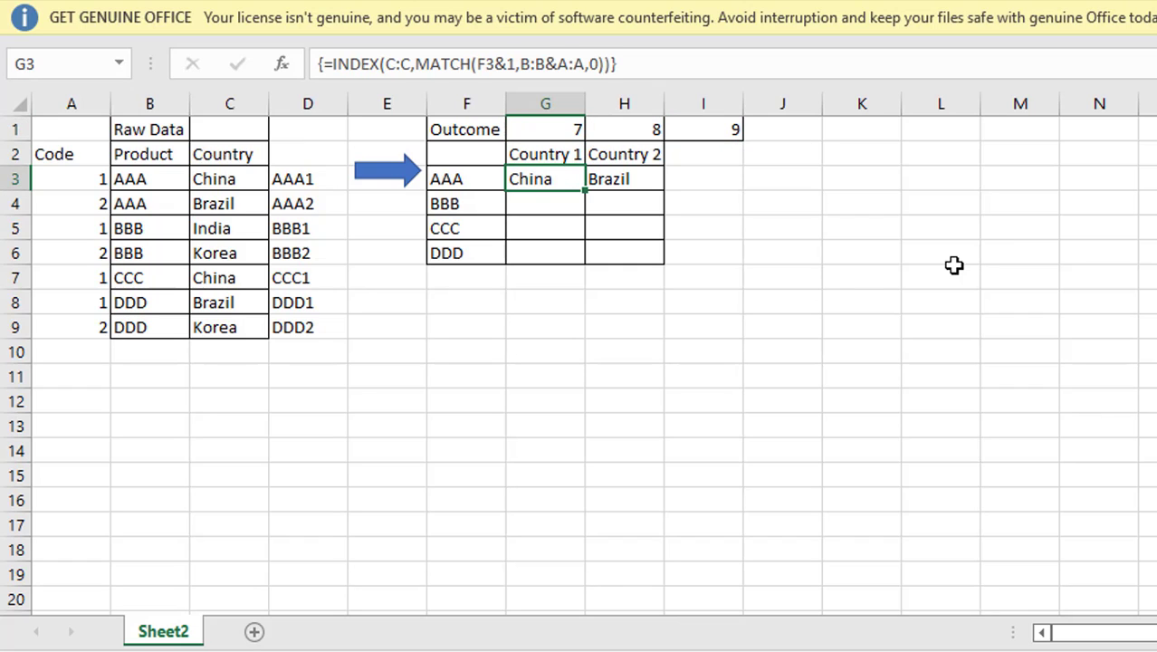
key(Up)
key(Up)
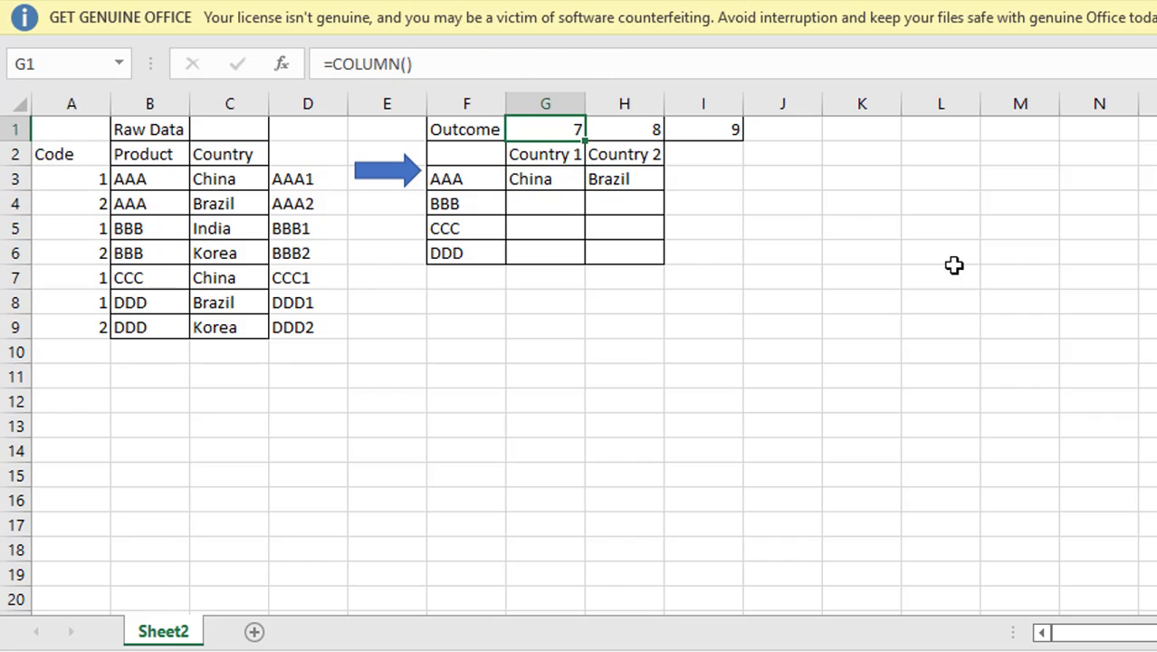
key(F2)
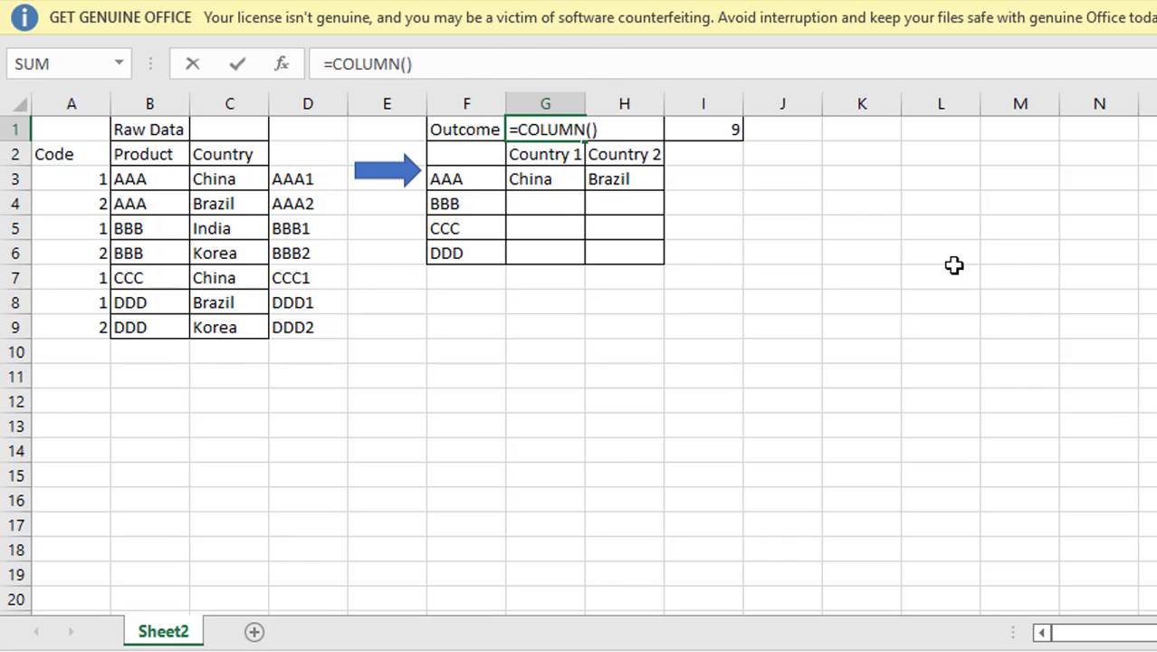
text(-6)
key(Return)
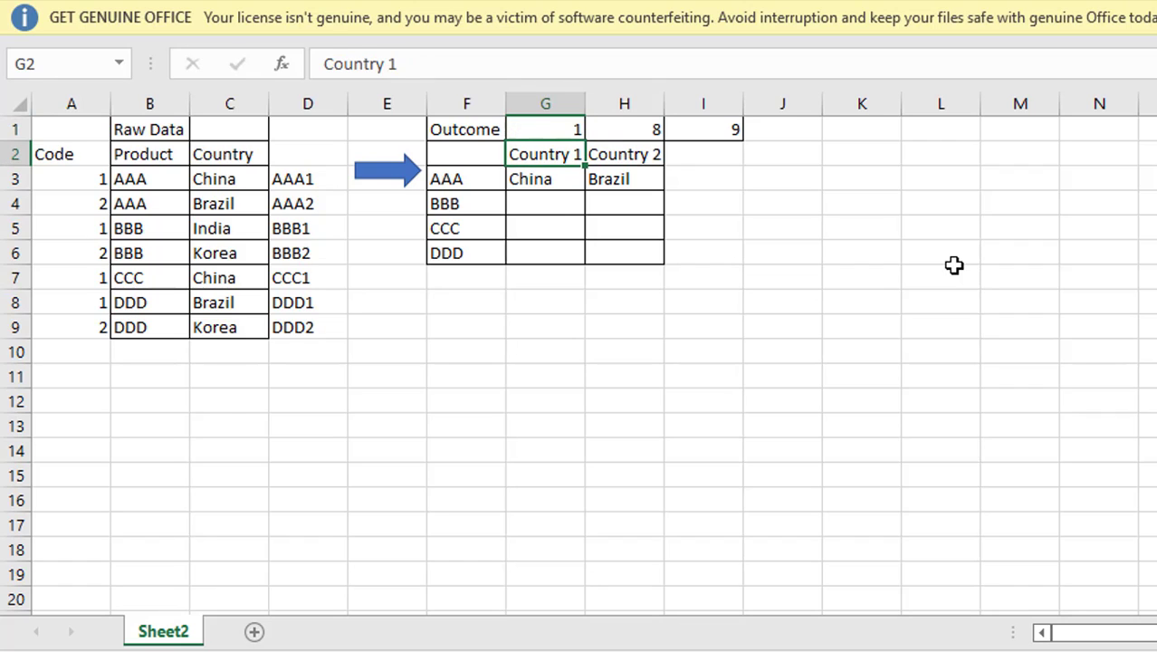
- Copy the =COLUMN()-6 formula from G1 across to H1:K1
key(Up)
key(ctrl+c)
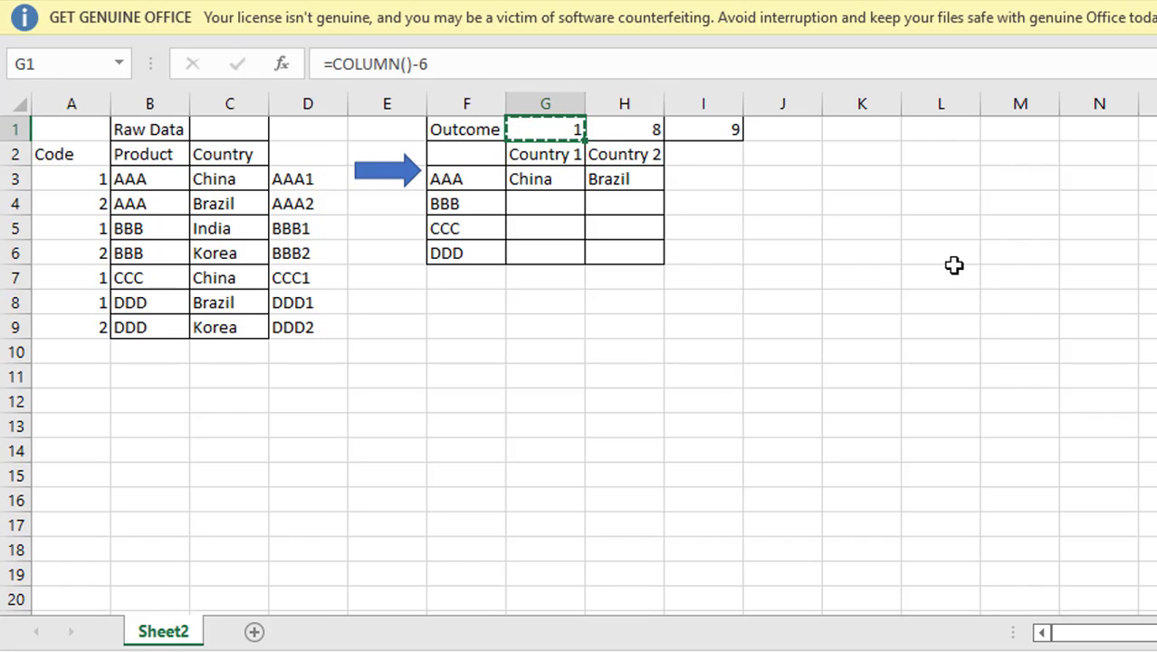
key(Right)
key(ctrl+v)
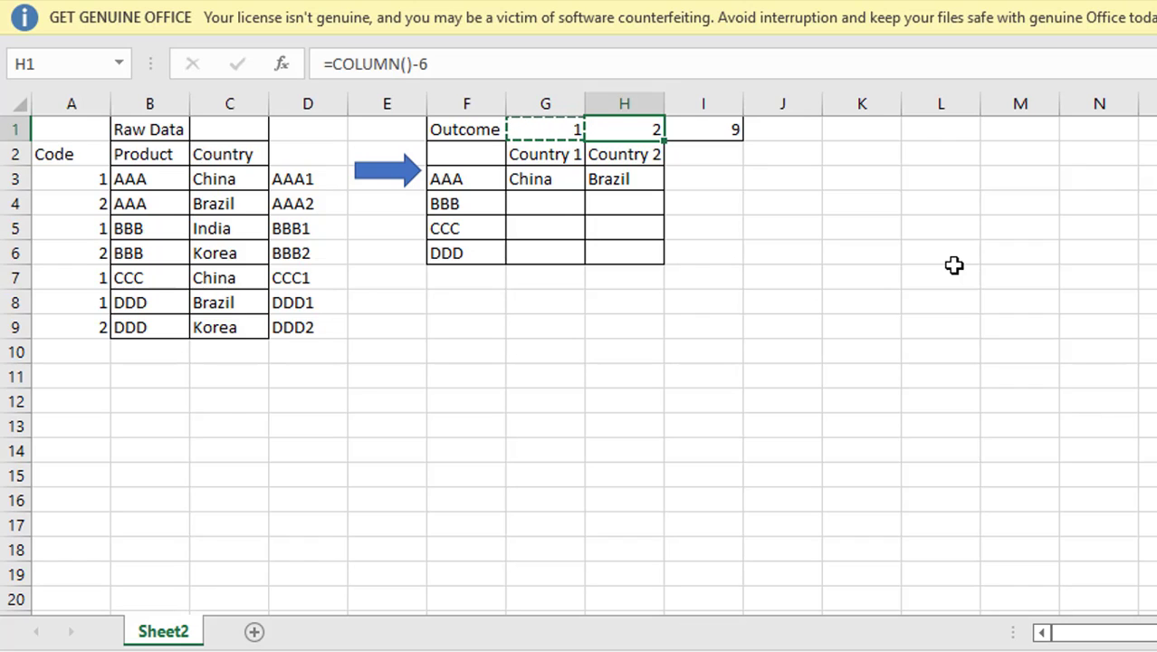
key(ctrl+c)
key(Right)
key(ctrl+v)
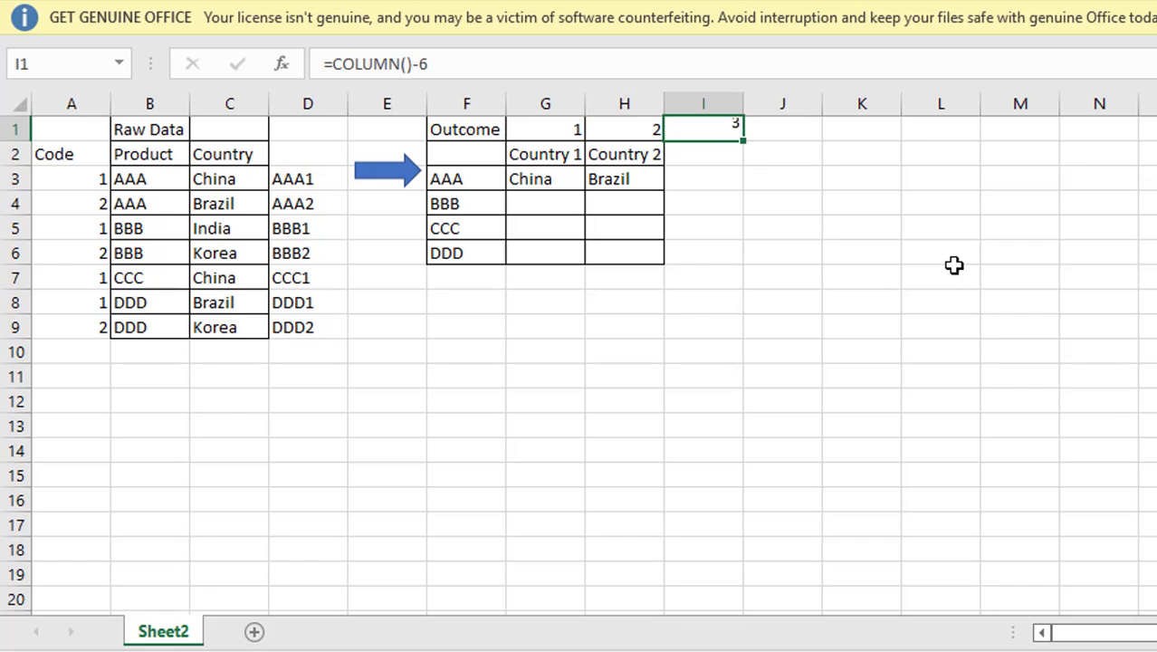
key(ctrl+c)
key(Right)
key(ctrl+v)
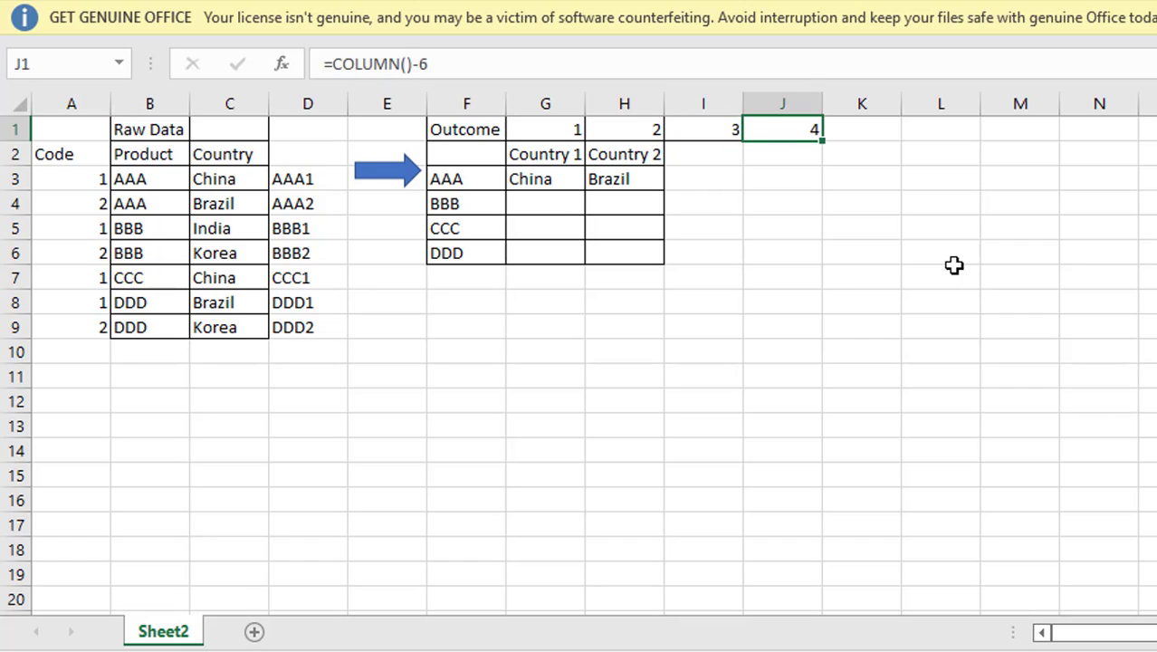
key(Right)
key(ctrl+v)
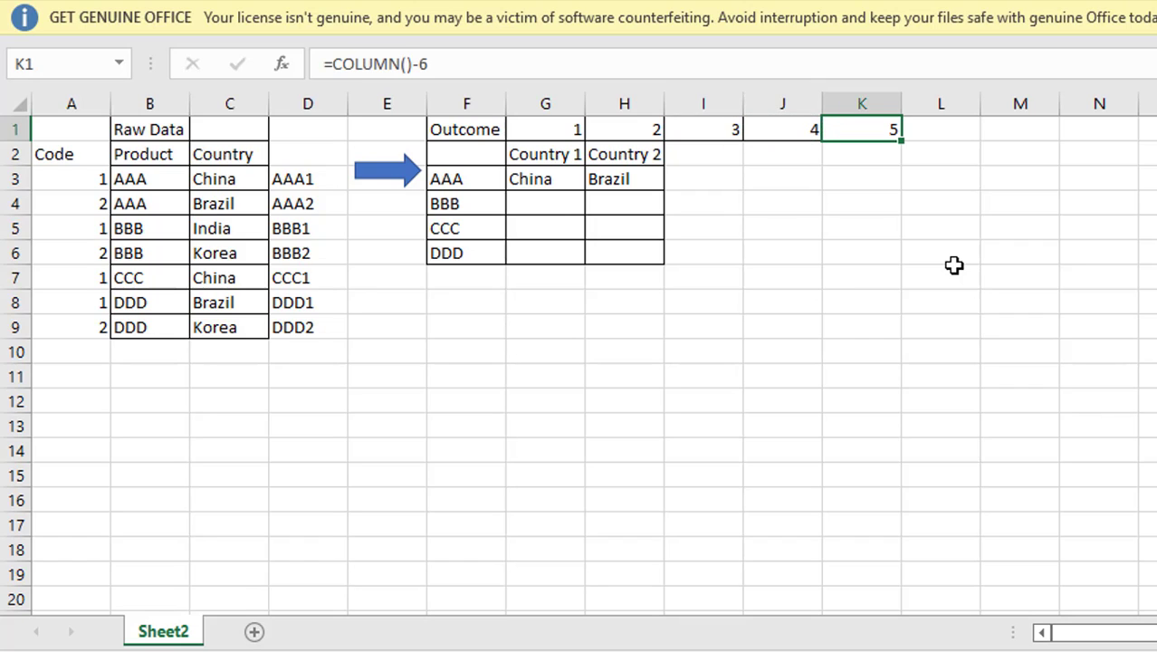
- Copy the text COLUMN()-6 from the G1 formula without its equals sign, leaving the cell unchanged
key(Left)
key(Left)
key(Left)
key(Left)
key(F2)
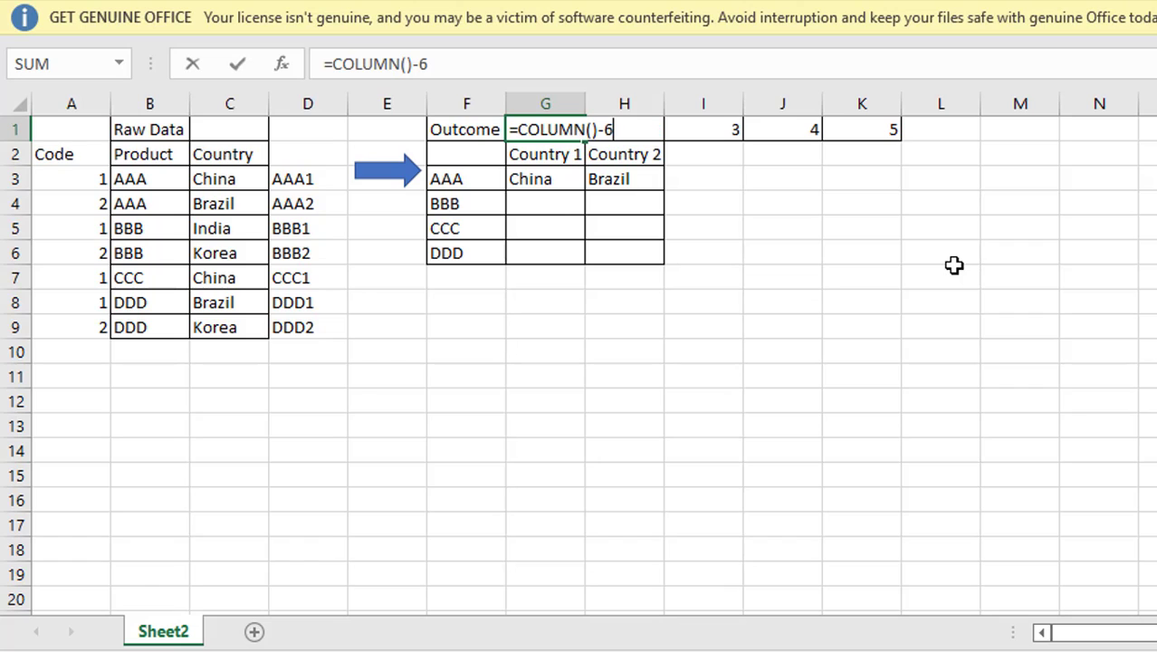
key(shift+Left)
key(shift+Left)
key(shift+Left)
key(shift+Left)
key(shift+Left)
key(shift+Left)
key(shift+Left)
key(shift+Left)
key(shift+Left)
key(shift+Left)
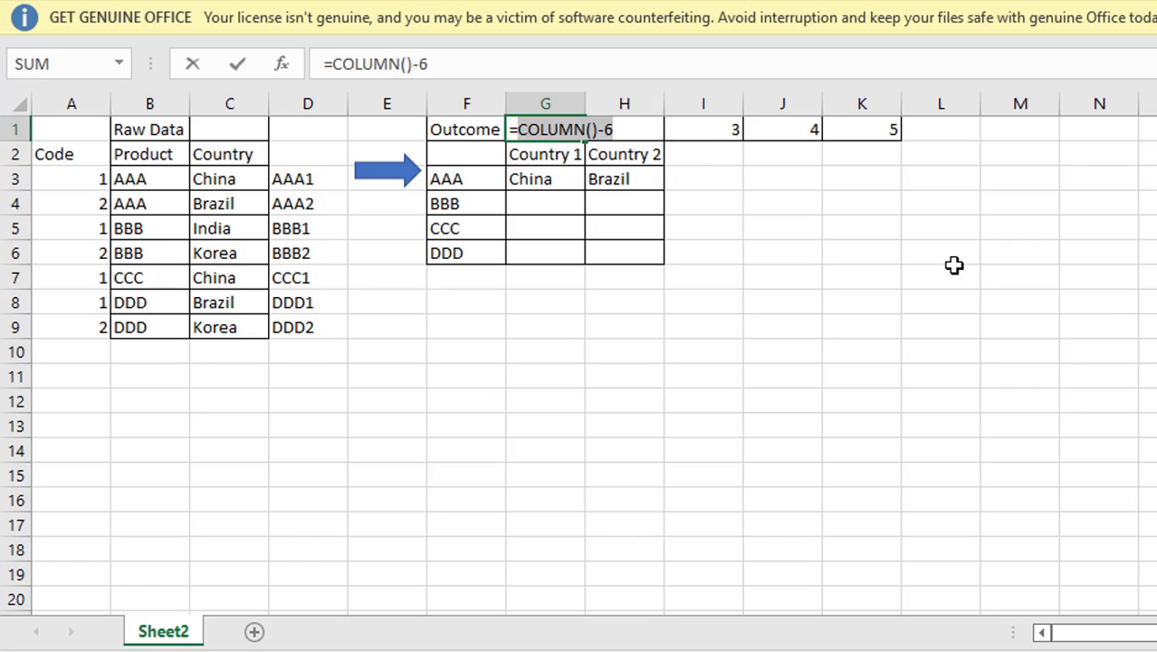
key(Escape)
- Replace the hardcoded 1 in the G3 lookup value with COLUMN()-6 and re-enter the formula as an array formula
key(Down)
key(Down)
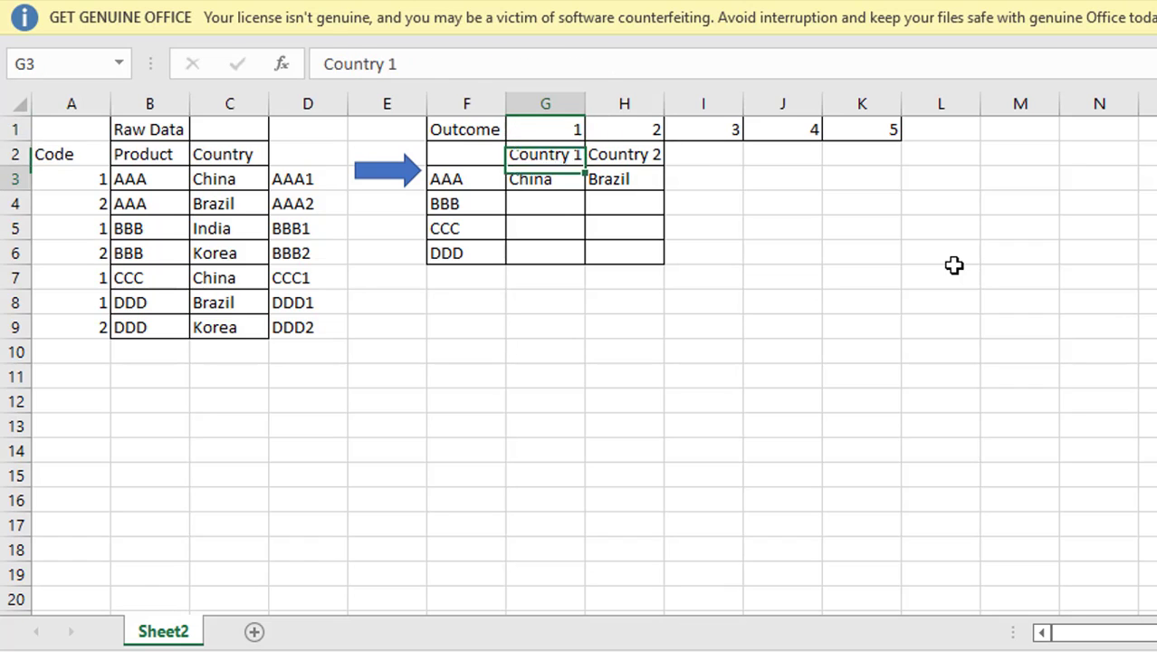
key(F2)
key(Left)
key(Left)
key(Left)
key(Left)
key(Left)
key(Left)
key(Left)
key(Left)
key(Left)
key(Left)
key(Left)
key(Left)
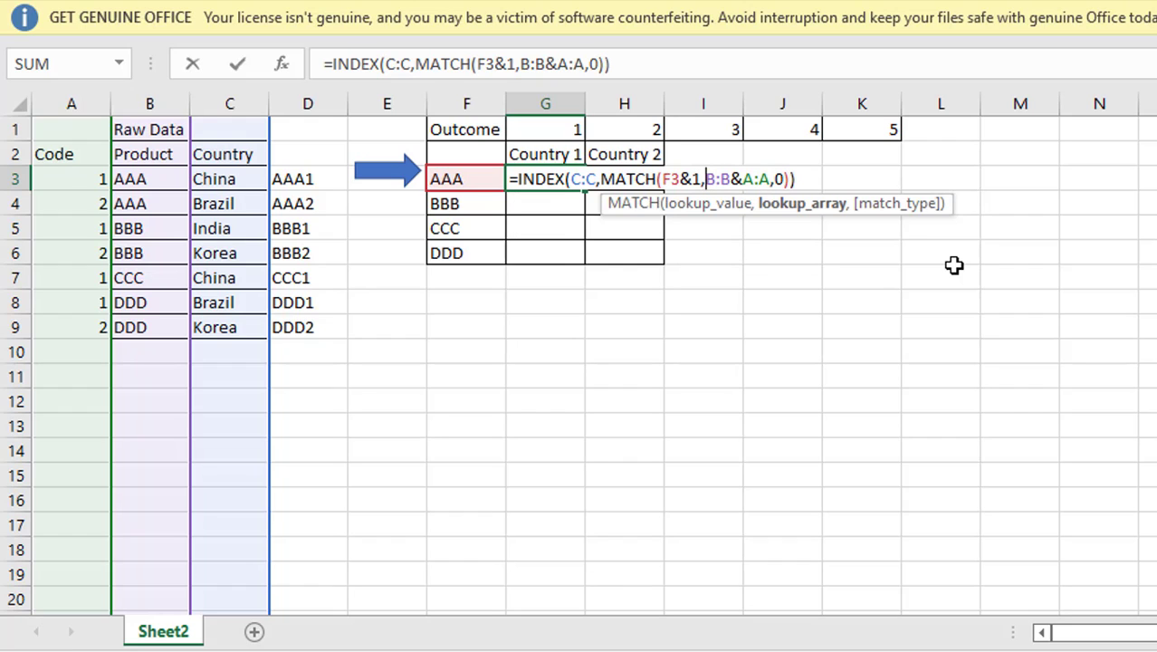
key(BackSpace)
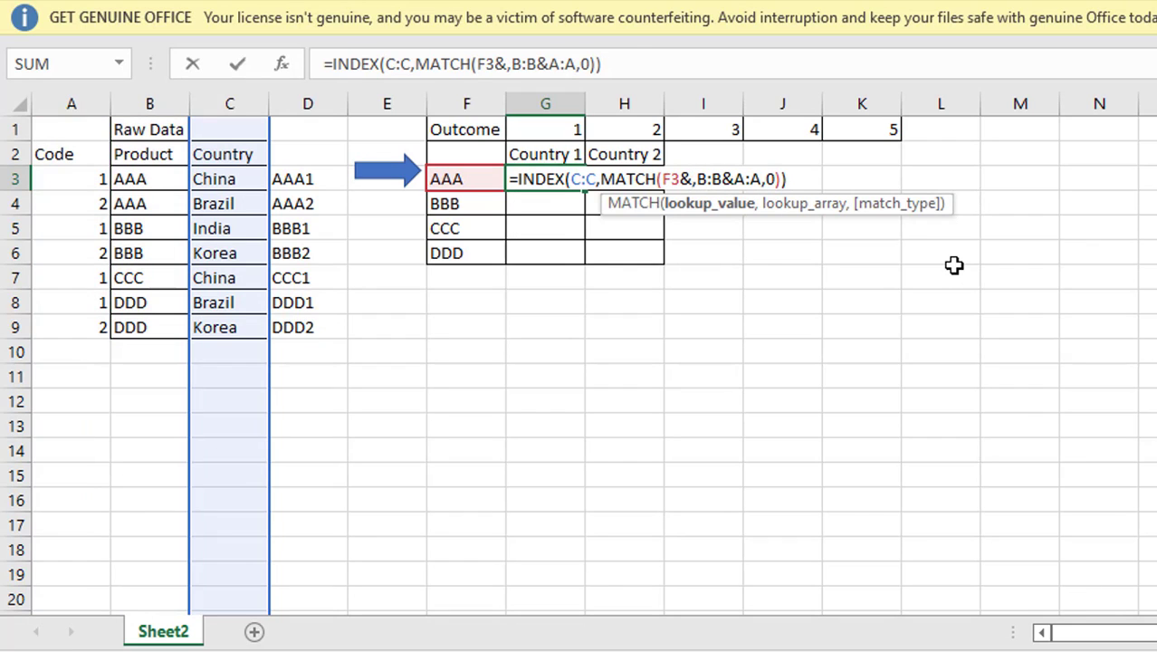
key(ctrl+v)
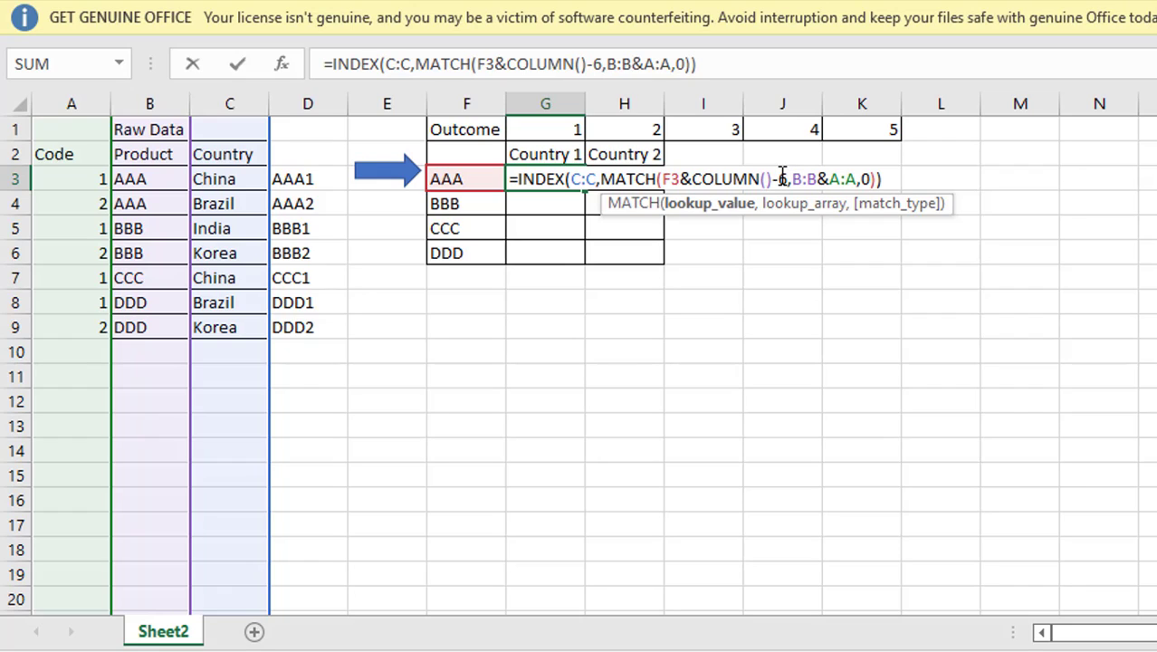
key(ctrl+shift+Return)
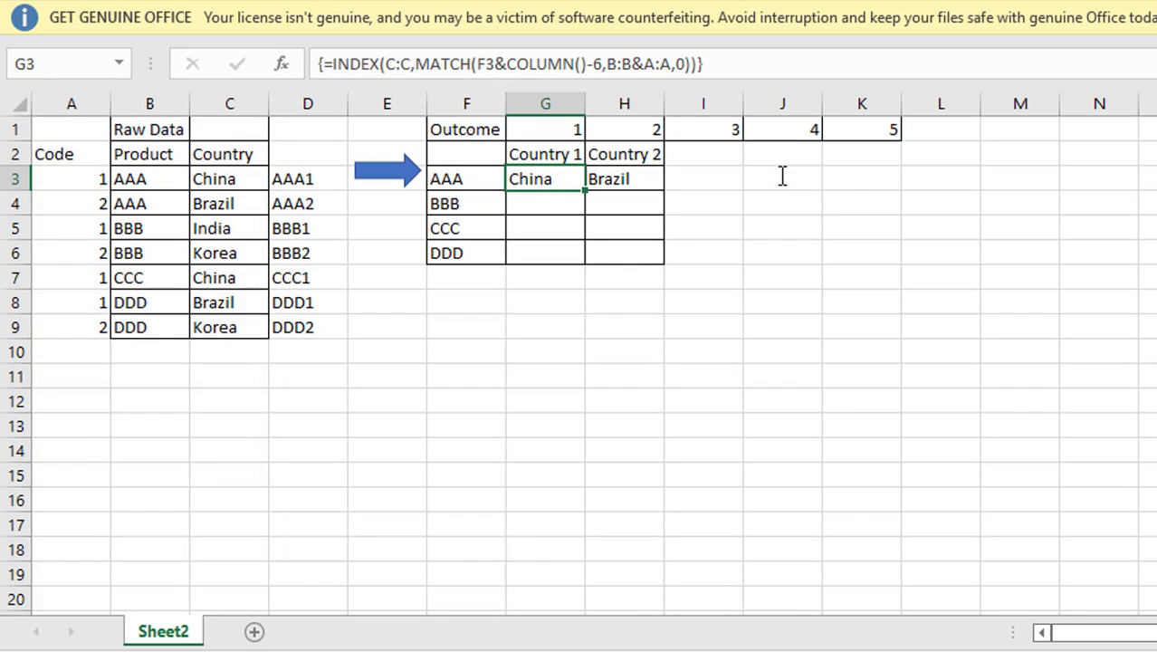
- Make the INDEX array reference in the G3 formula absolute as $C:$C
key(F2)
key(Left)
key(Left)
key(Left)
key(Left)
key(Left)
key(Left)
key(Left)
key(Left)
key(Left)
key(Left)
key(Left)
key(Left)
key(Left)
key(Left)
key(Left)
key(Left)
key(Left)
key(Left)
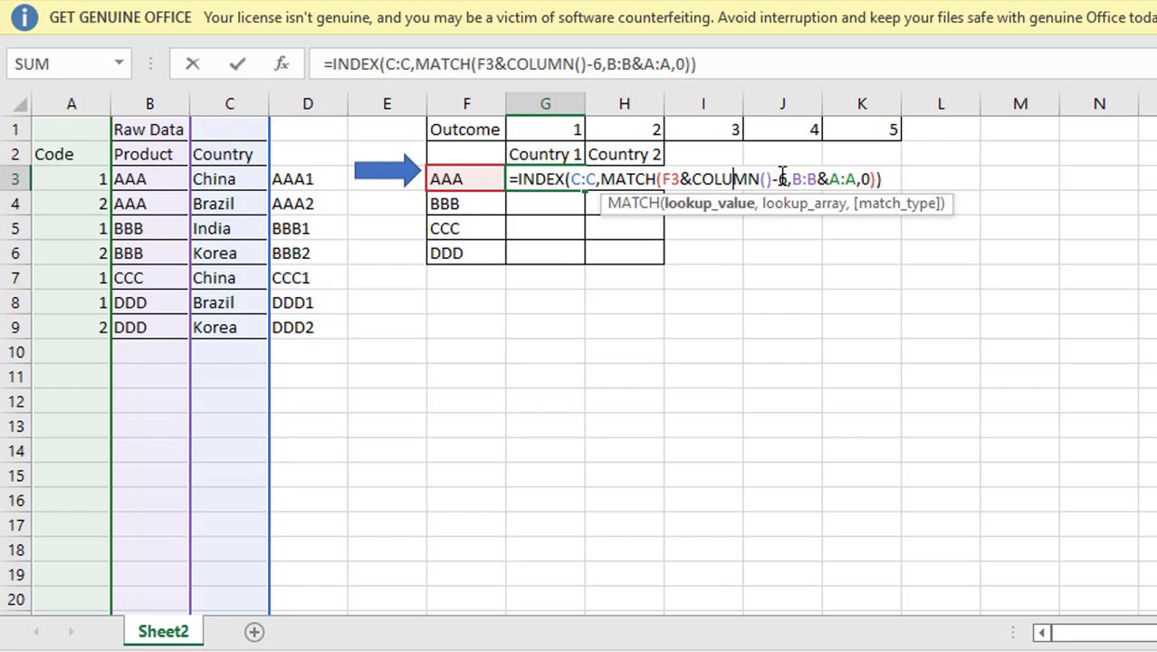
key(Left)
key(Left)
key(Left)
key(Left)
key(Left)
key(Left)
key(Left)
key(Left)
key(Left)
key(Left)
key(Left)
key(Left)
key(Left)
key(Left)
key(Left)
key(Left)
key(Left)
key(F4)
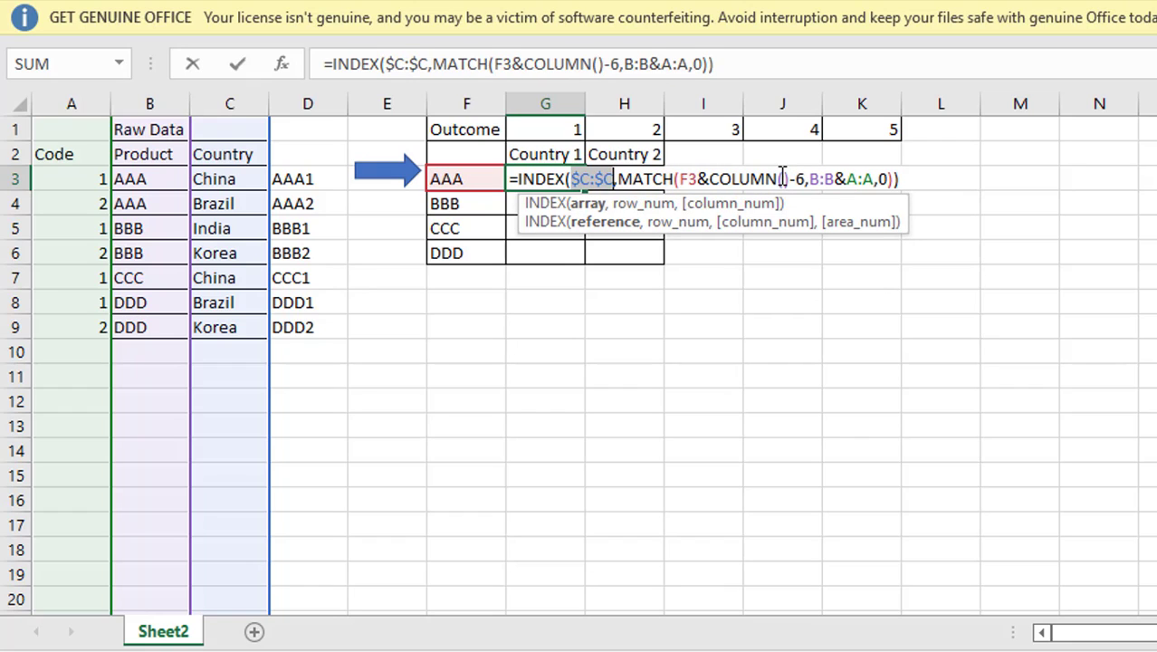
- Lock only the column of the MATCH lookup reference in the G3 formula, making it $F3
key(Right)
key(Right)
key(Right)
key(Right)
key(Right)
key(Right)
key(Right)
key(Right)
key(Right)
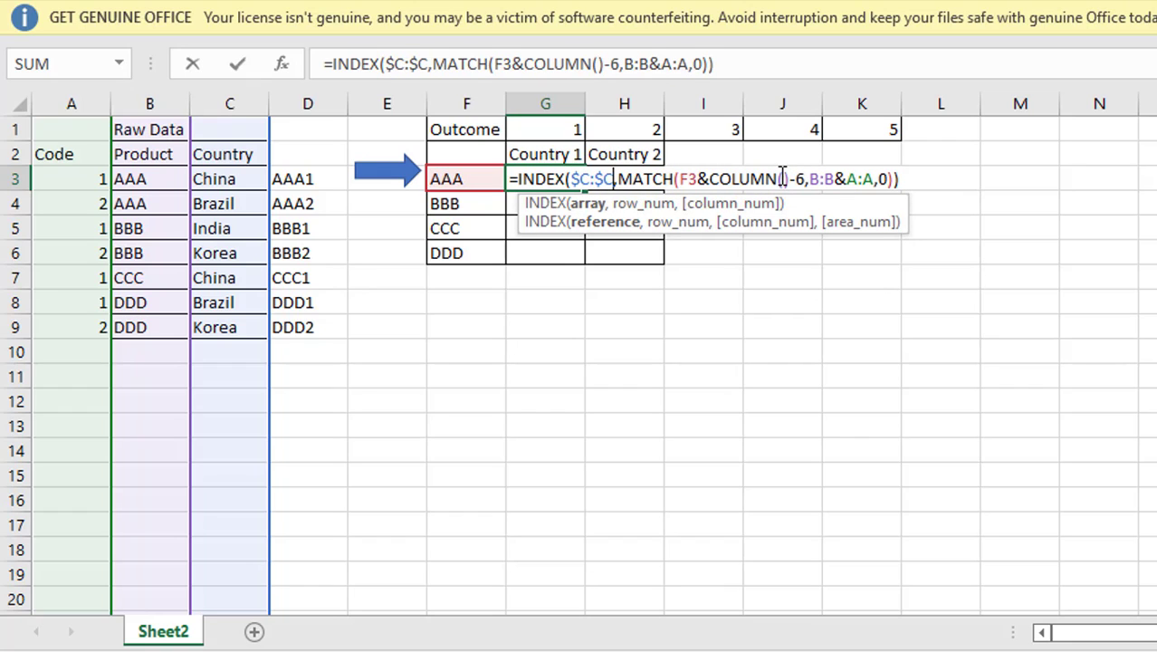
key(F4)
key(F4)
key(F4)
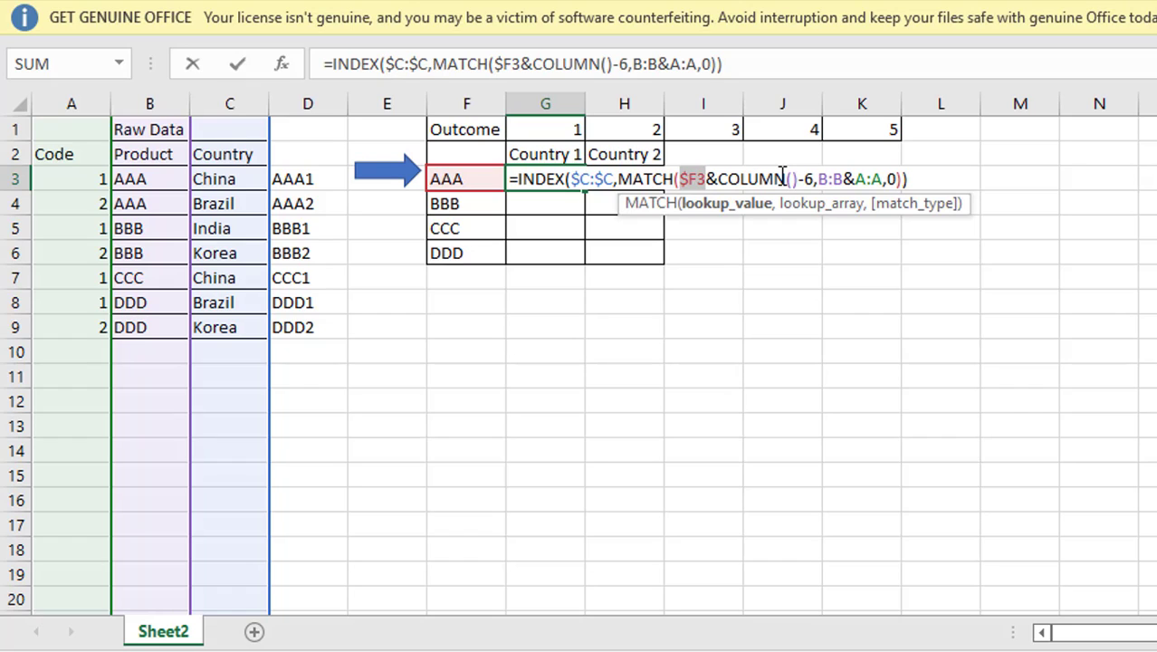
- Make both MATCH lookup arrays in the G3 formula absolute as $B:$B&$A:$A and re-enter it as an array formula
key(Right)
key(Right)
key(Right)
key(Right)
key(Right)
key(Right)
key(Right)
key(Right)
key(Right)
key(Right)
key(Right)
key(Right)
key(Right)
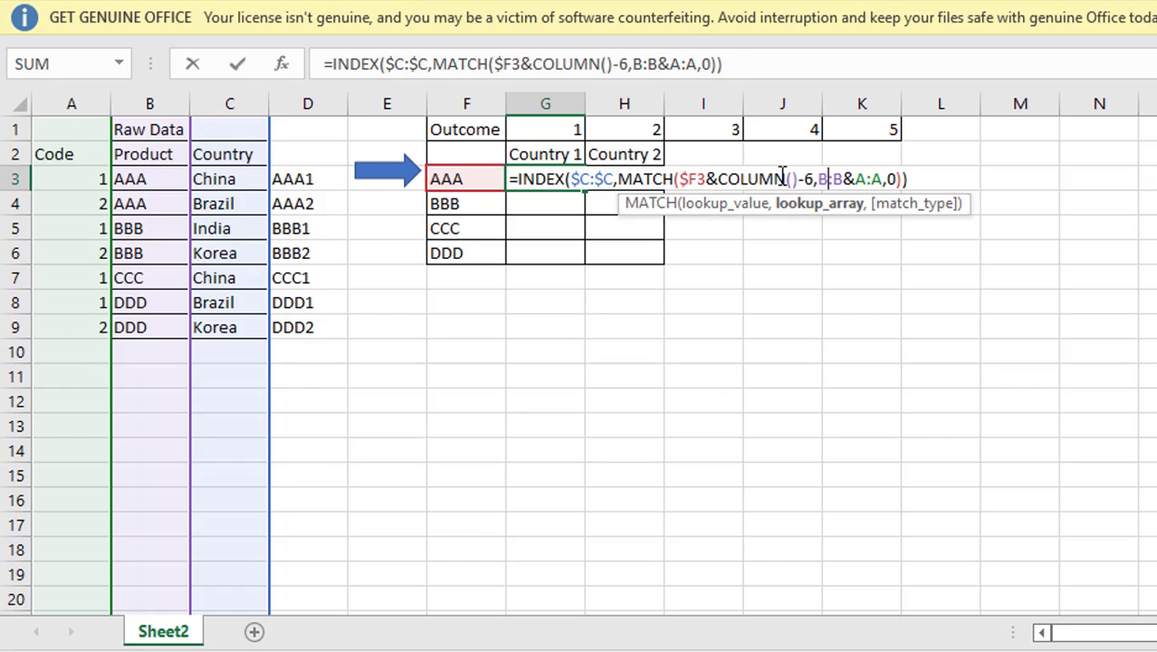
key(F4)
key(Right)
key(Right)
key(Right)
key(Right)
key(F4)
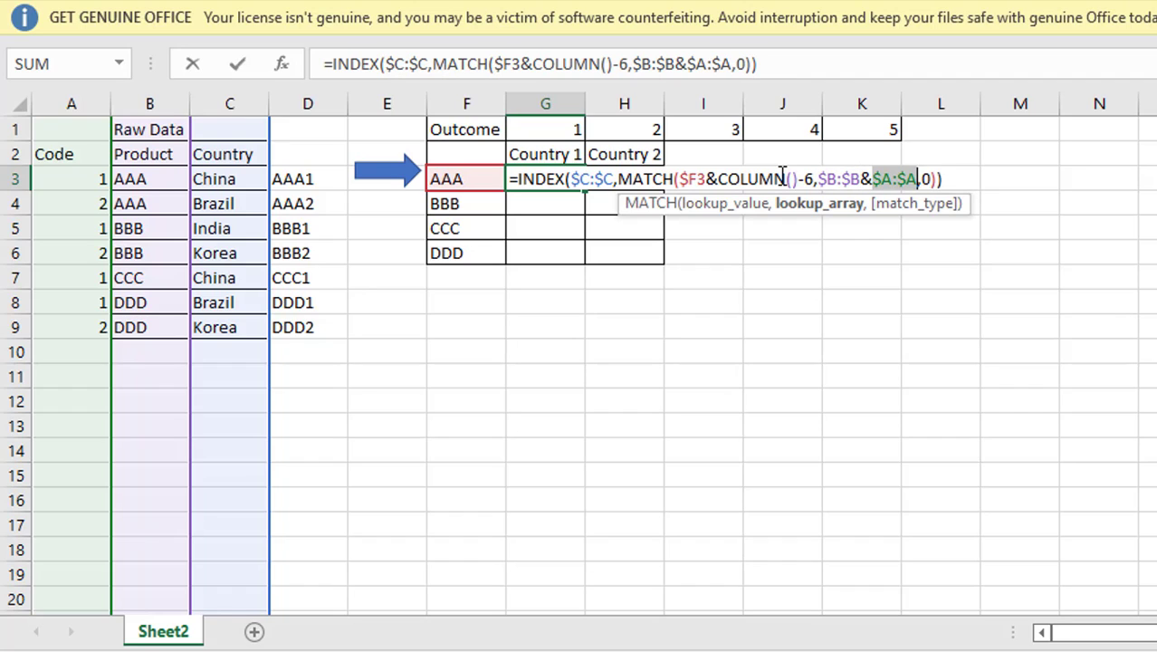
key(ctrl+shift+Return)
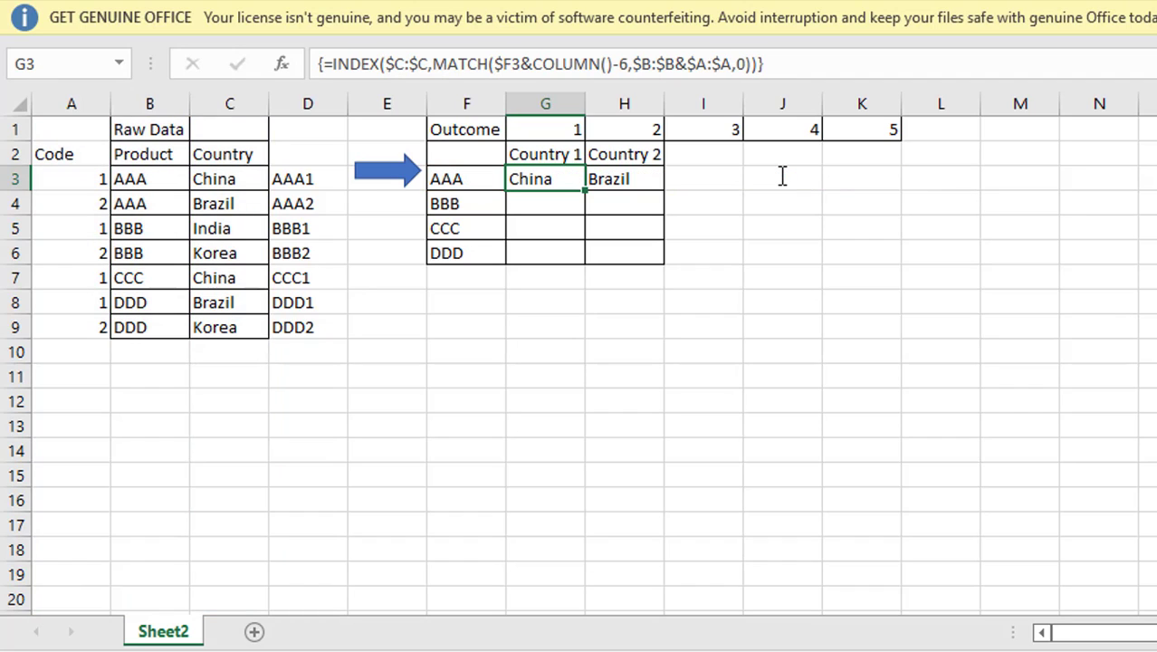
- Copy the G3 array formula into H3, G4 and H4
key(ctrl+c)
key(Right)
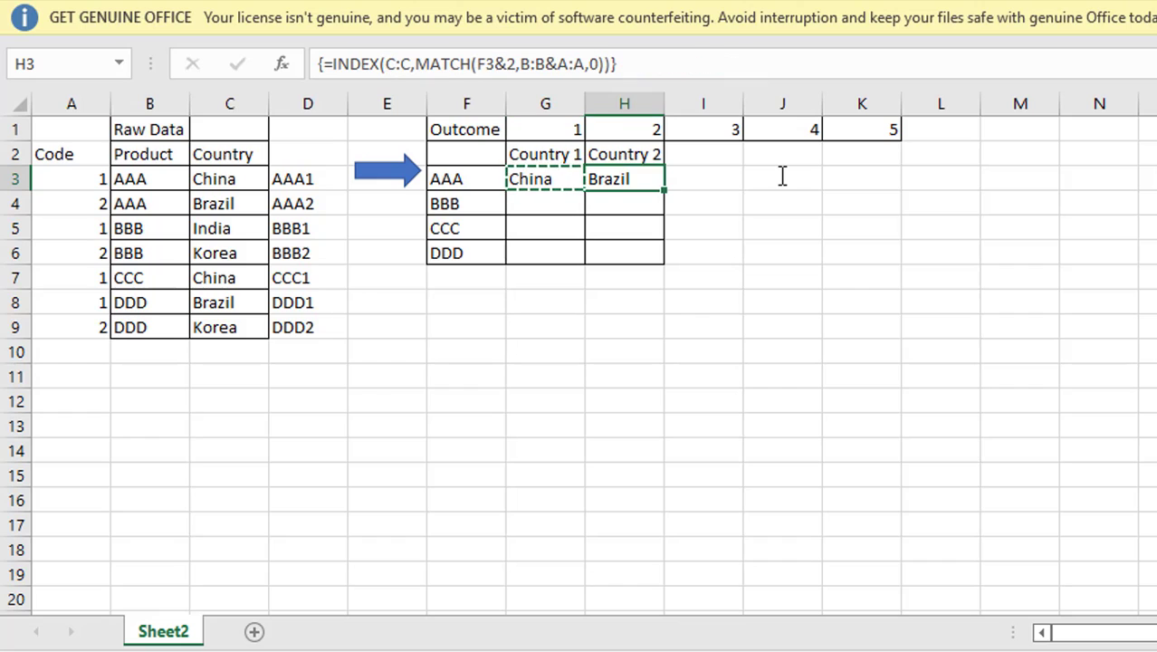
key(ctrl+v)
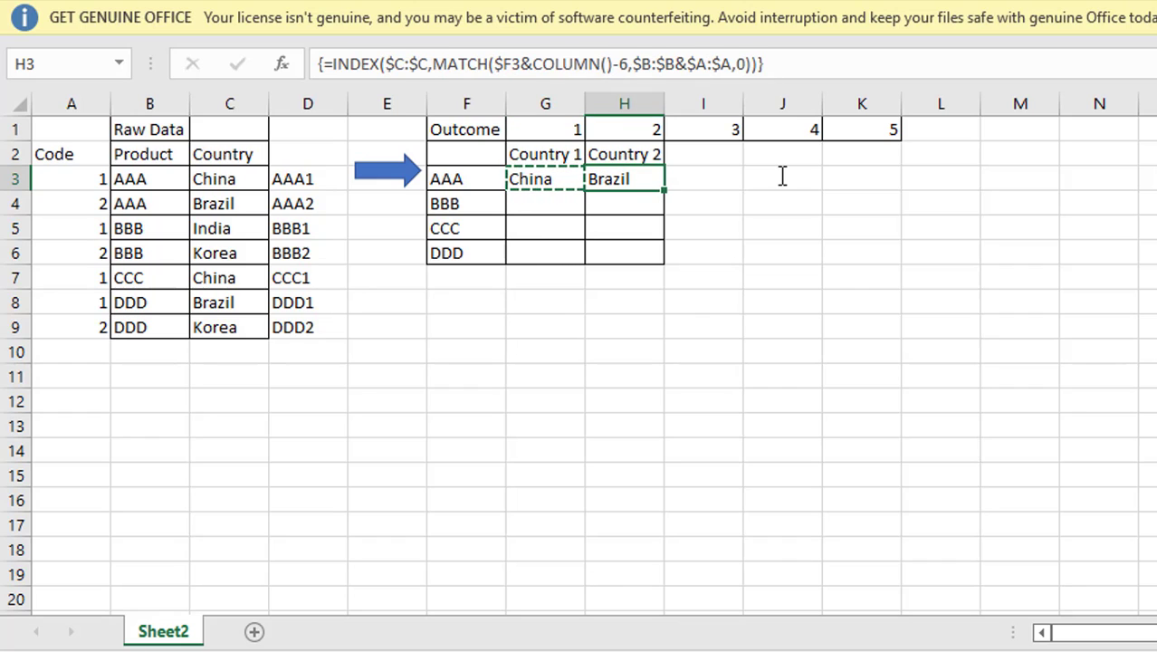
key(ctrl+c)
key(Down)
key(Left)
key(ctrl+v)
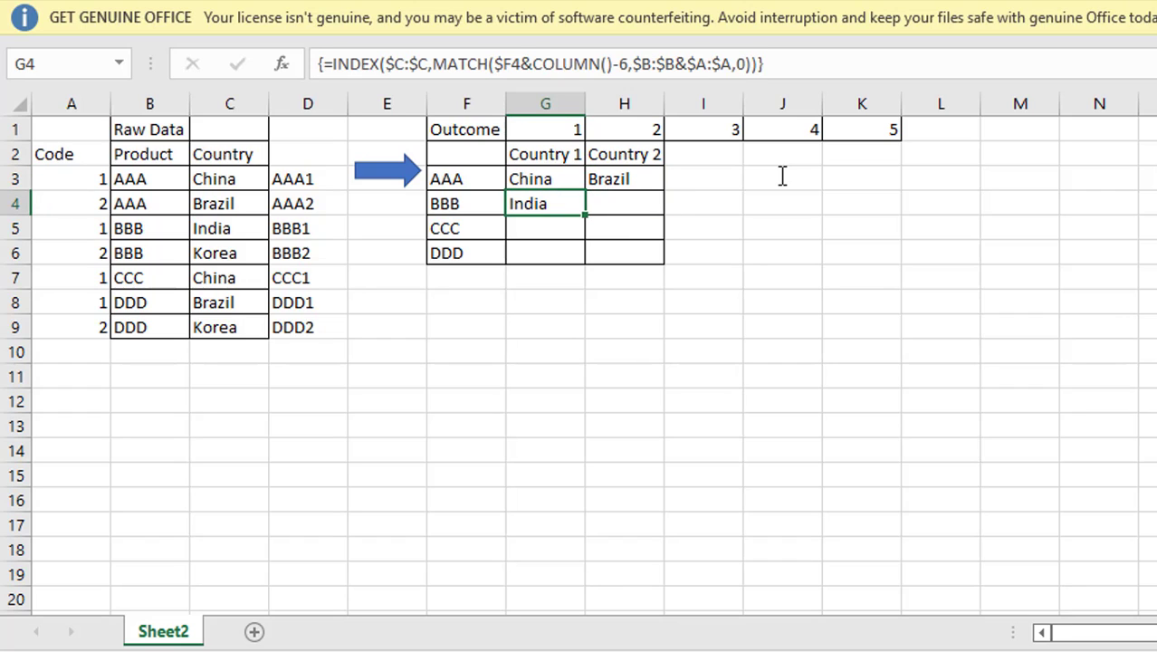
key(ctrl+c)
key(Right)
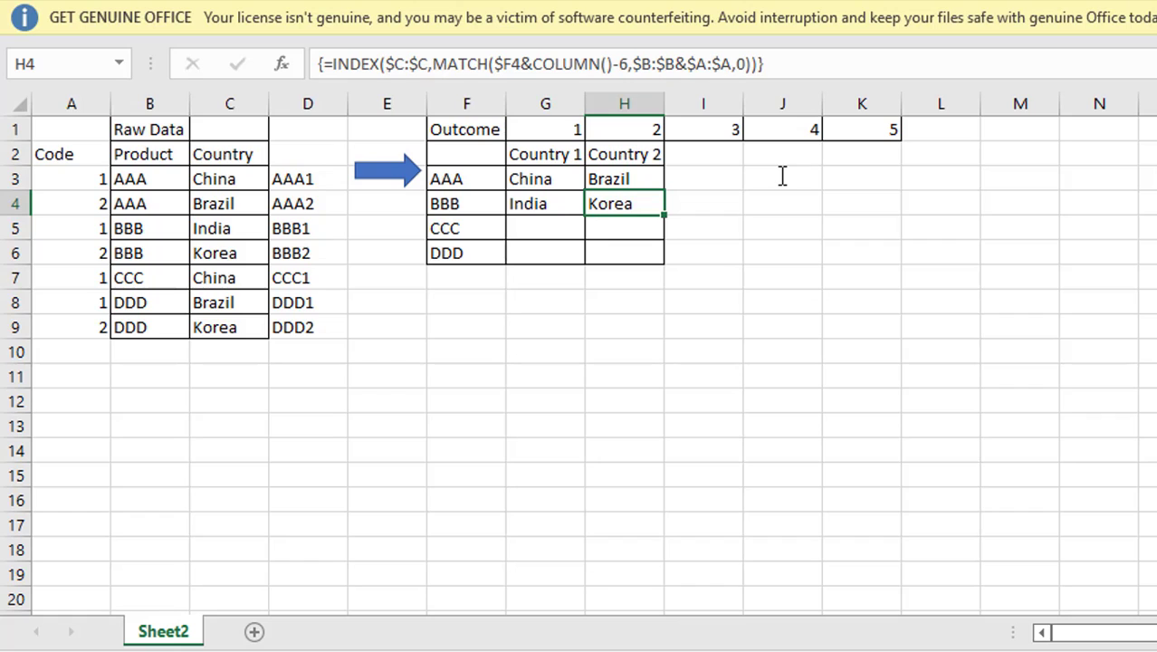
- Copy the array formula from row 4 into G5 and H5 for product CCC
key(ctrl+c)
key(Down)
key(Left)
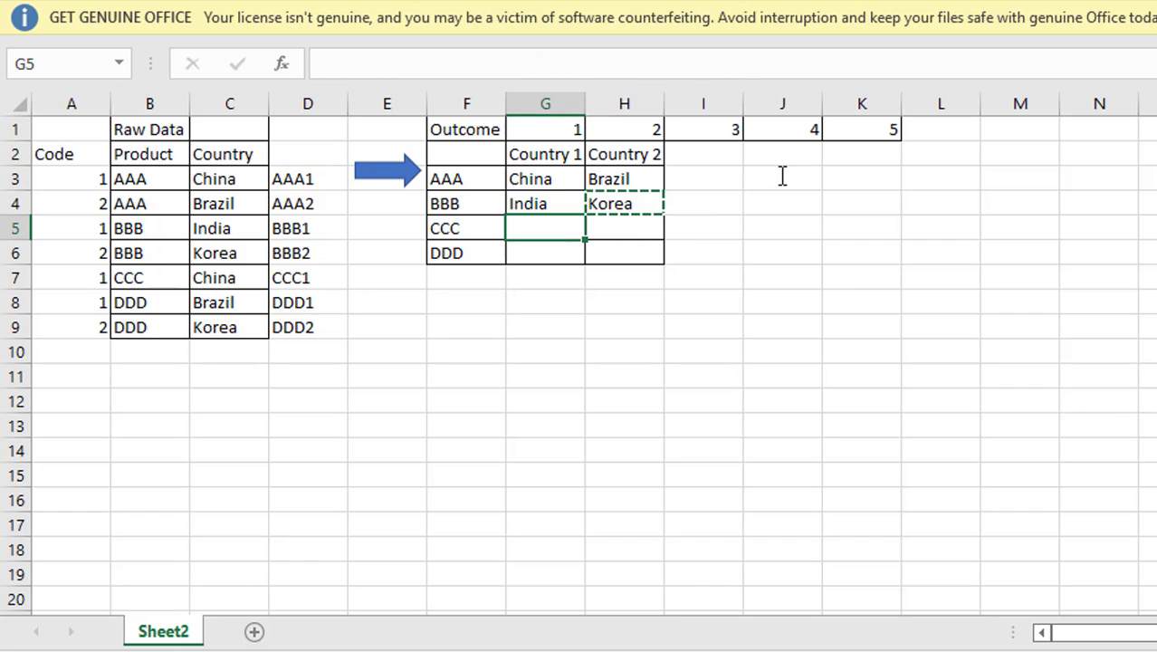
key(ctrl+v)
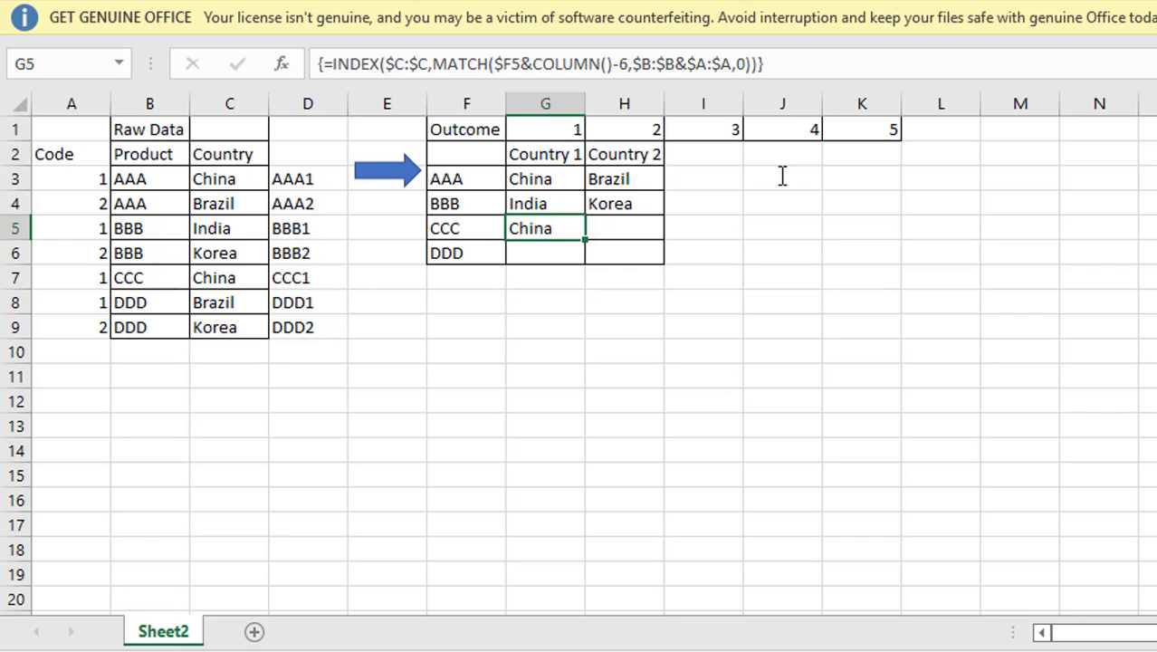
key(ctrl+c)
key(Right)
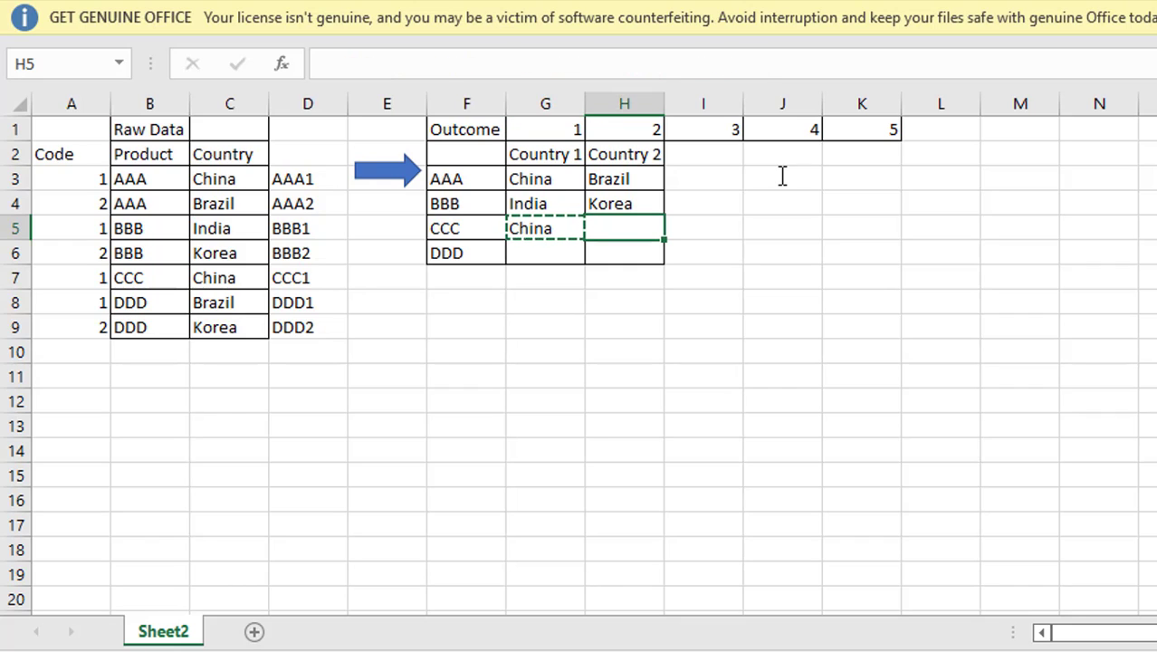
key(Return)
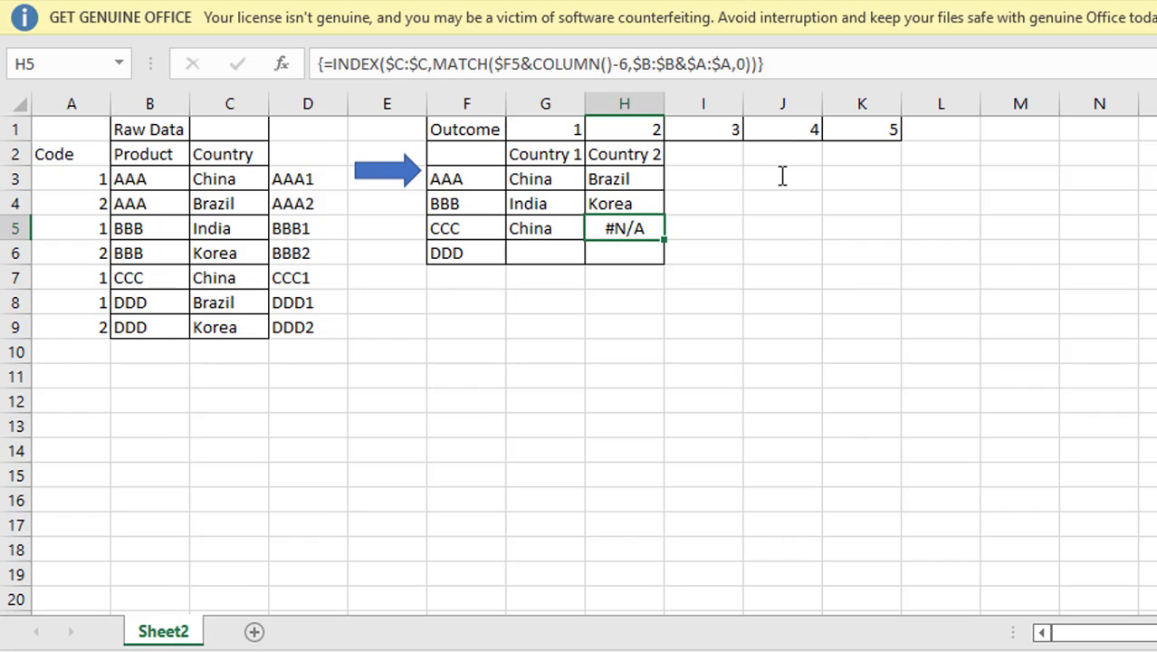
- Start wrapping the G3 formula in IFERROR by inserting the function directly before INDEX
key(Up)
key(Left)
key(Up)
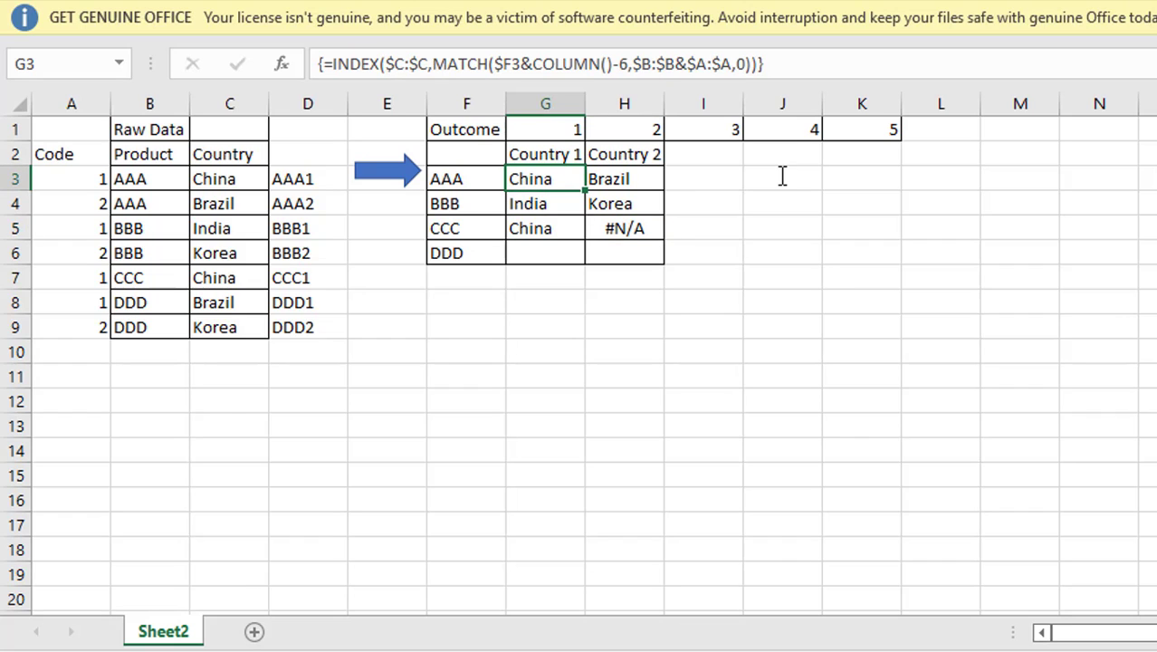
key(F2)
key(Left)
key(Left)
key(Left)
key(Left)
key(Left)
key(Left)
key(Left)
key(Left)
key(Left)
key(Left)
key(Left)
key(Left)
key(Left)
key(Left)
key(Left)
key(Left)
key(Left)
key(Left)
key(Left)
key(Left)
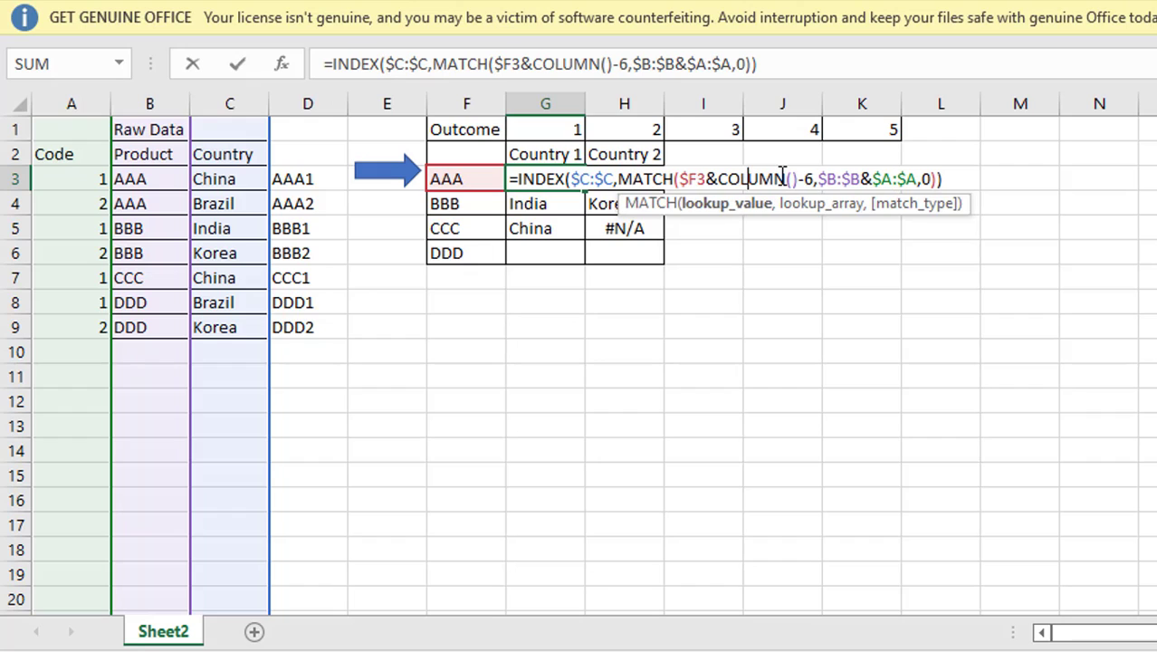
key(Left)
key(Left)
key(Left)
key(Left)
key(Left)
key(Left)
key(Left)
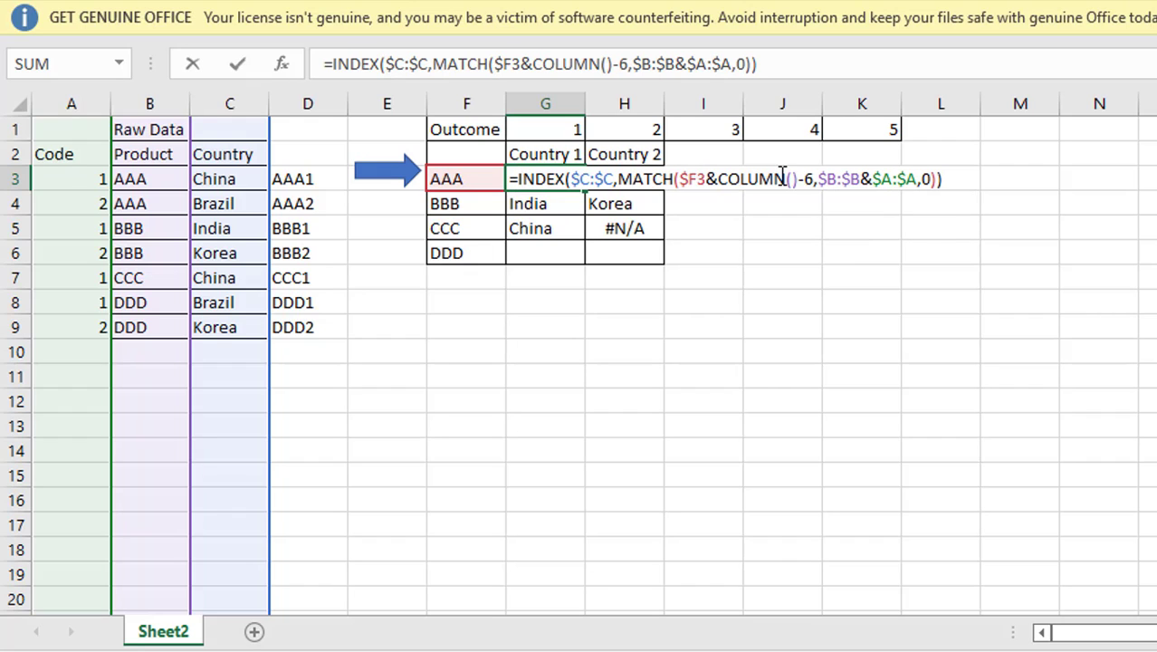
text(IFE)
key(Tab)
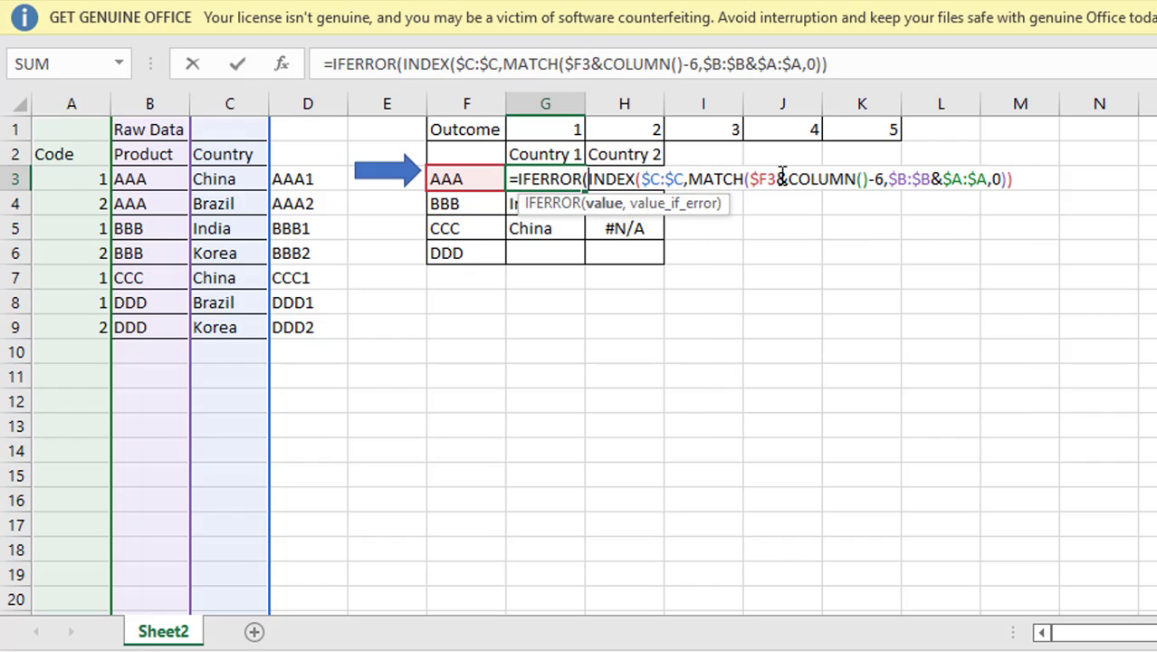
- Complete the IFERROR in G3 with an empty string "" as the error value and enter it as an array formula
key(Right)
key(Right)
key(Right)
key(Right)
key(Right)
key(Right)
key(Right)
key(Right)
key(Right)
key(Right)
key(Right)
key(Right)
key(Right)
key(Right)
key(Right)
key(Right)
key(Right)
key(Right)
key(Right)
key(Right)
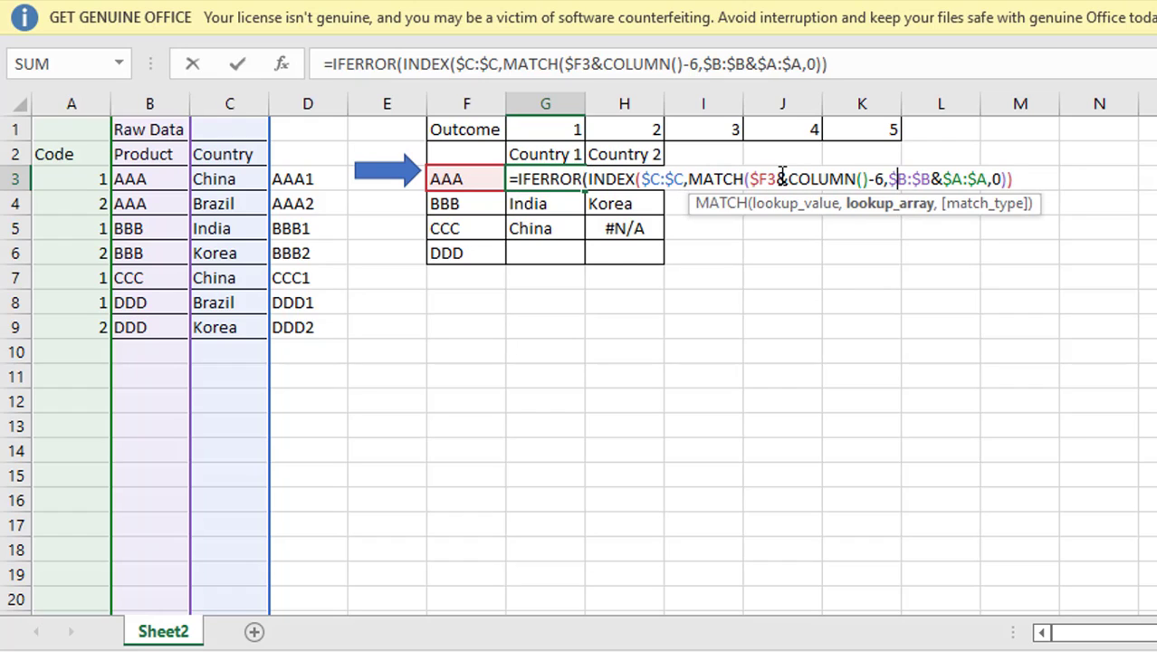
key(Right)
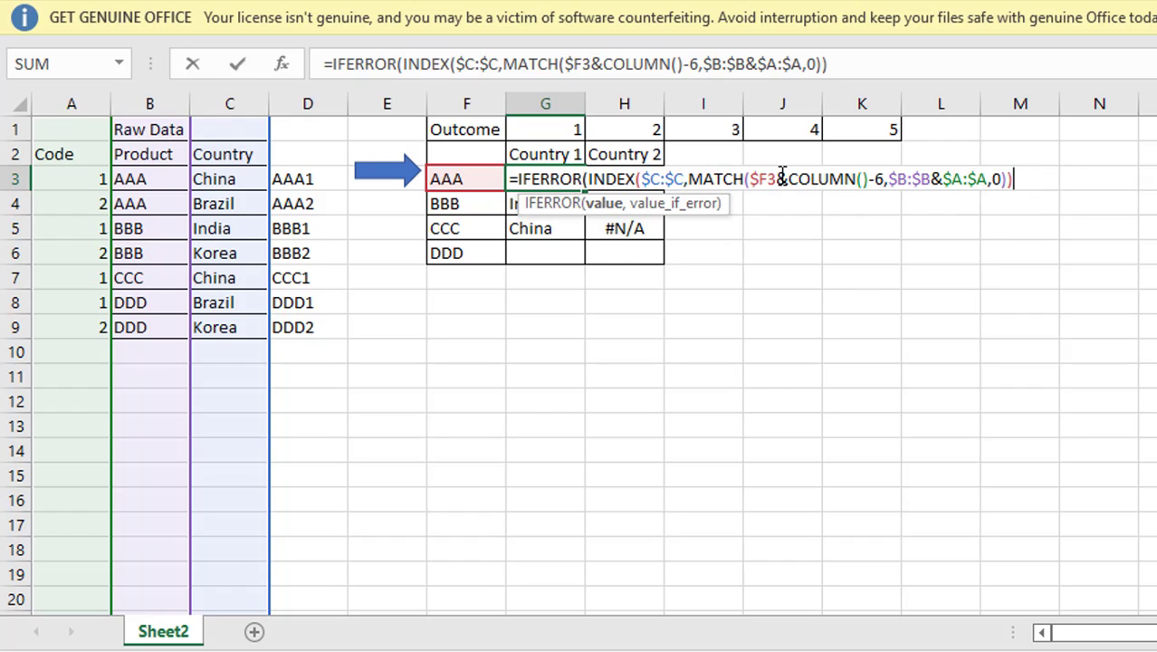
text(,)
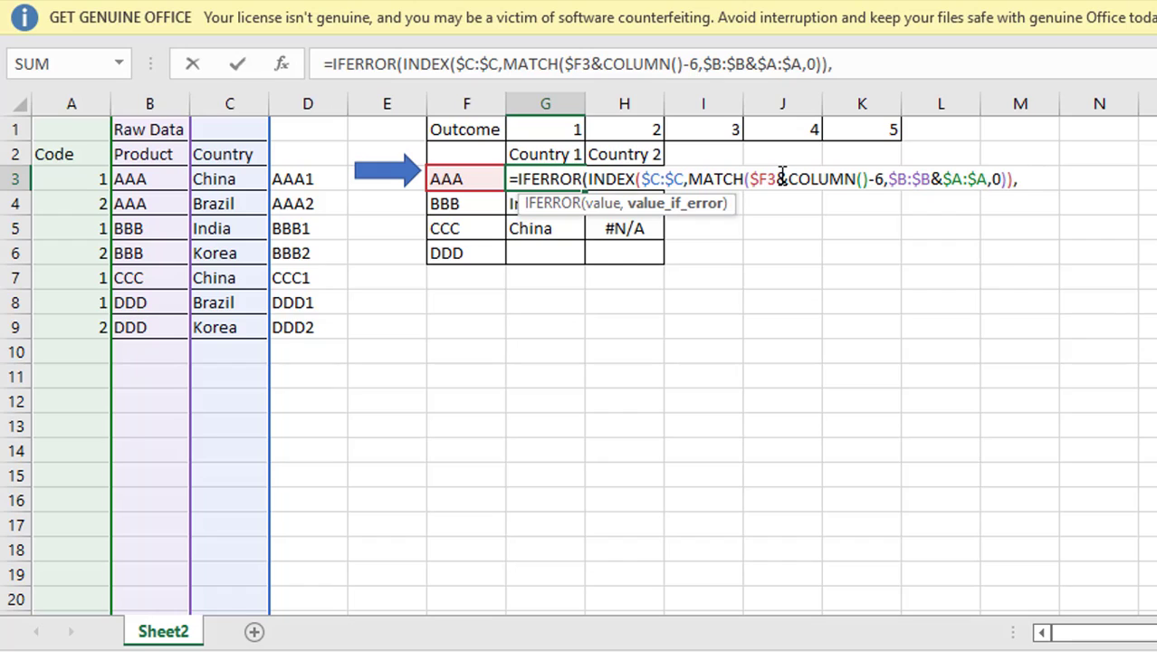
text(""))
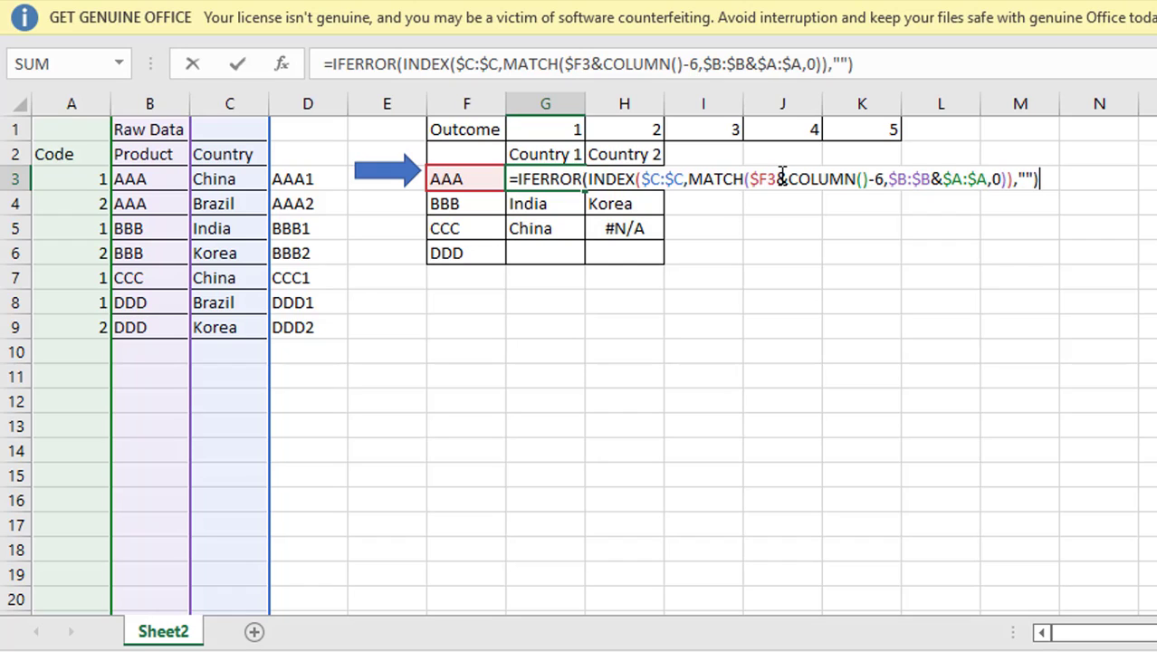
key(ctrl+shift+Return)
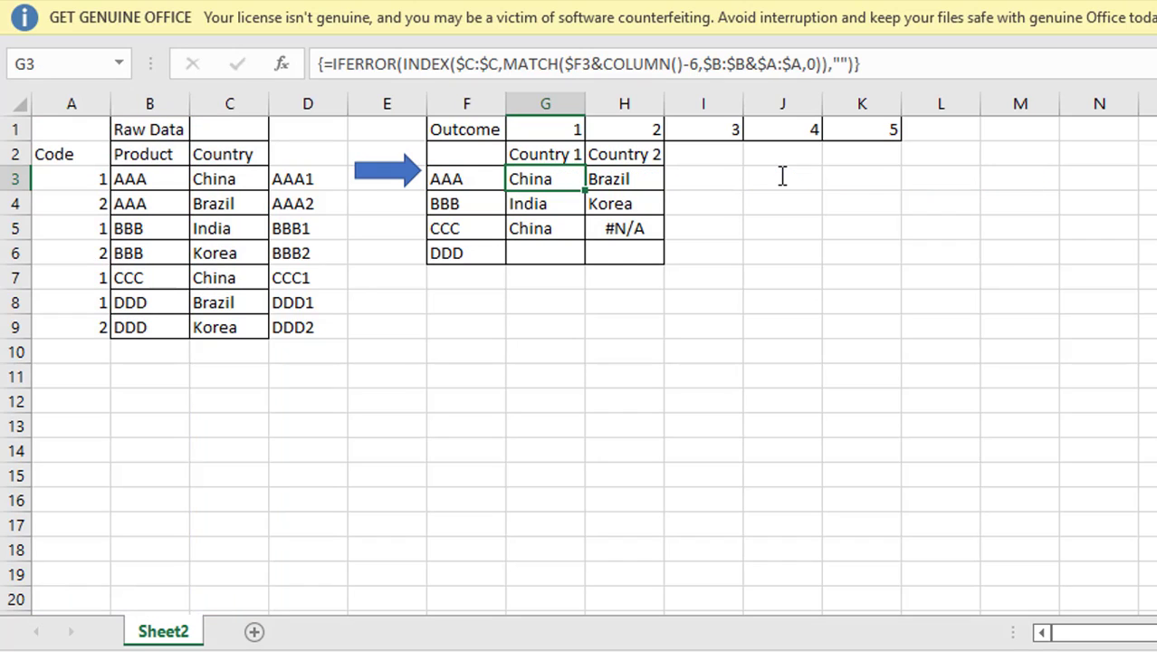
- Copy the G3 cell containing the IFERROR array formula
key(ctrl+c)
key(Down)
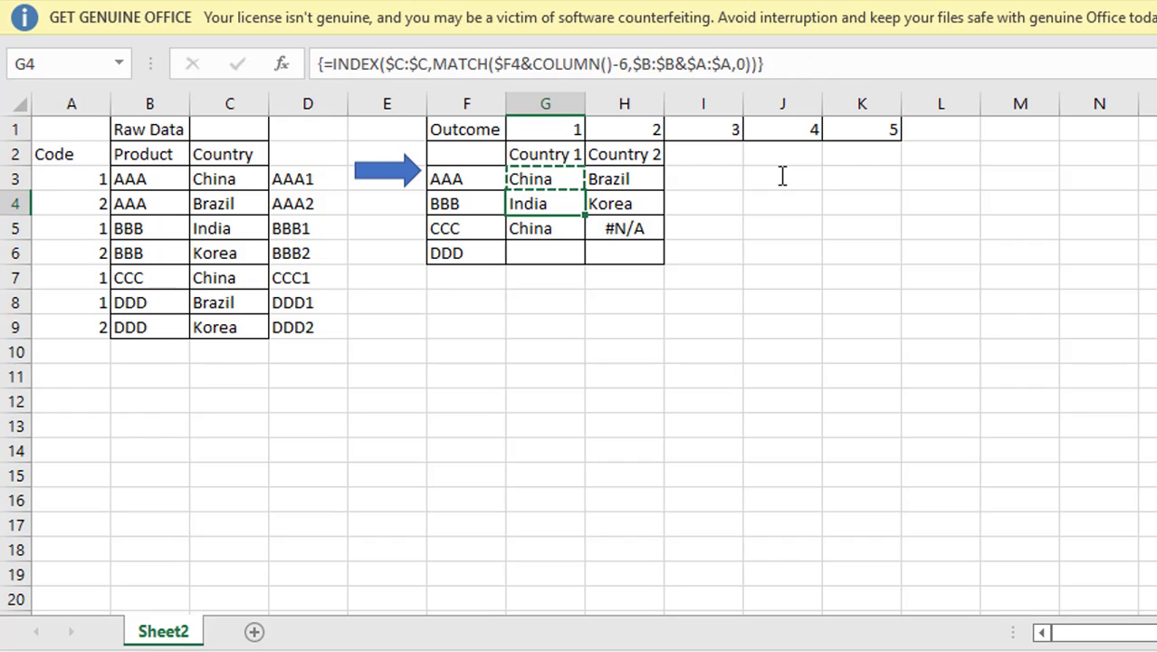
key(Up)
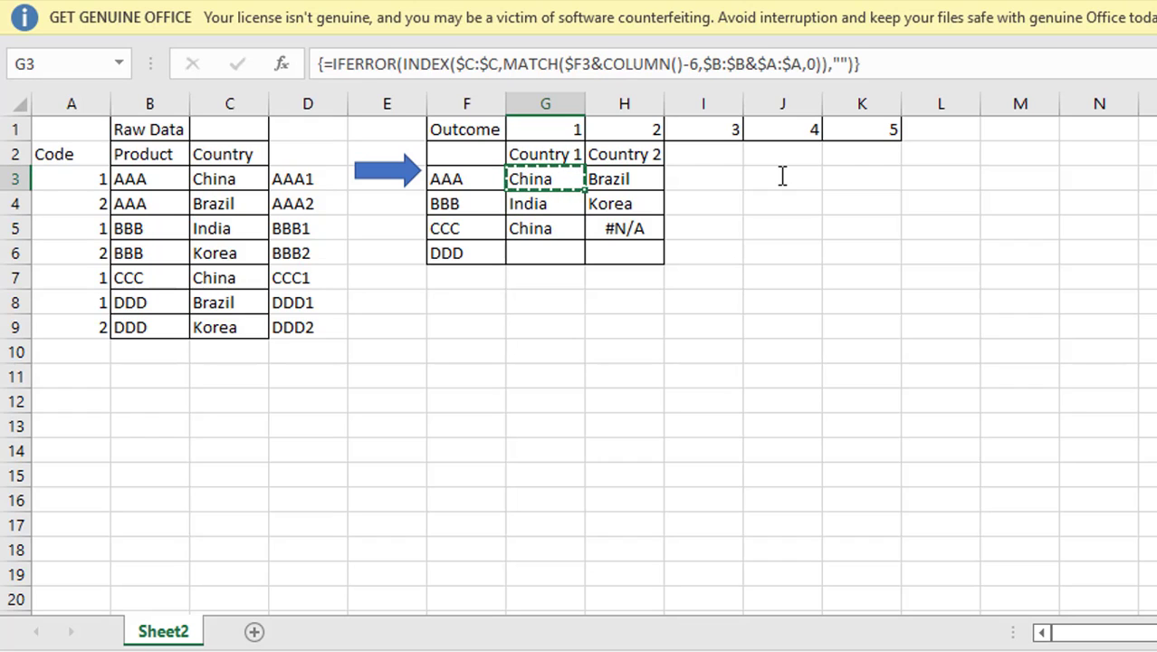
- Try to paste the copied array formula over G3:K3, including its source cell
key(shift+Right)
key(shift+Right)
key(shift+Right)
key(shift+Right)
key(ctrl+v)
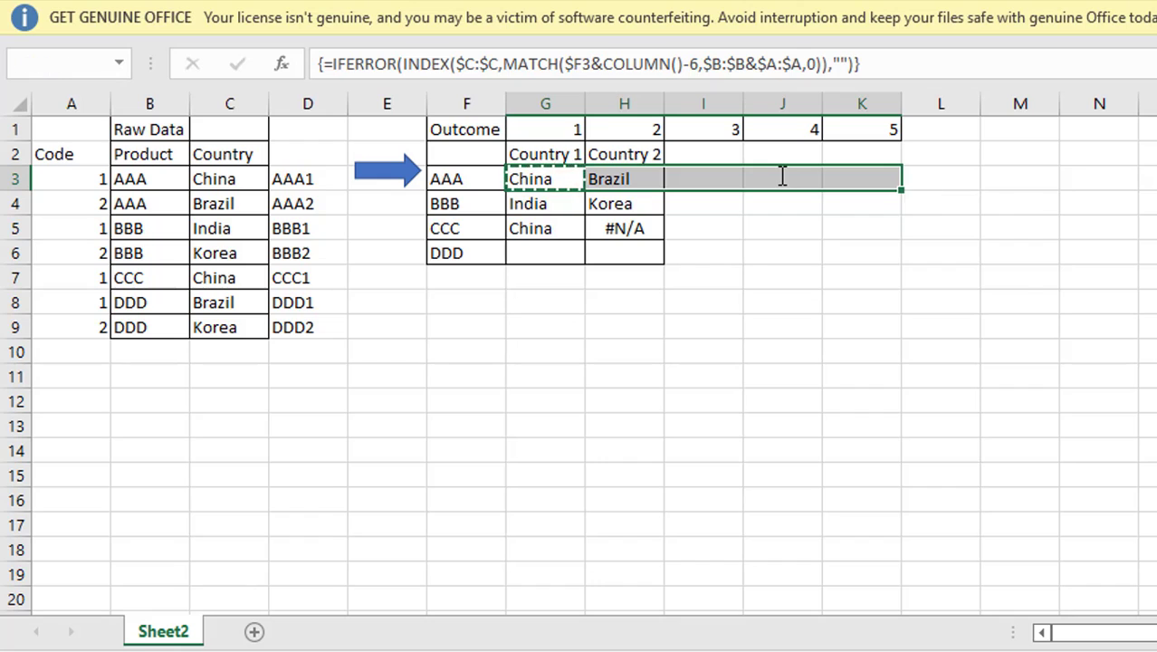
key(Return)
- Paste the copied IFERROR array formula across the rest of the AAA row, H3:K3
key(shift+Right)
key(shift+Right)
key(shift+Right)
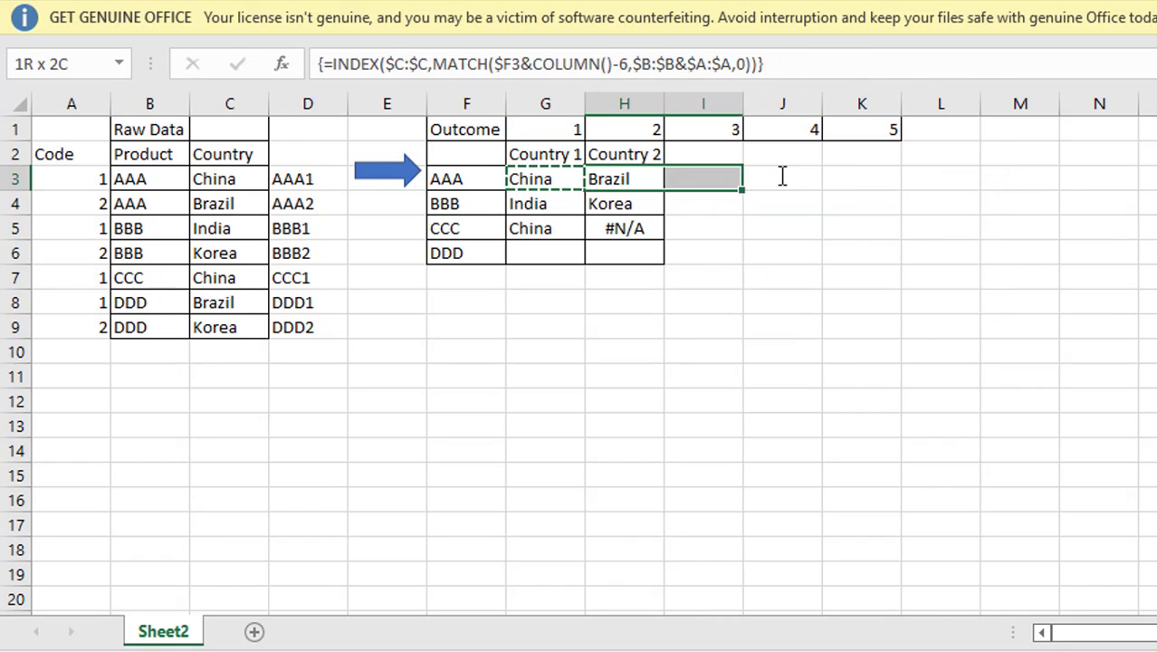
key(ctrl+v)
key(Left)
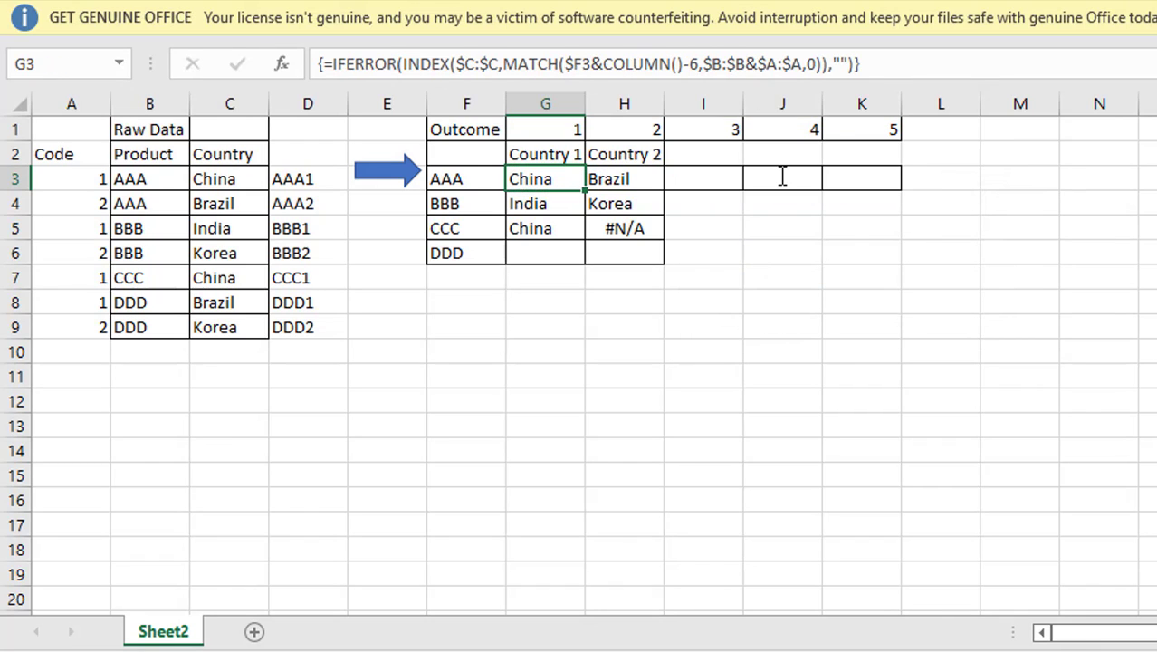
key(shift+Down)
key(shift+Down)
key(shift+Down)
key(shift+Right)
key(shift+Right)
key(shift+Right)
key(shift+Right)
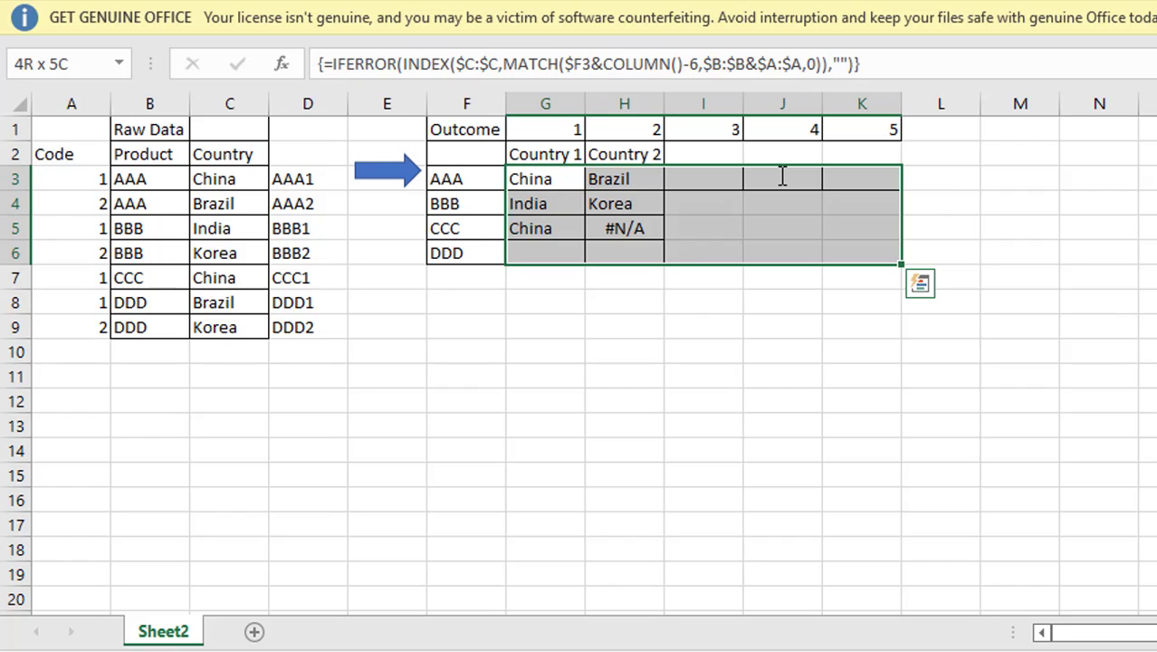
key(Down)
key(Left)
key(Up)
key(Right)
- Copy the G3 array formula into G4:K6 to fill the rows for BBB, CCC and DDD
key(ctrl+c)
key(Down)
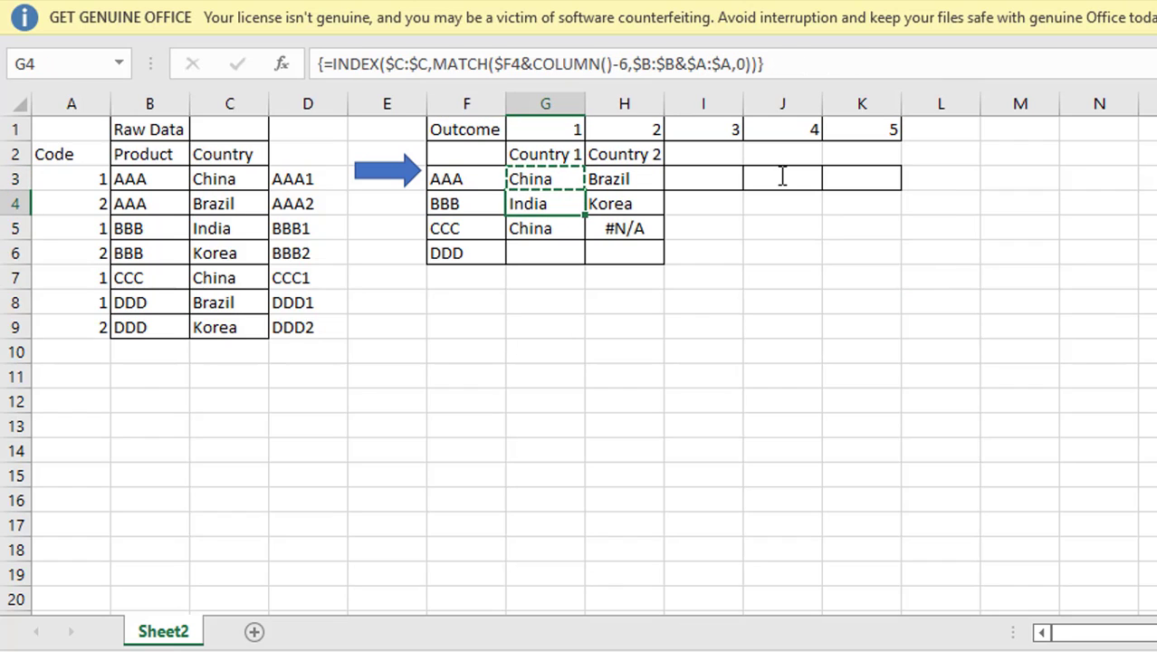
key(shift+Down)
key(shift+Down)
key(shift+Right)
key(shift+Right)
key(shift+Right)
key(shift+Right)
key(ctrl+v)
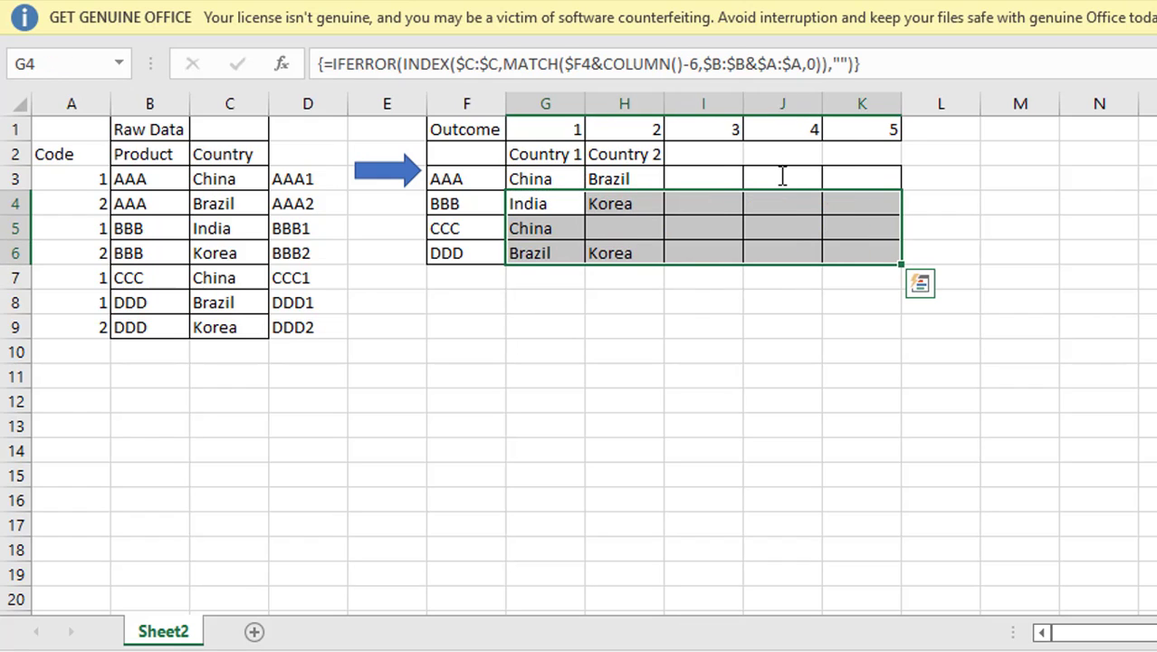
- Change the product in B7 of the raw data to BBB to test a third country for that product
key(Right)
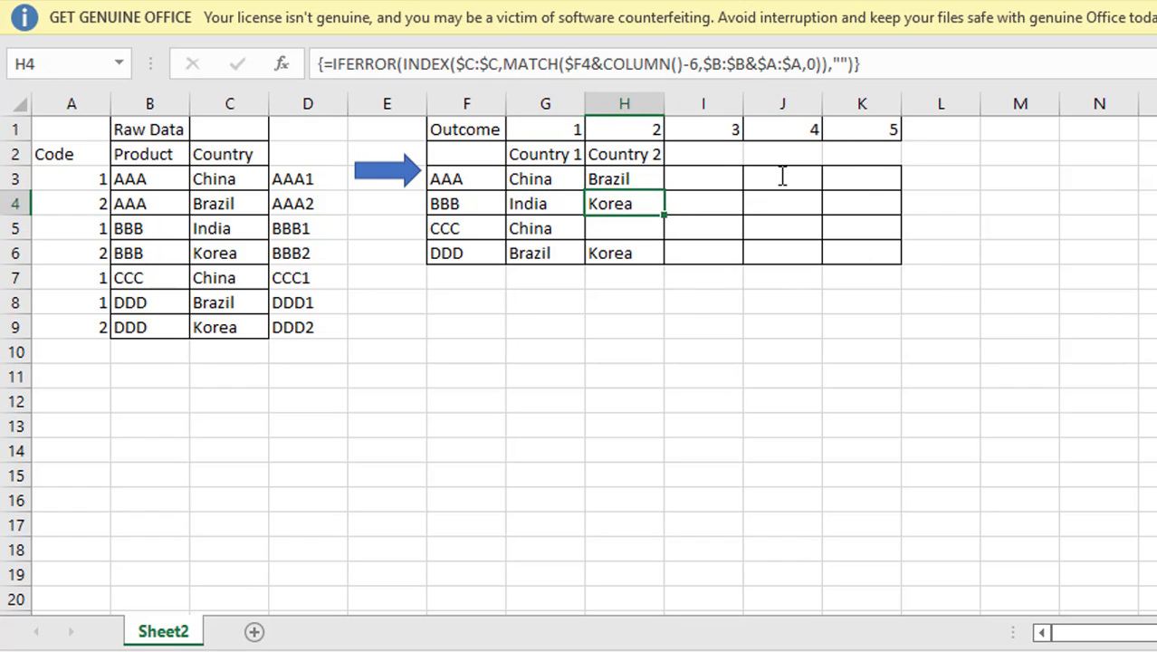
key(Left)
key(Left)
key(Left)
key(Left)
key(Down)
key(Left)
key(Down)
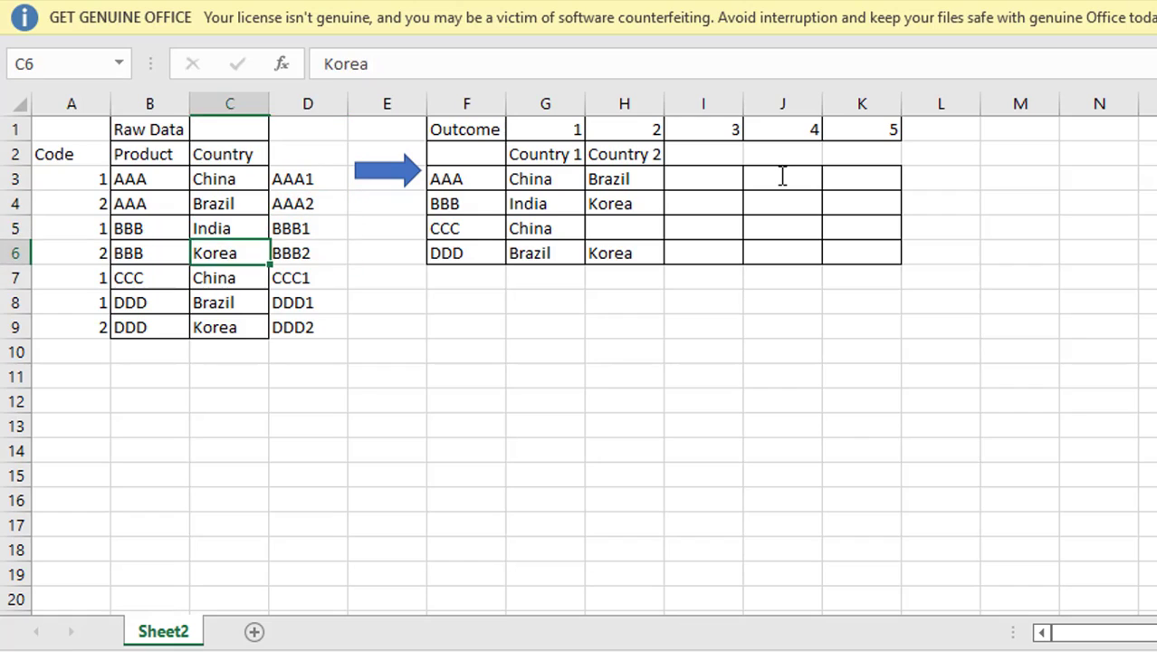
key(Left)
key(Down)
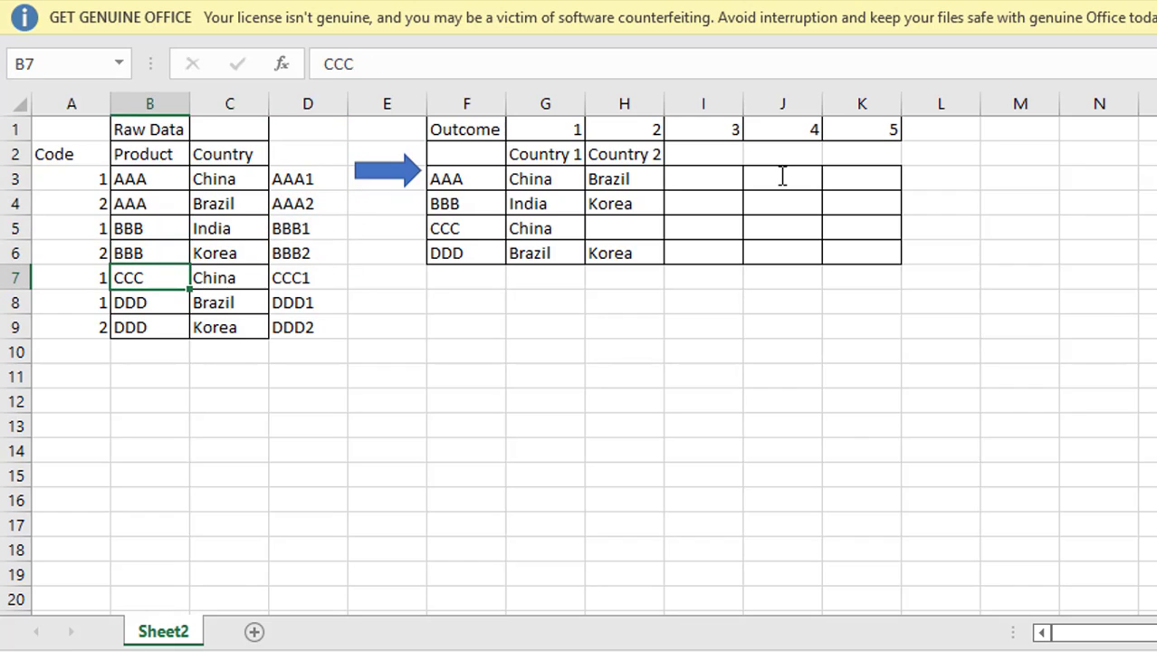
text(BBB)
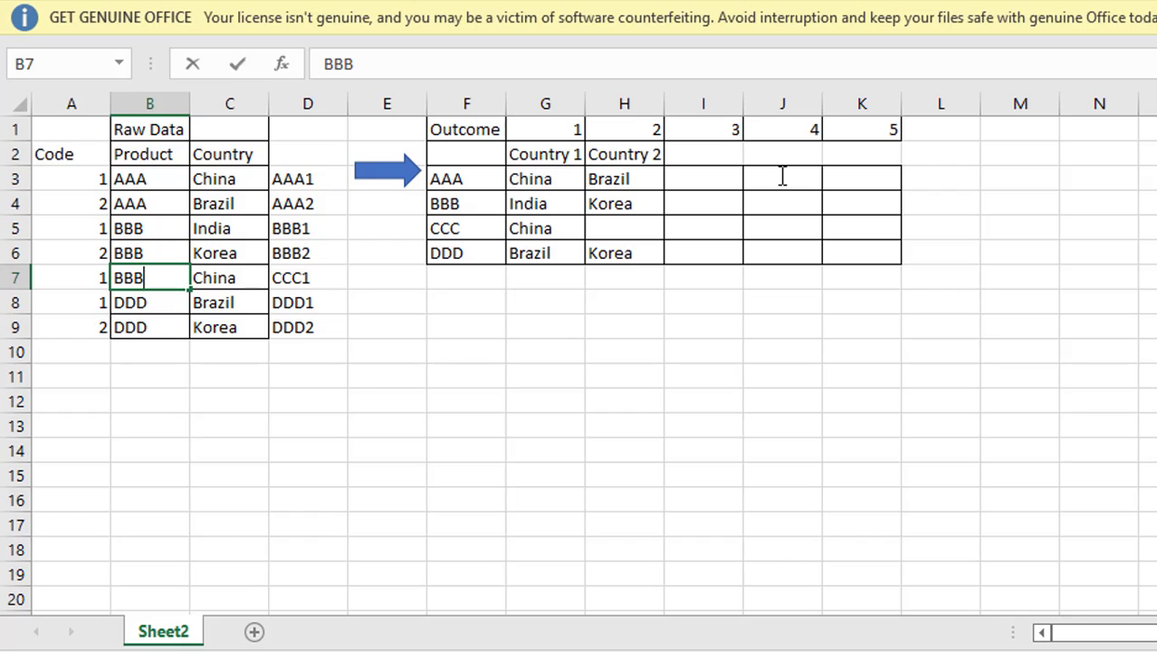
key(Return)
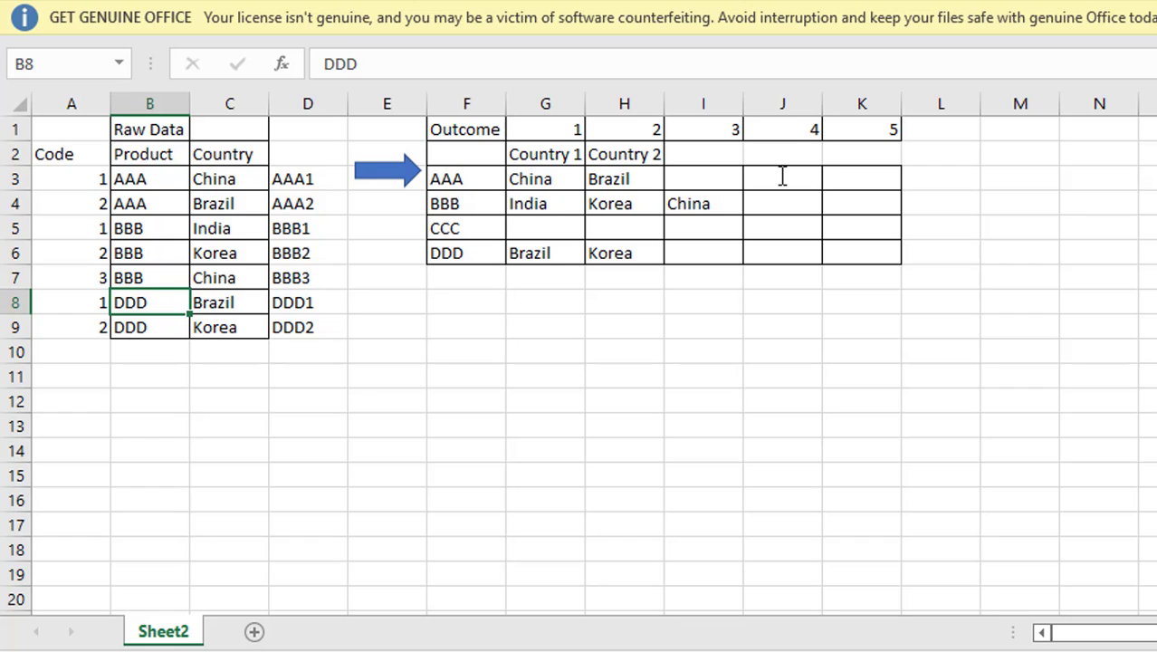
- Delete the COLUMN()-6 helper numbers in G1:K1
key(Up)
key(Up)
key(Right)
key(Up)
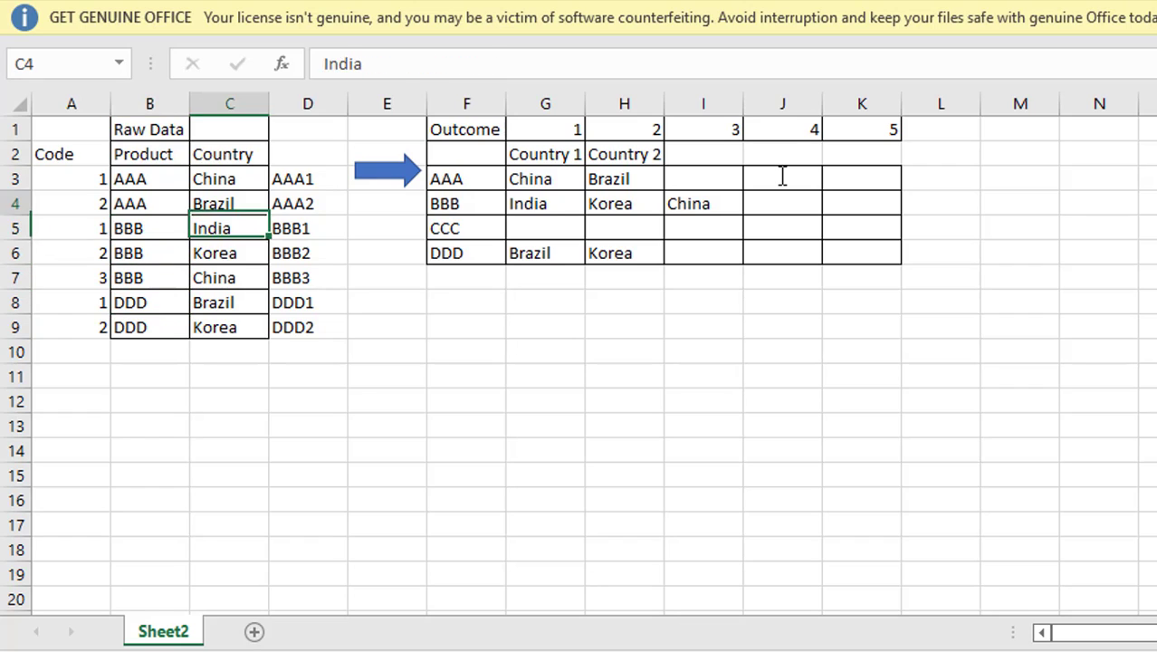
key(Right)
key(Right)
key(Up)
key(Up)
key(Right)
key(Right)
key(Up)
key(Up)
key(ctrl+shift+Right)
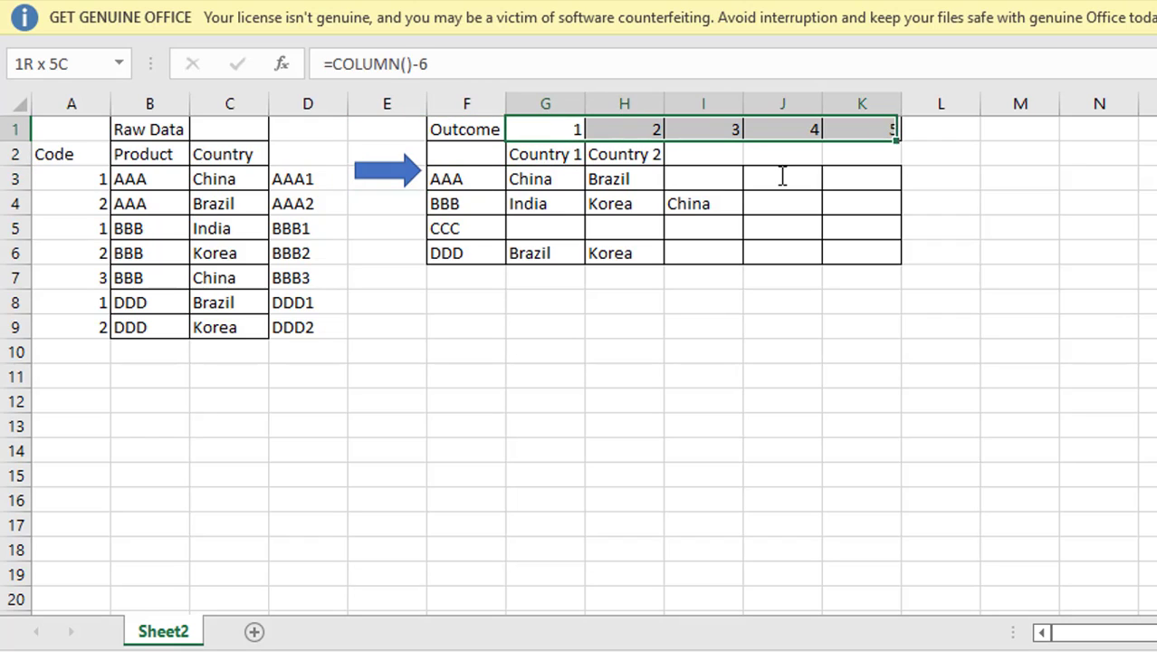
key(Delete)
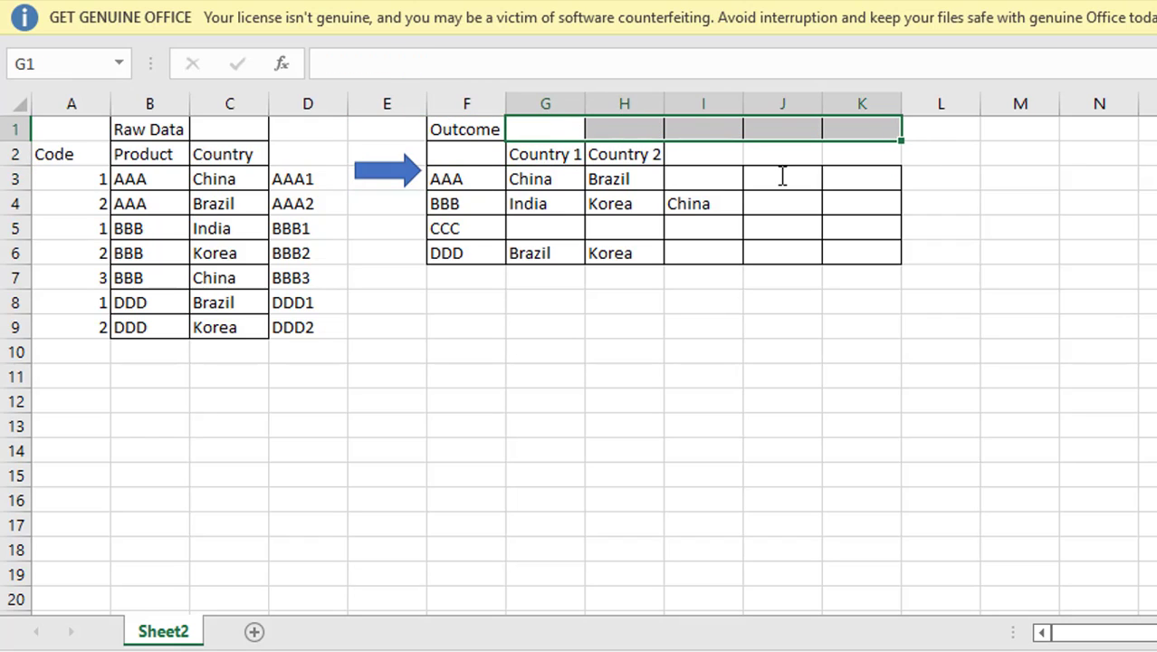
- Clear the helper column D containing the combined product-and-code keys beside the raw data
key(Left)
key(Left)
key(Left)
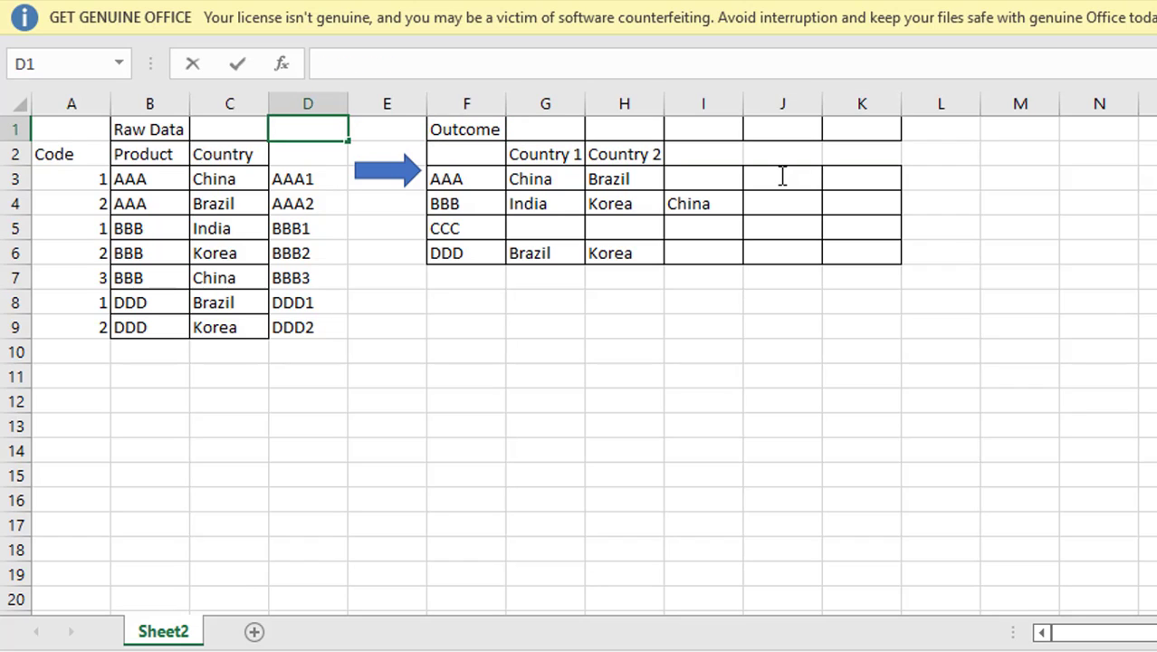
key(ctrl+space)
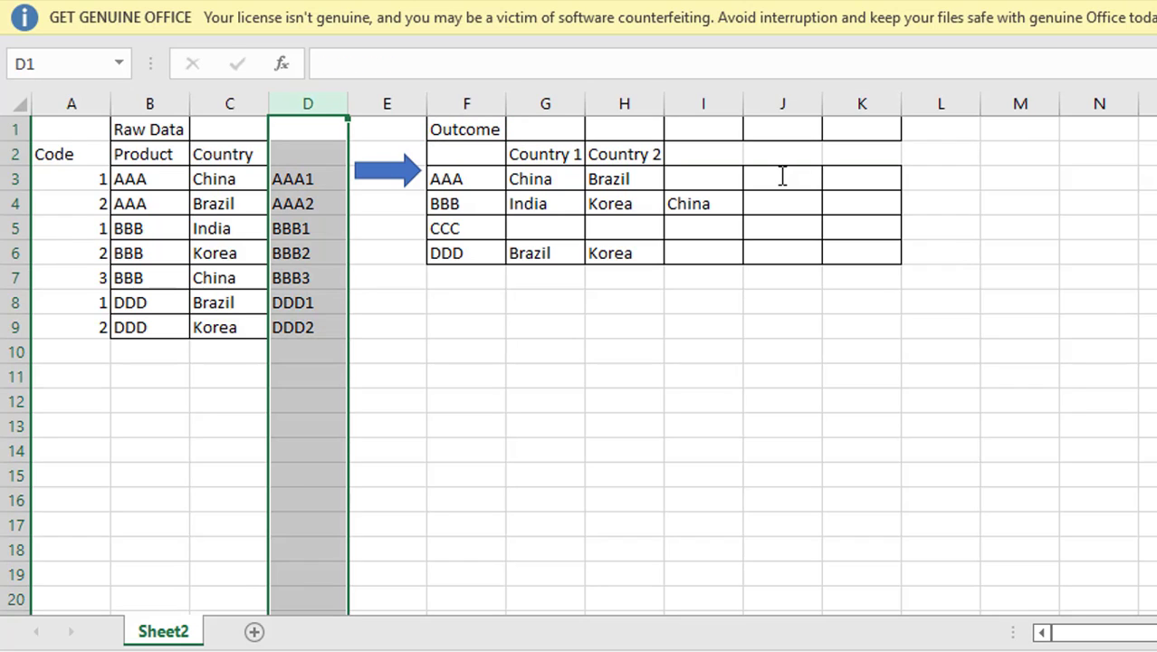
key(Delete)
- Select the first Code cell, A3, to examine its COUNTIF formula
key(Left)
key(Left)
key(Left)
key(Down)
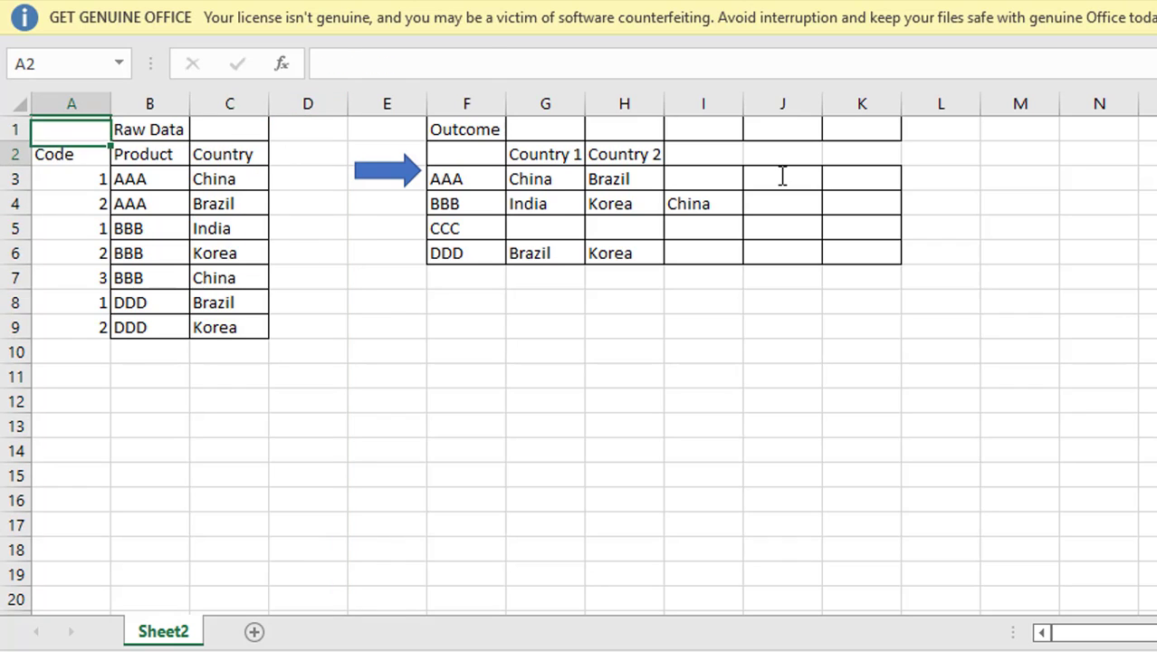
key(Down)
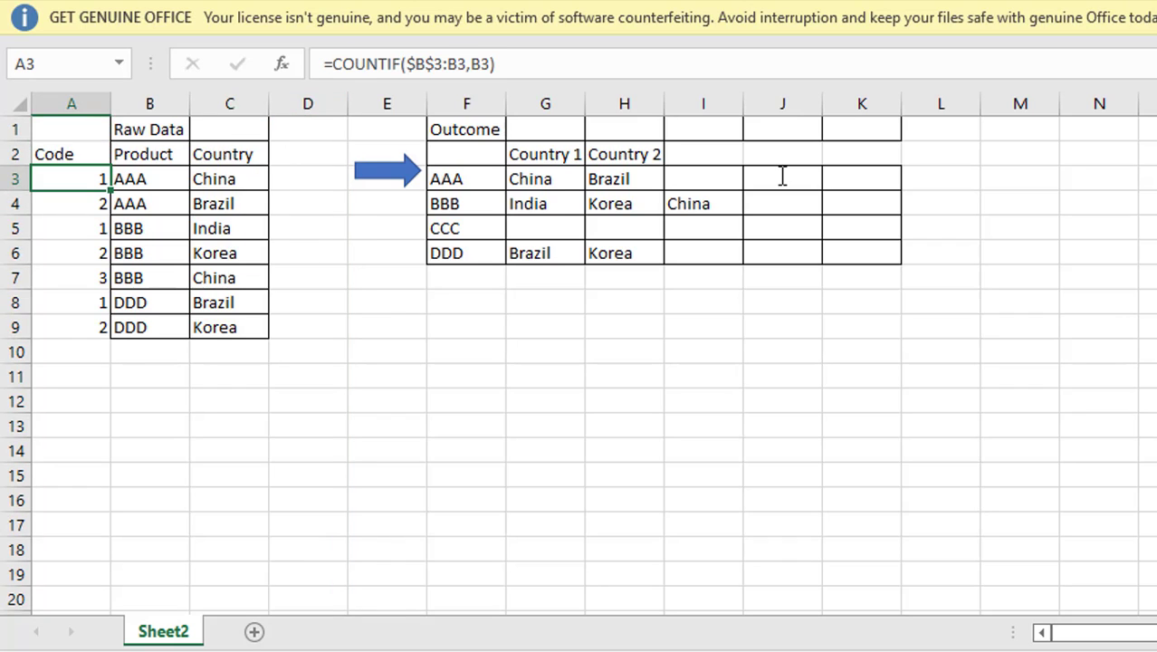